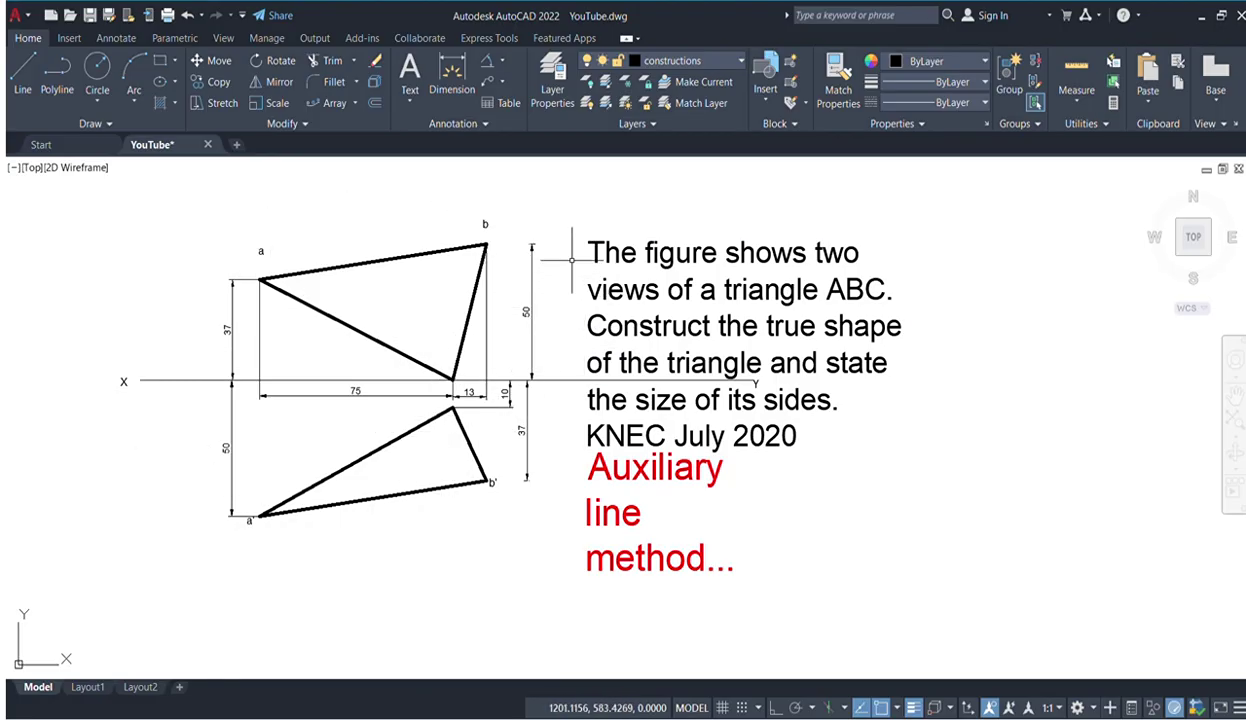
- Offset edge ab of the upper triangle outward to create a parallel line above the triangle
middle_drag(571, 260, 581, 612)
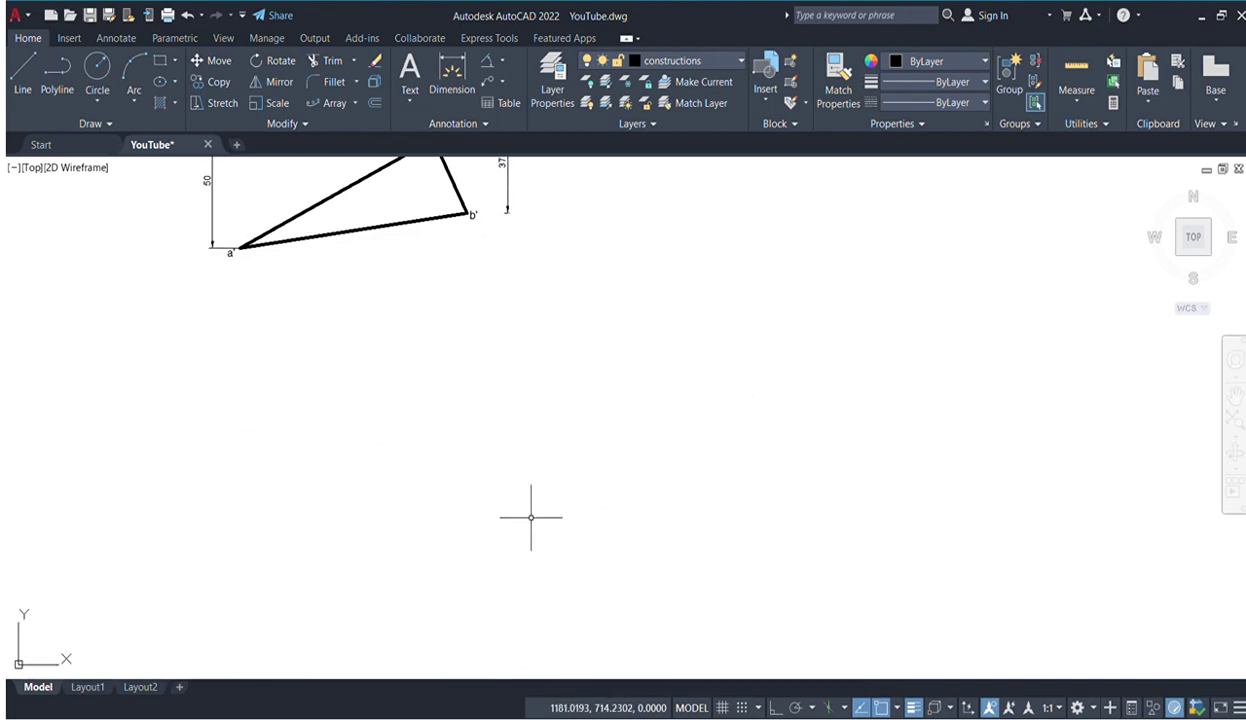
middle_drag(506, 383, 545, 670)
mouse_move(584, 439)
middle_down()
mouse_move(623, 506)
mouse_move(656, 506)
middle_up()
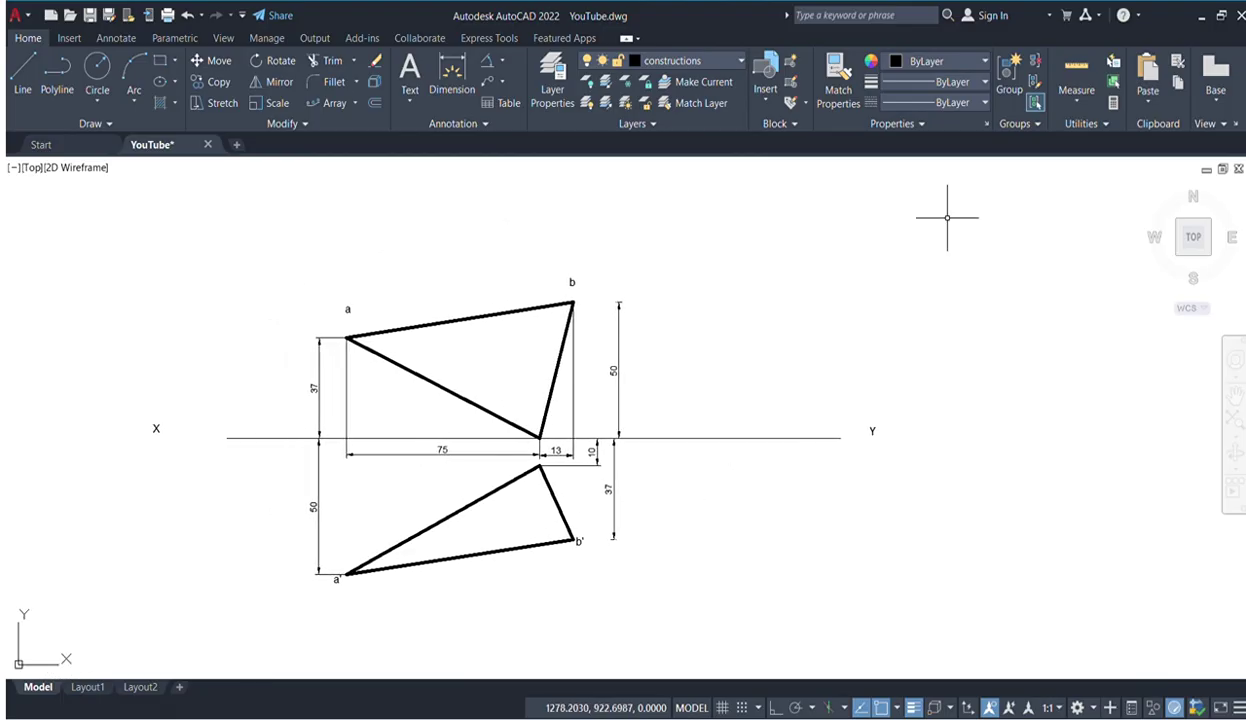
scroll(439, 350, up, 2)
scroll(473, 356, down, 2)
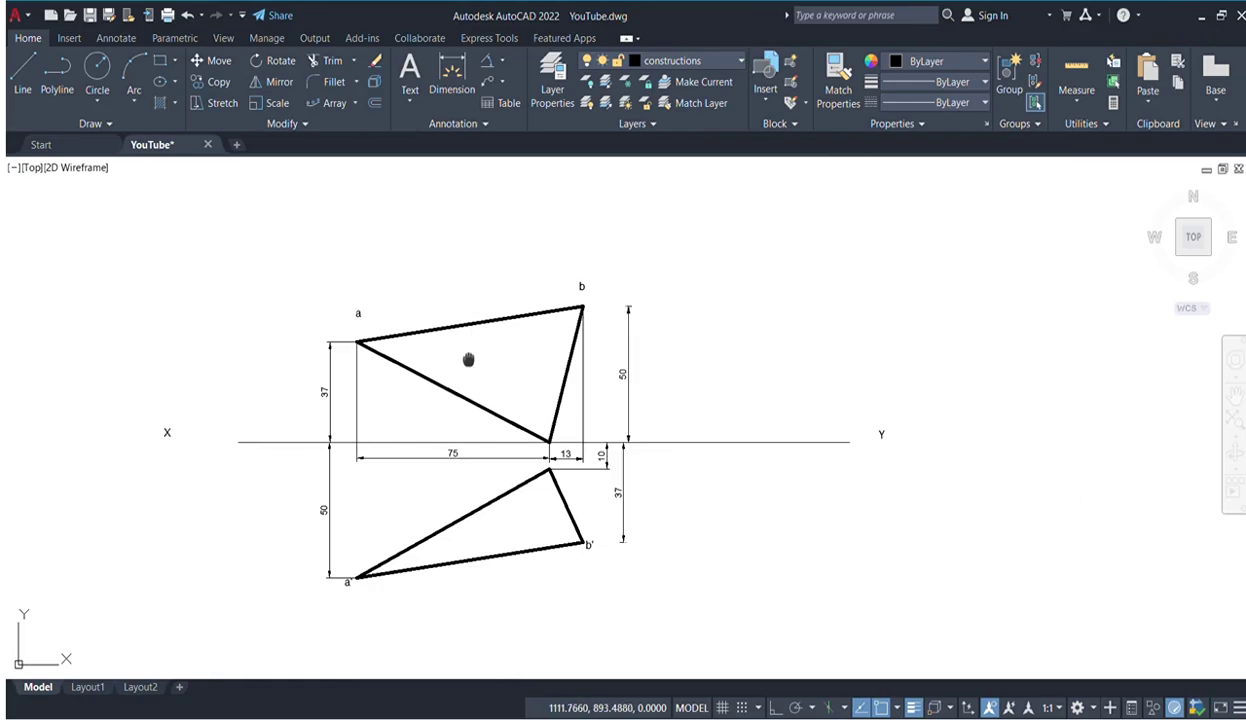
middle_drag(473, 359, 474, 338)
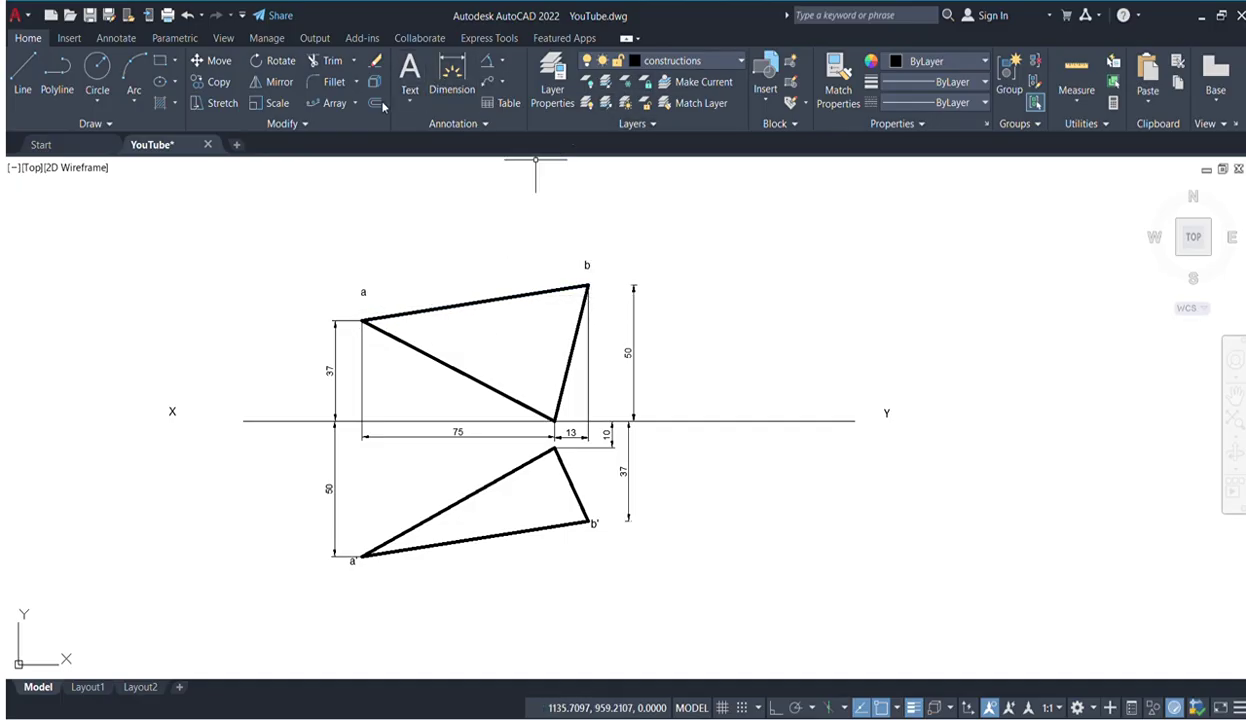
click(465, 304)
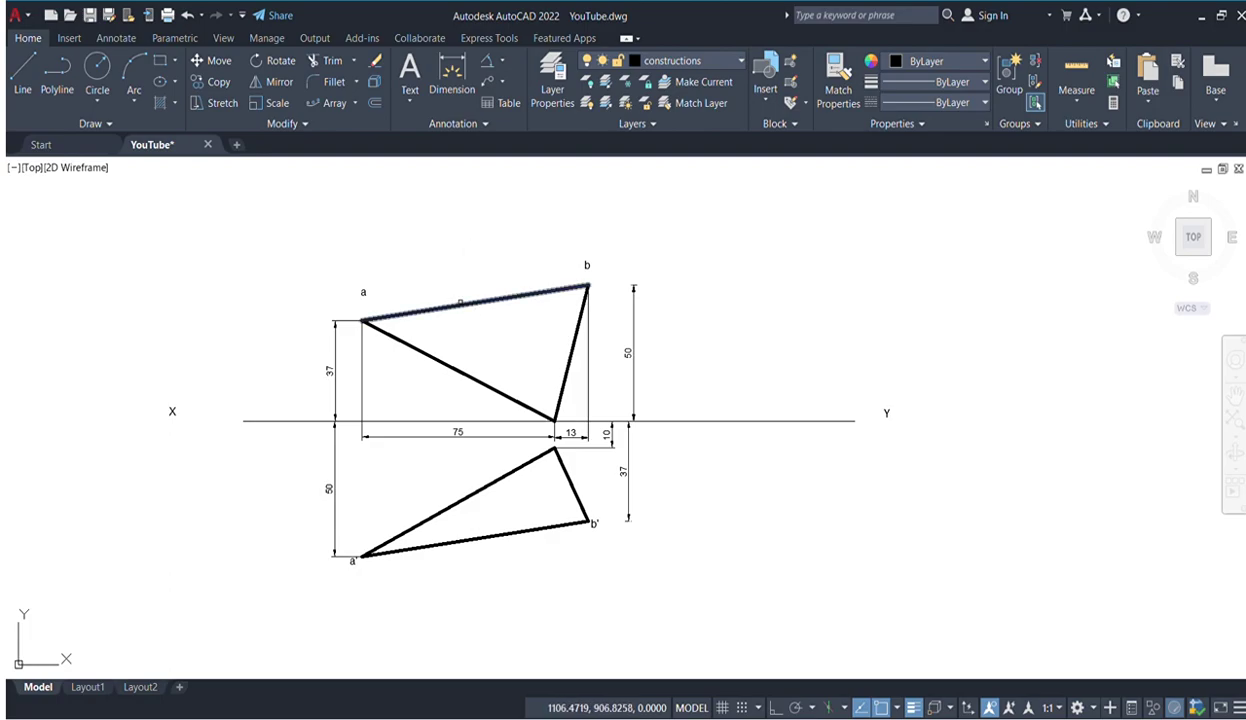
click(459, 282)
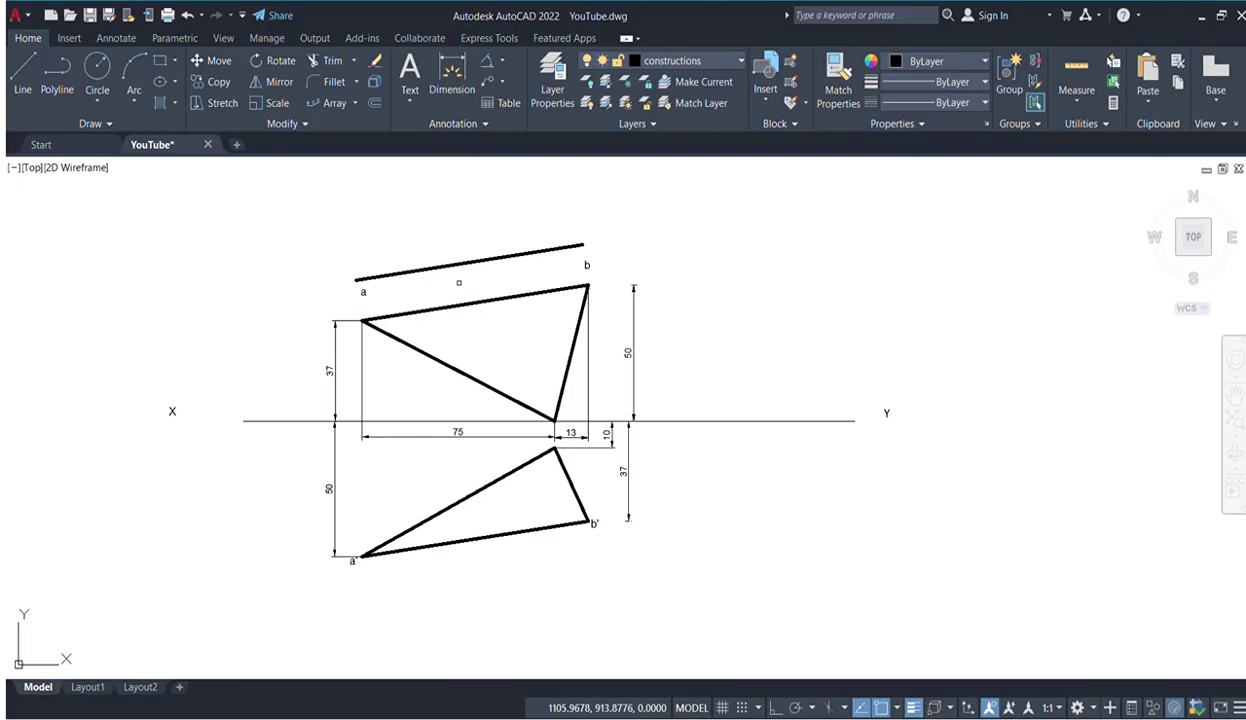
- Stretch the b-side end of the offset line well beyond vertex b, keeping it parallel to edge ab
click(425, 269)
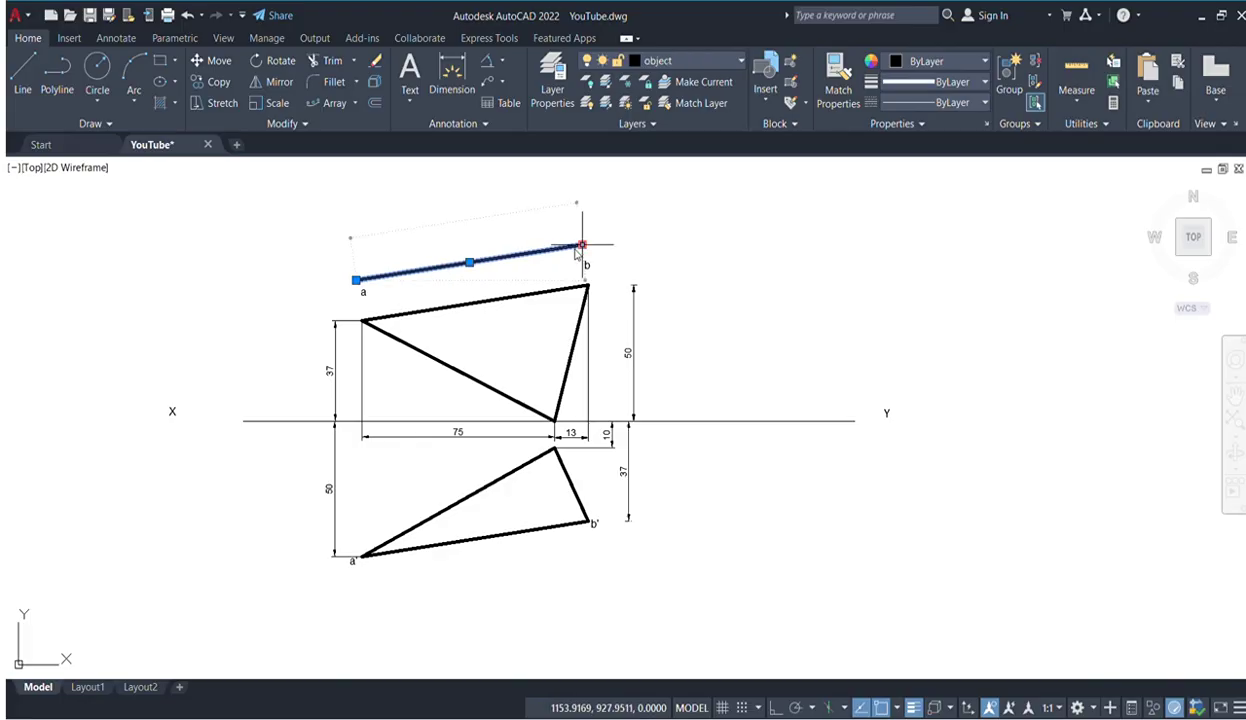
click(582, 244)
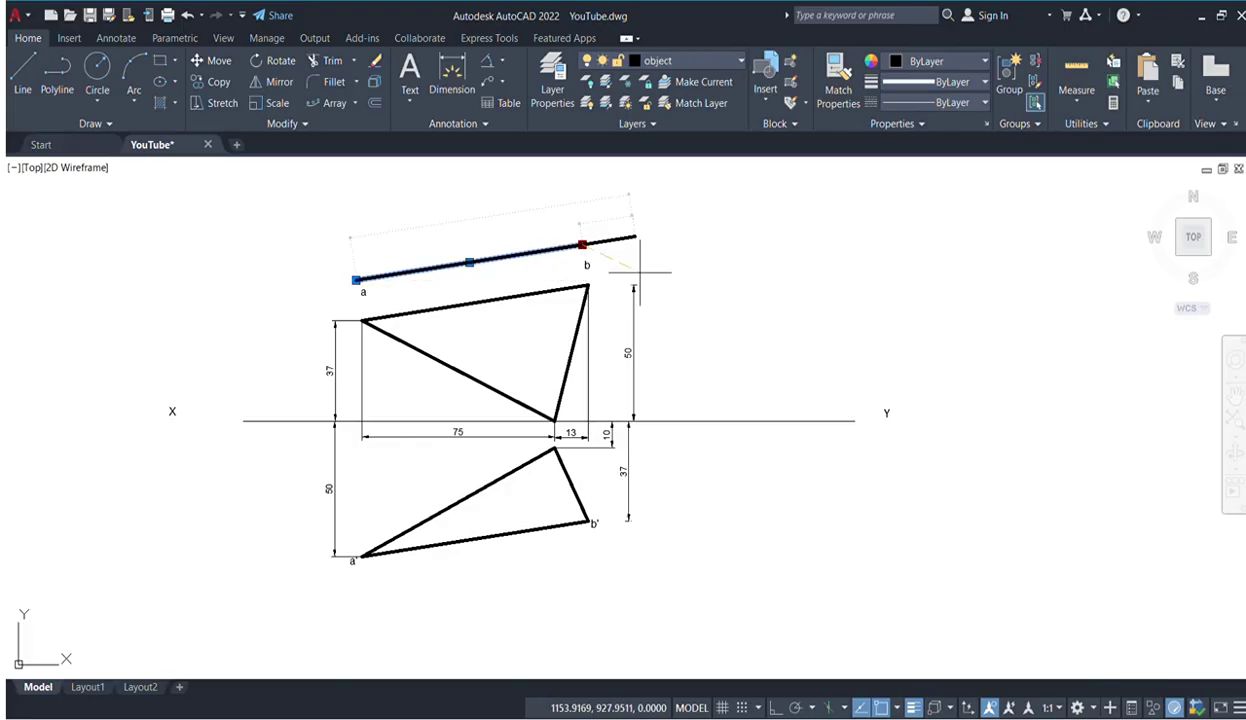
click(762, 252)
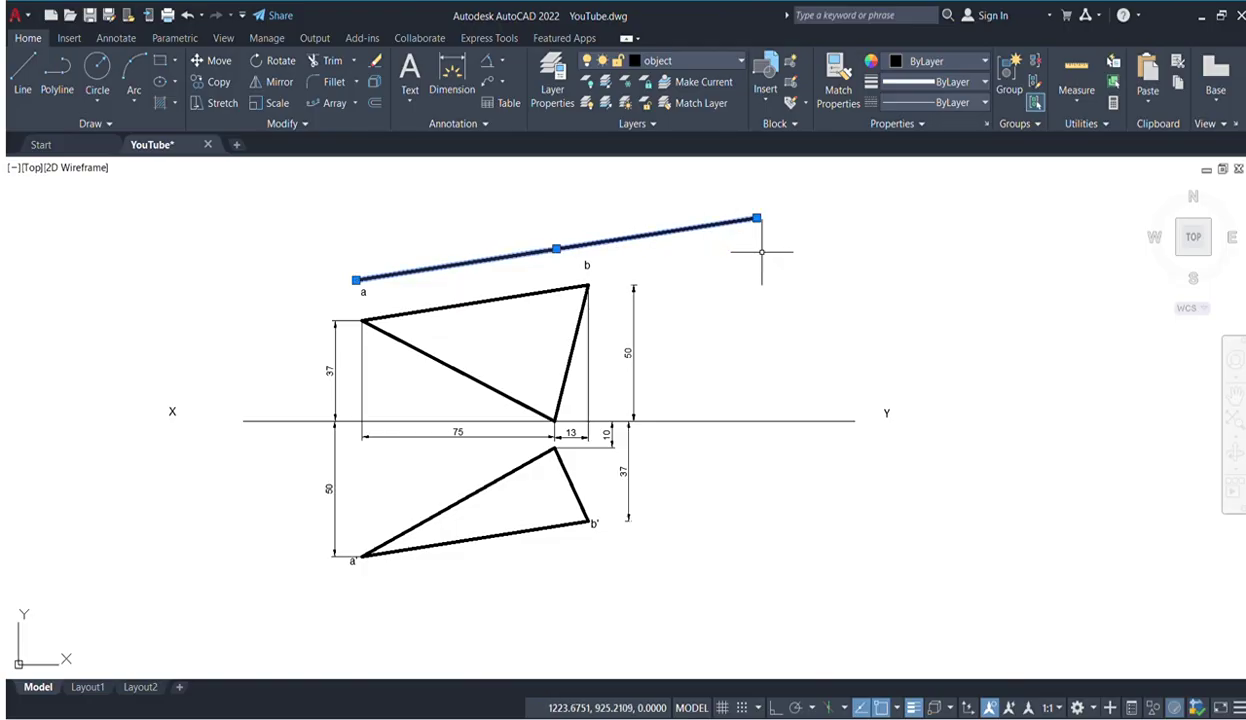
key(Escape)
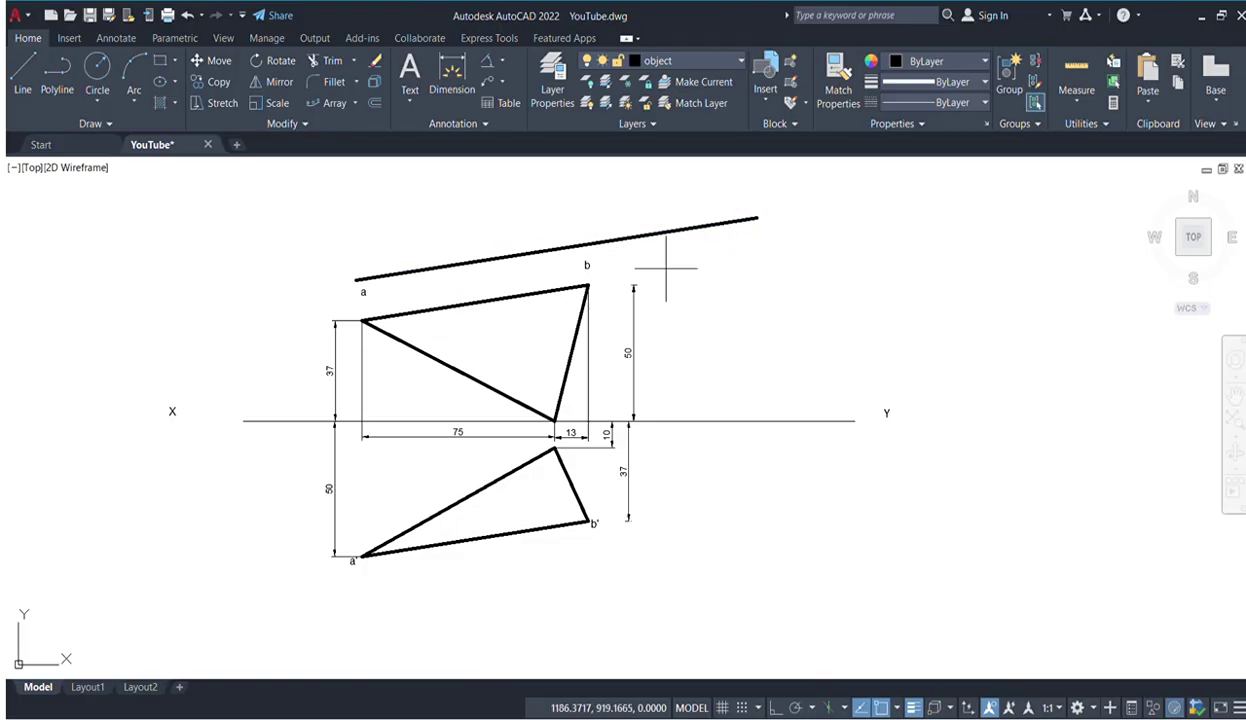
click(357, 280)
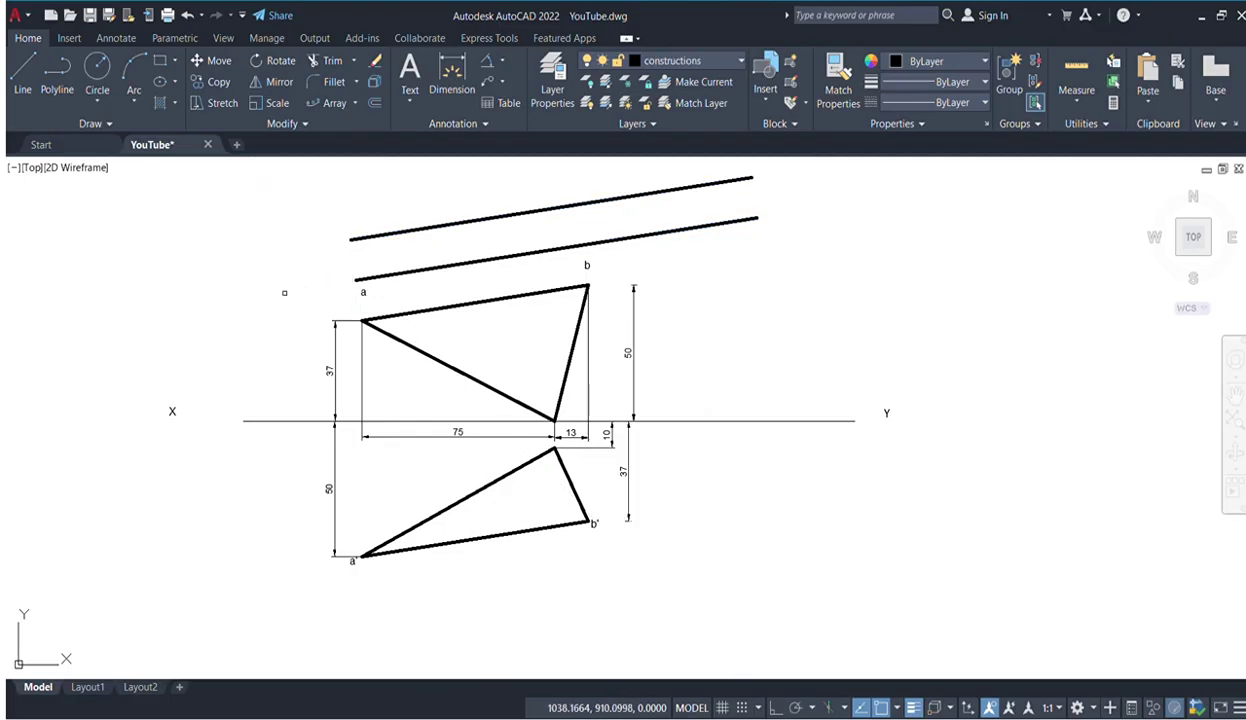
key(Escape)
click(403, 231)
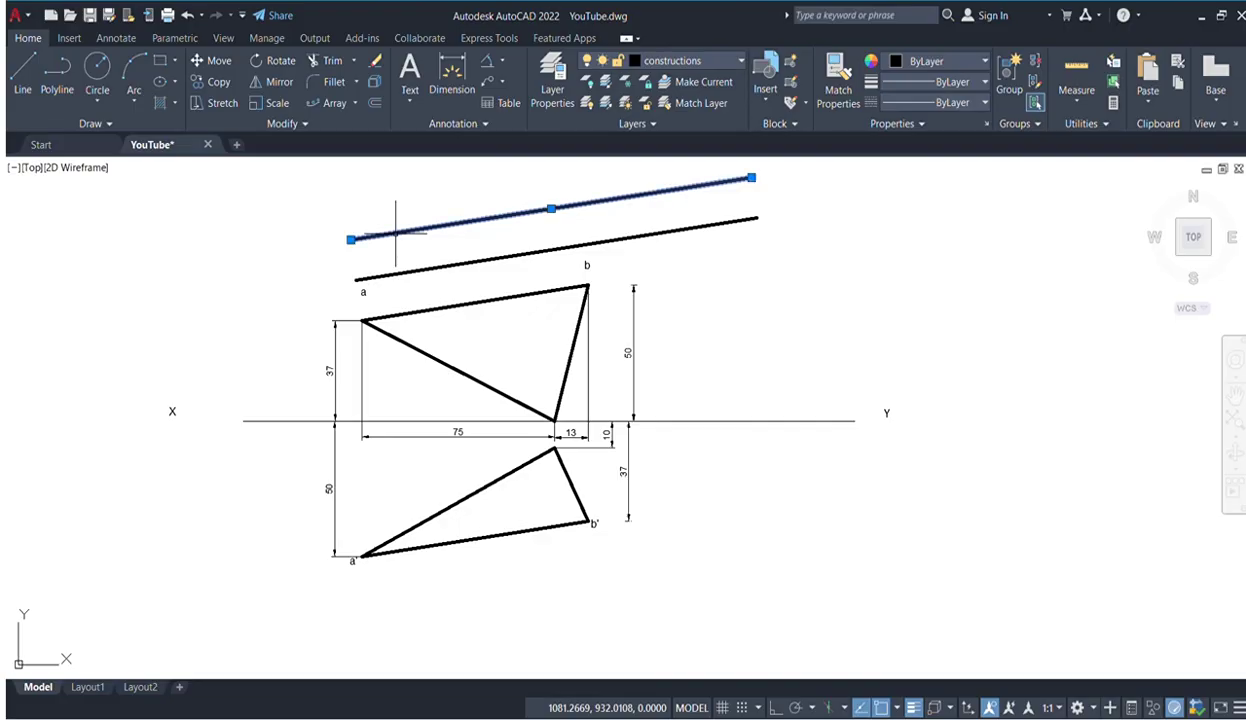
click(373, 62)
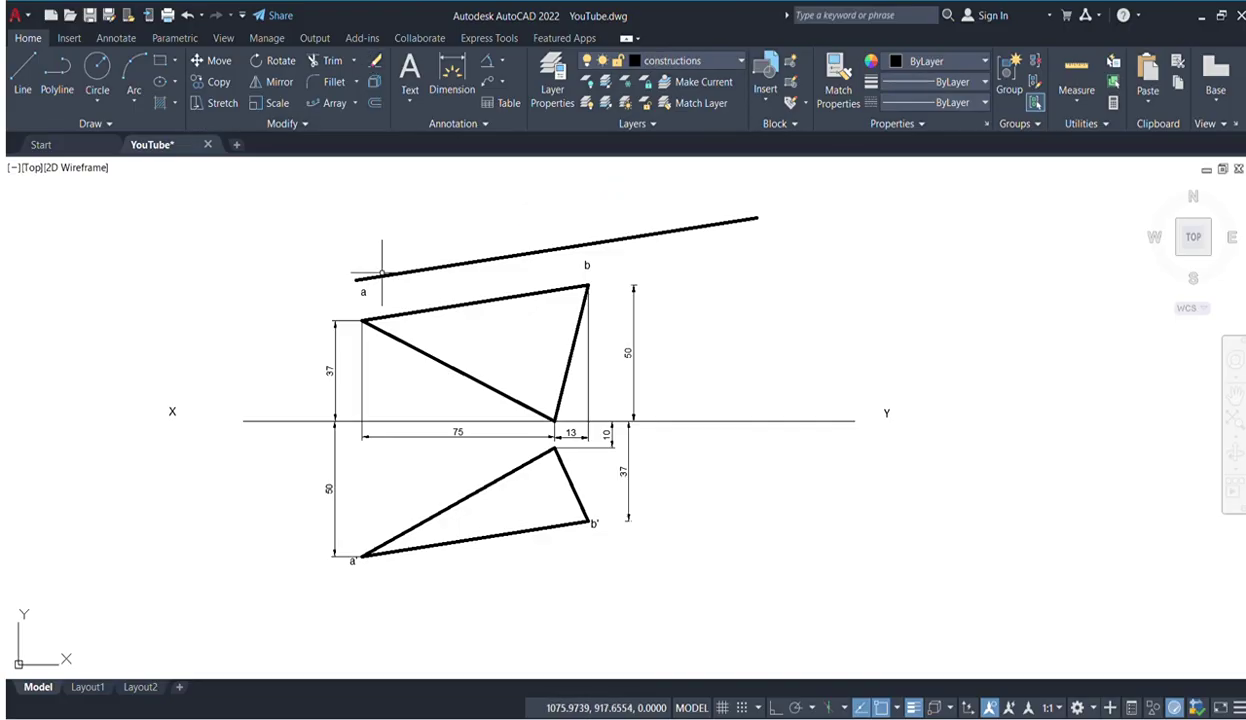
- Stretch the a-side end of the offset line well beyond vertex a along its own direction and keep the line
click(381, 275)
click(356, 280)
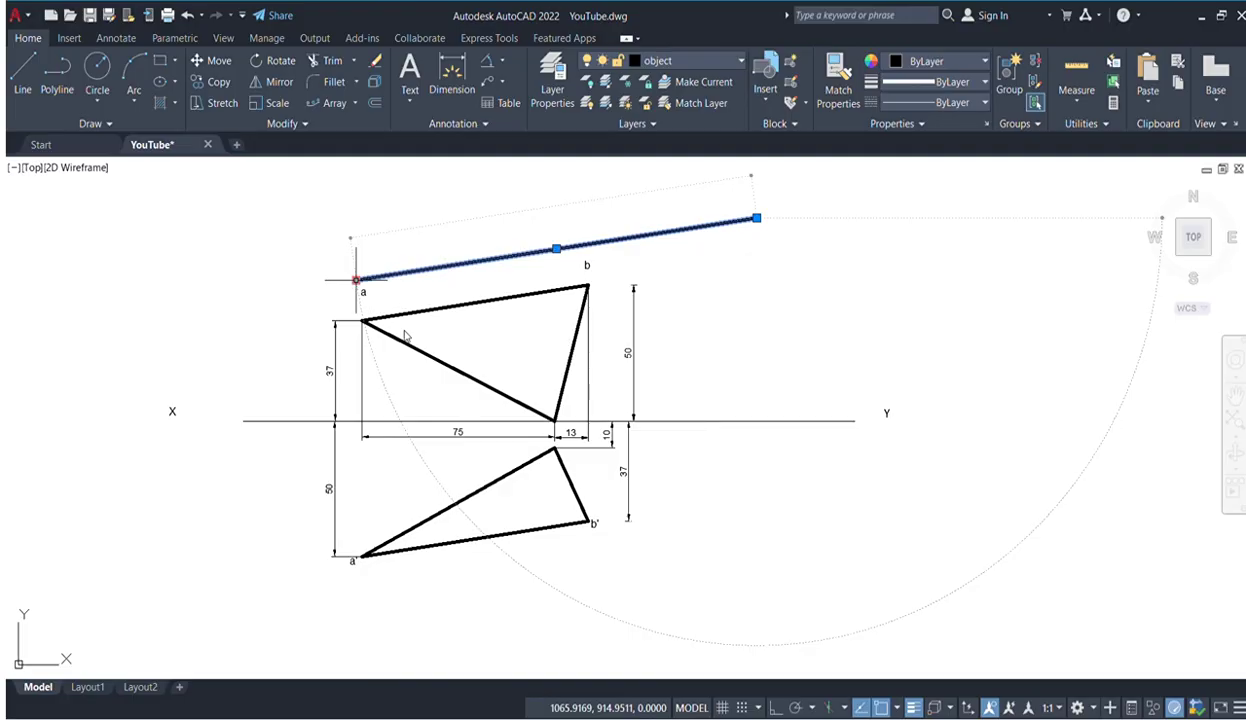
click(156, 338)
key(Delete)
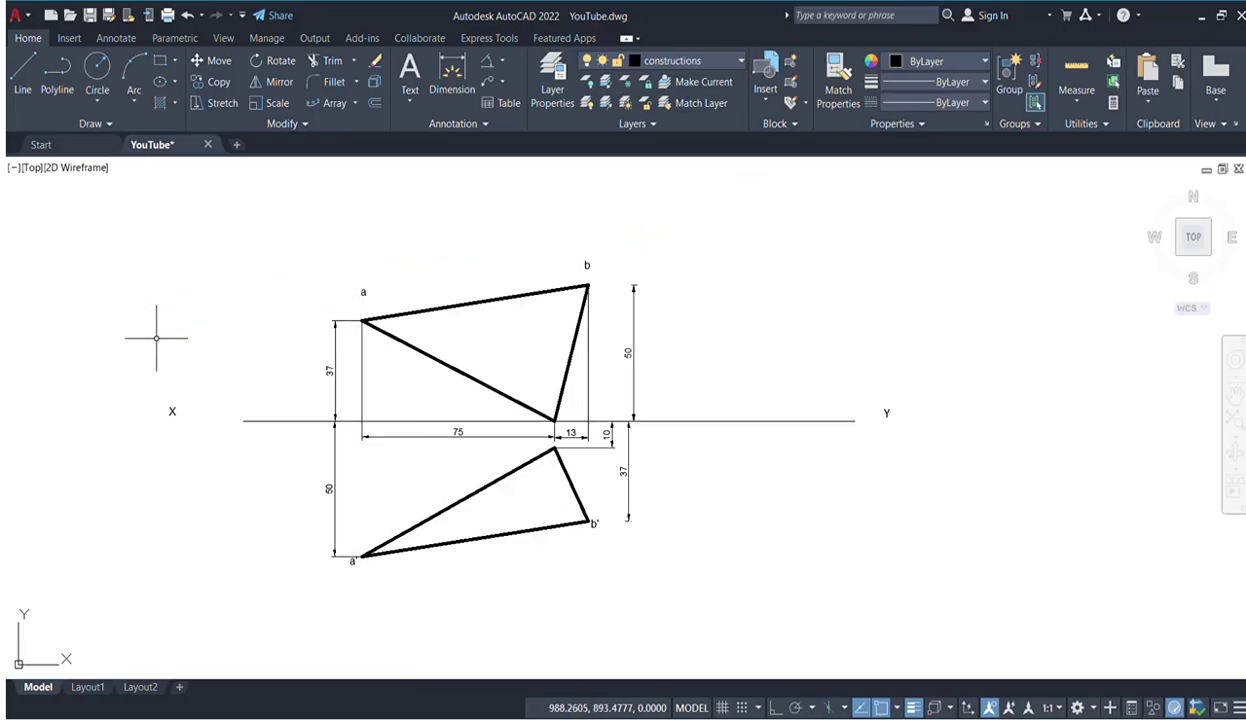
key(ctrl+z)
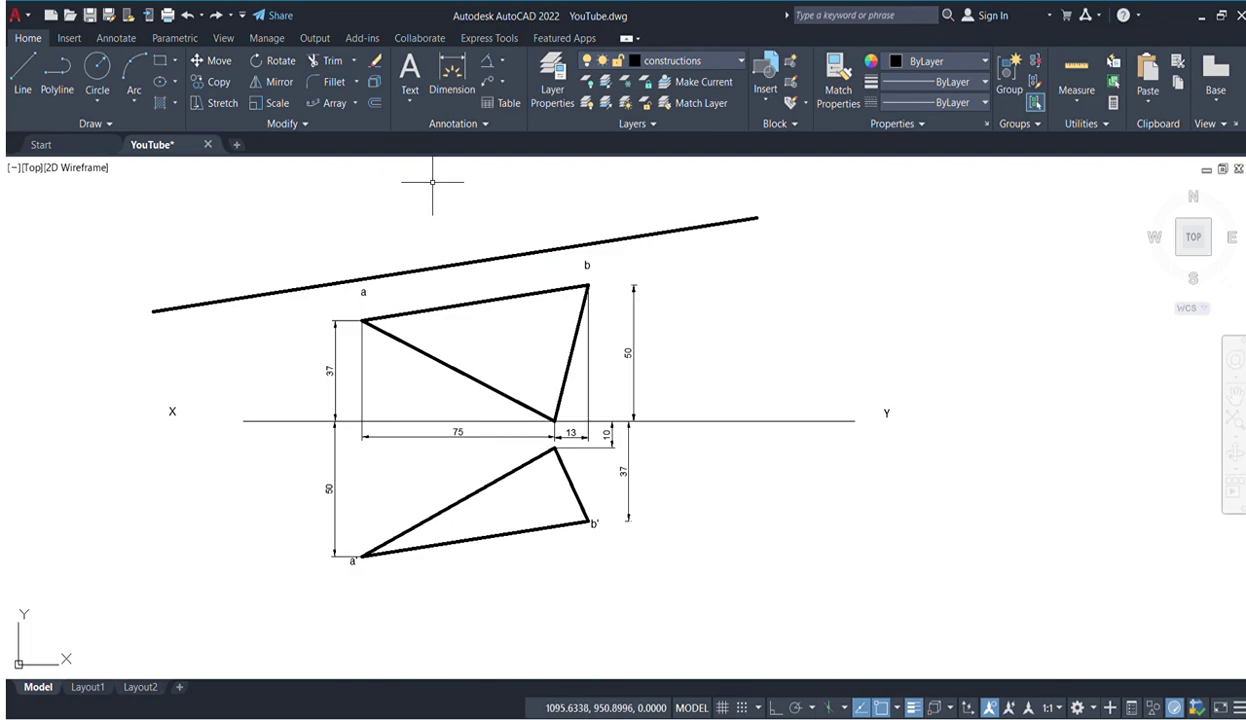
- Move the extended parallel line to the constructions layer
click(722, 221)
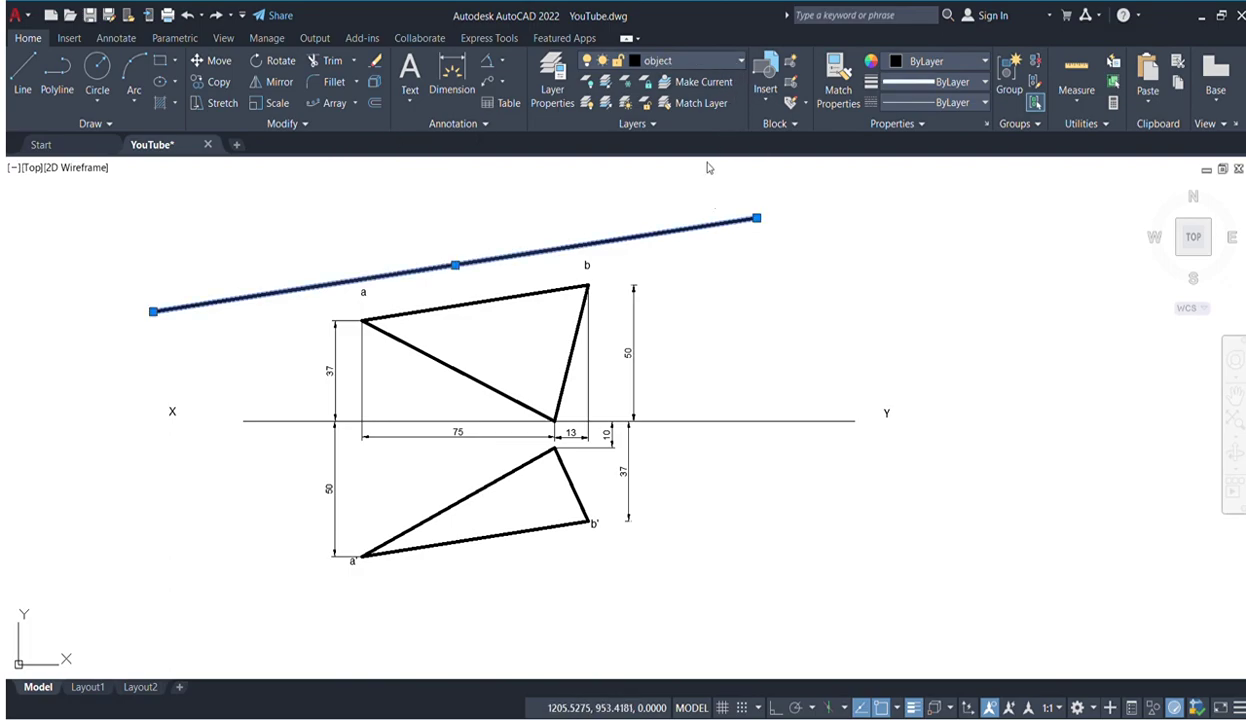
click(690, 61)
click(690, 145)
key(Escape)
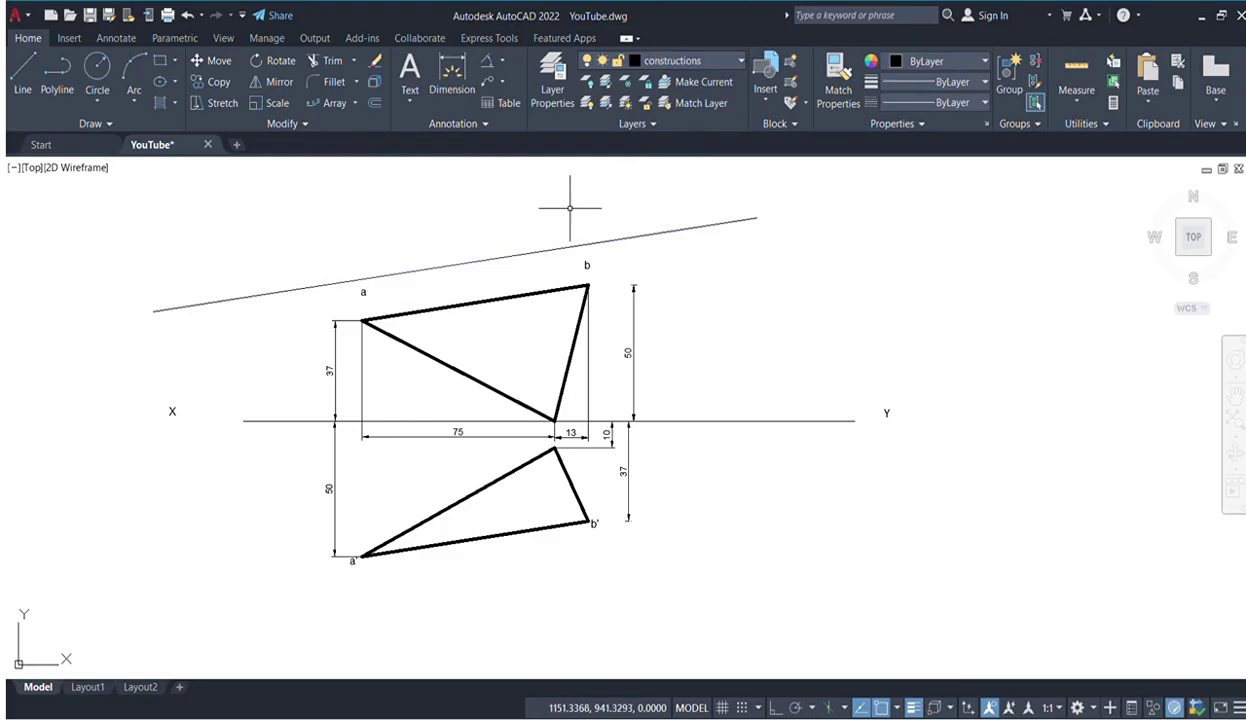
- Add the text label X1 beside the a-side end of the auxiliary line
click(410, 72)
click(115, 305)
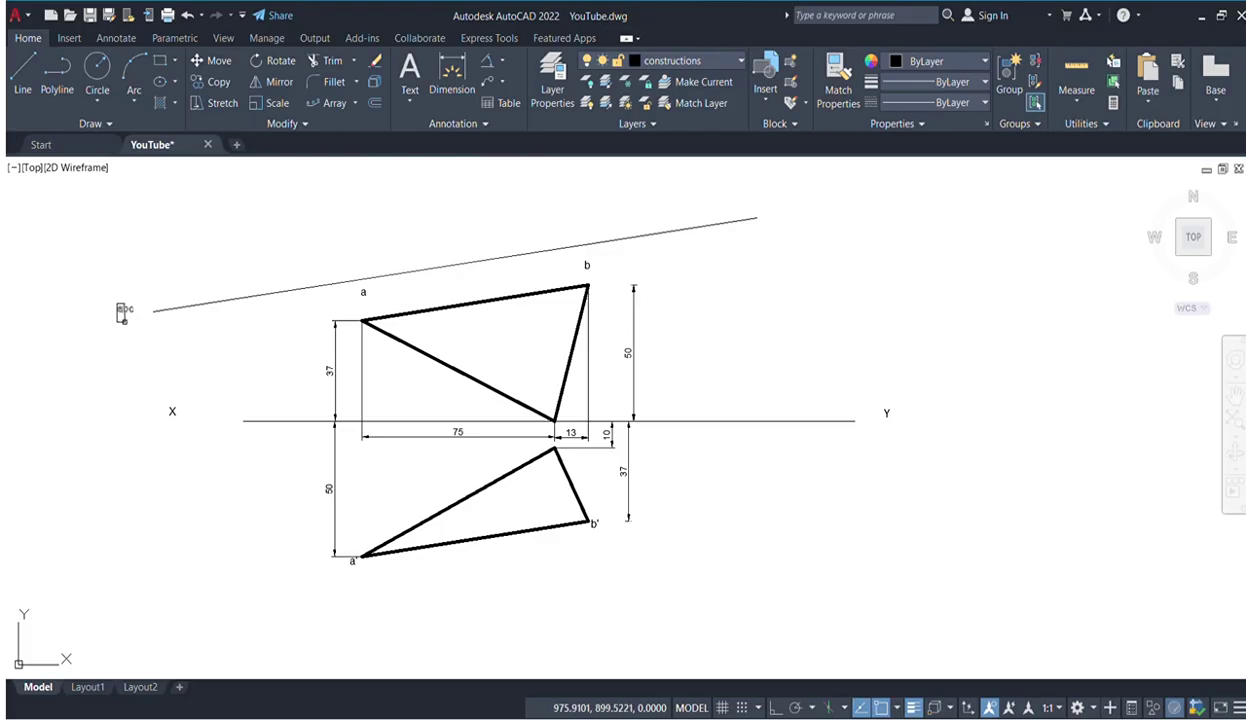
click(146, 326)
text(X1)
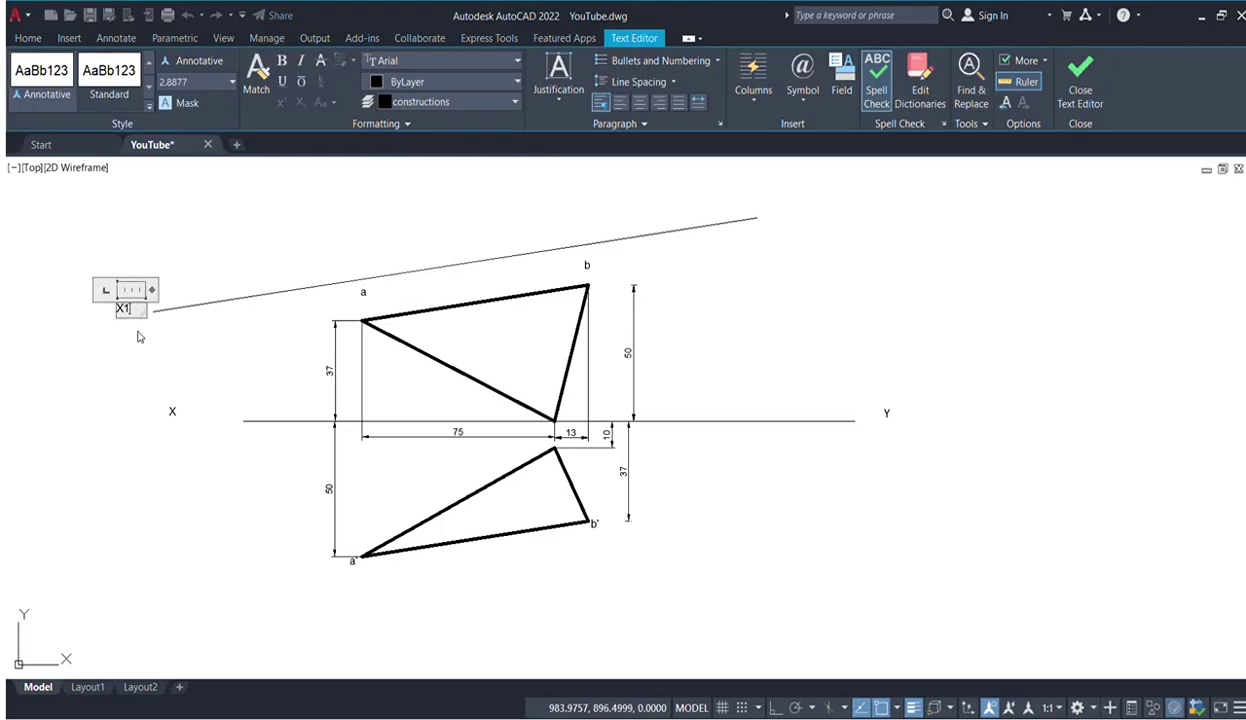
click(689, 292)
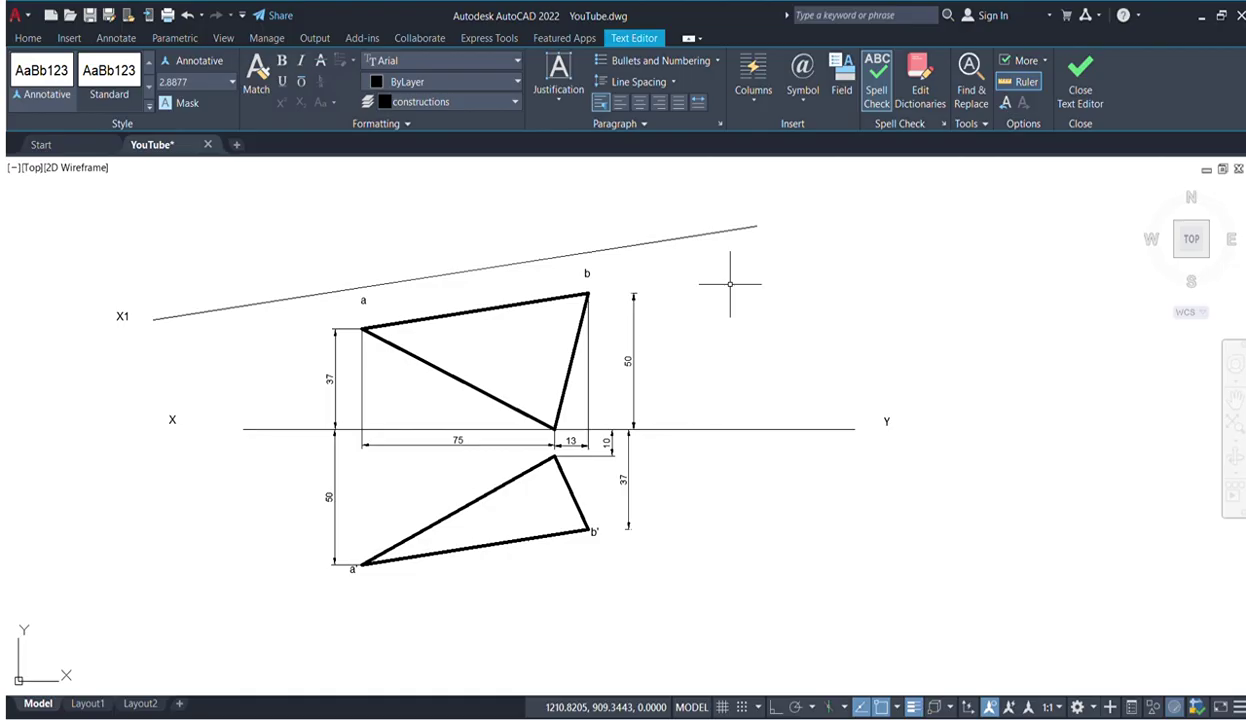
- Add the text label Y1 beside the b-side end of the auxiliary line
click(397, 67)
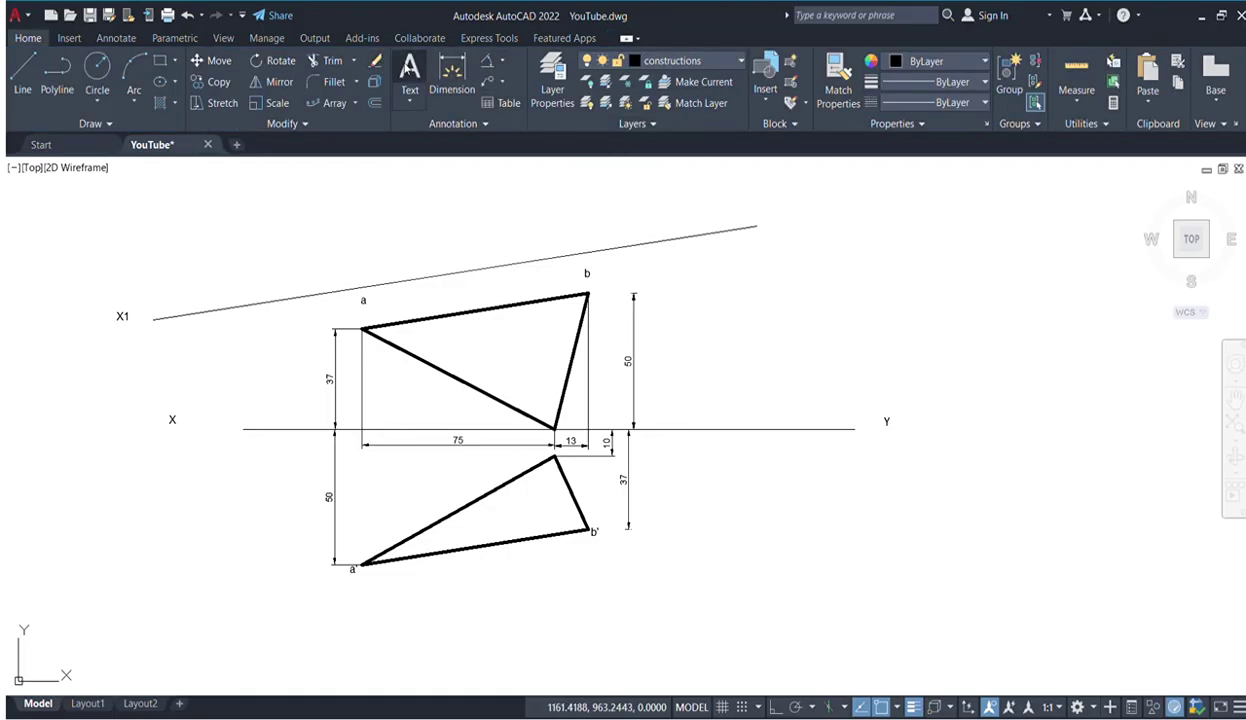
click(776, 218)
click(809, 249)
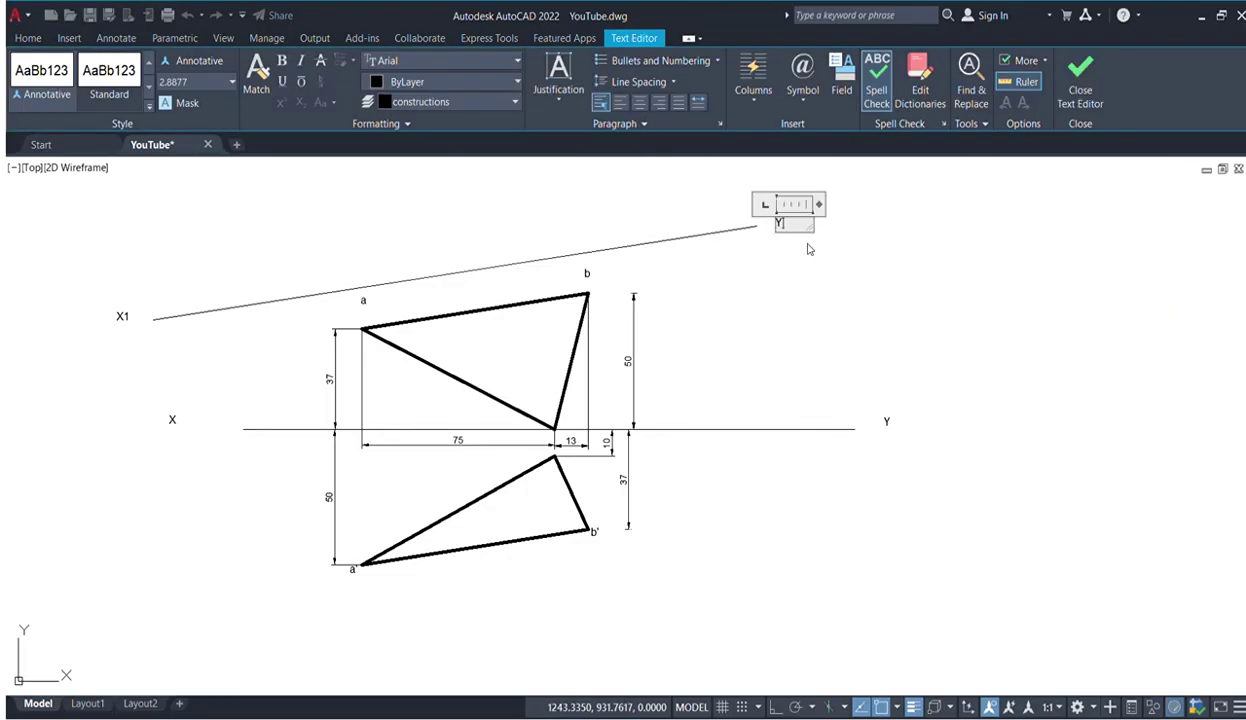
text(Y1)
click(804, 321)
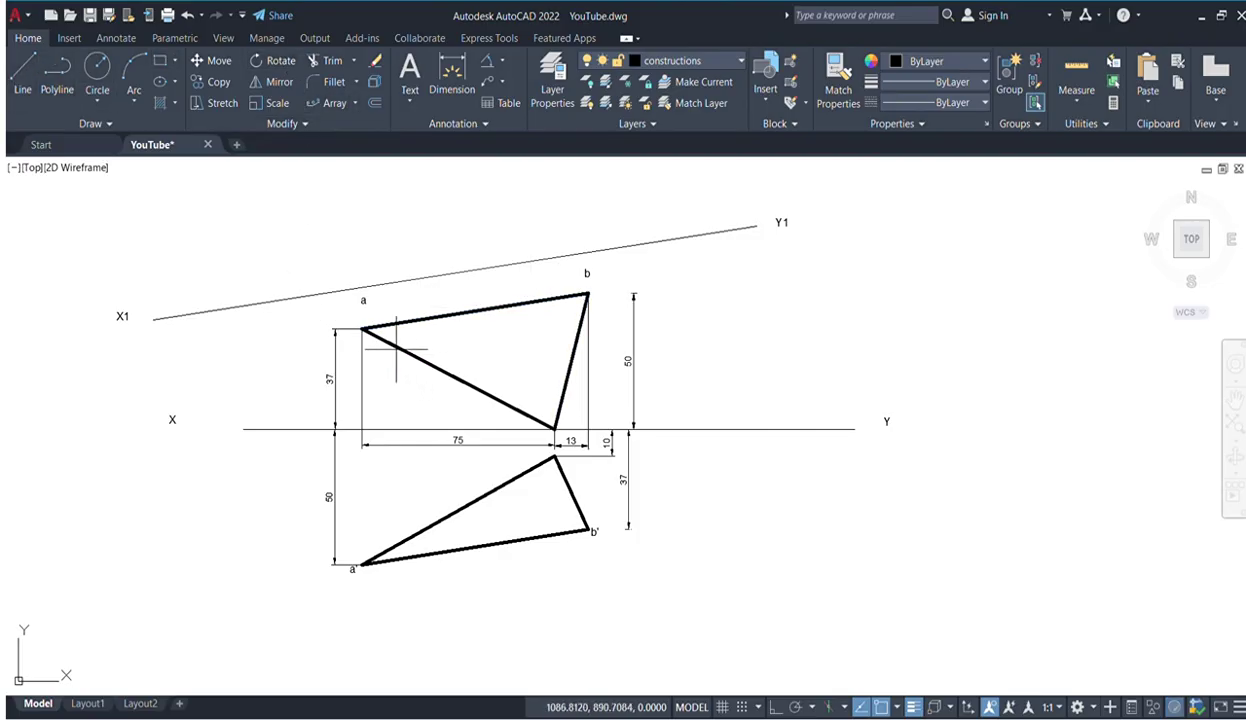
- Draw a line from vertex a of the upper triangle perpendicular to the auxiliary line X1Y1
click(355, 291)
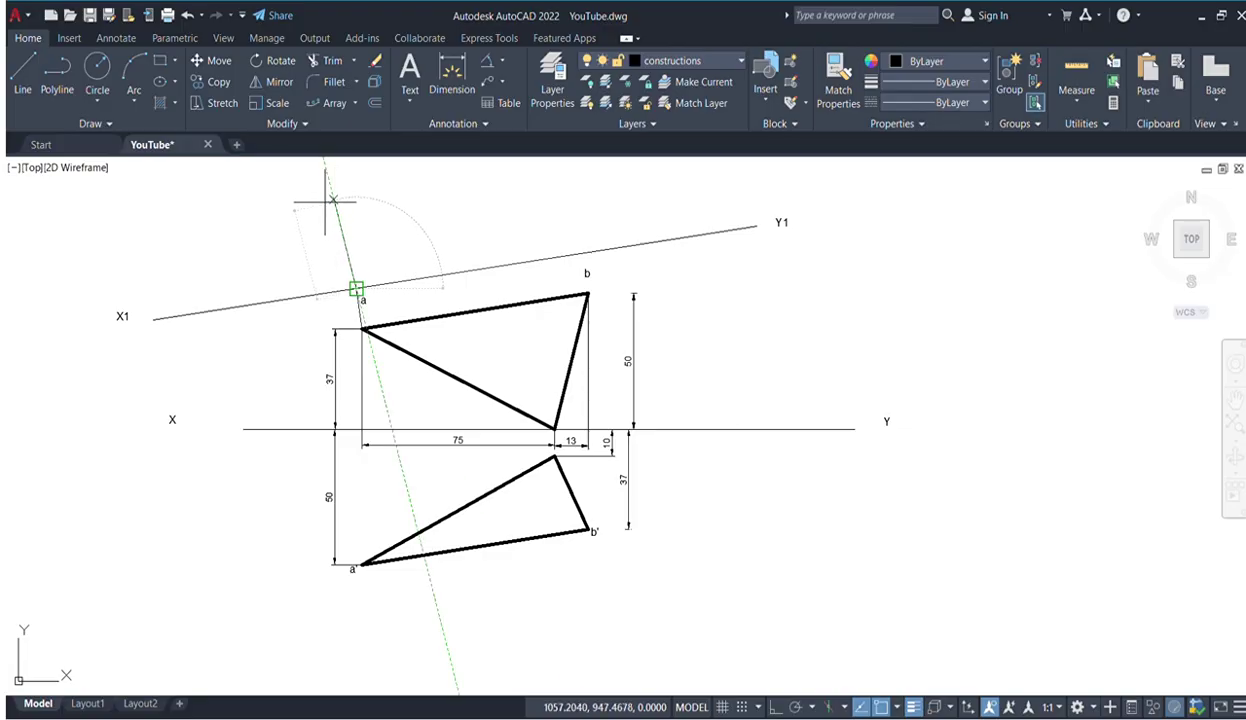
key(Escape)
- Add an angular dimension between the projector from a and line X1Y1 to check that they are perpendicular
scroll(373, 301, up, 4)
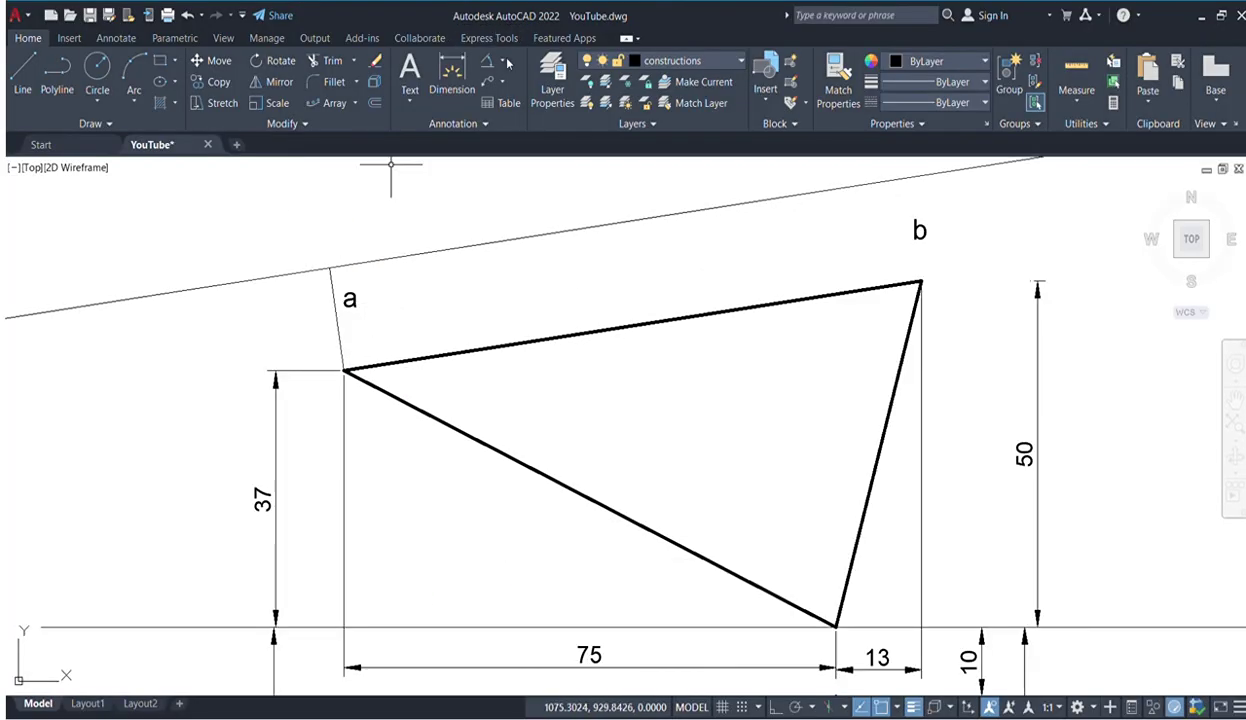
click(334, 287)
click(338, 265)
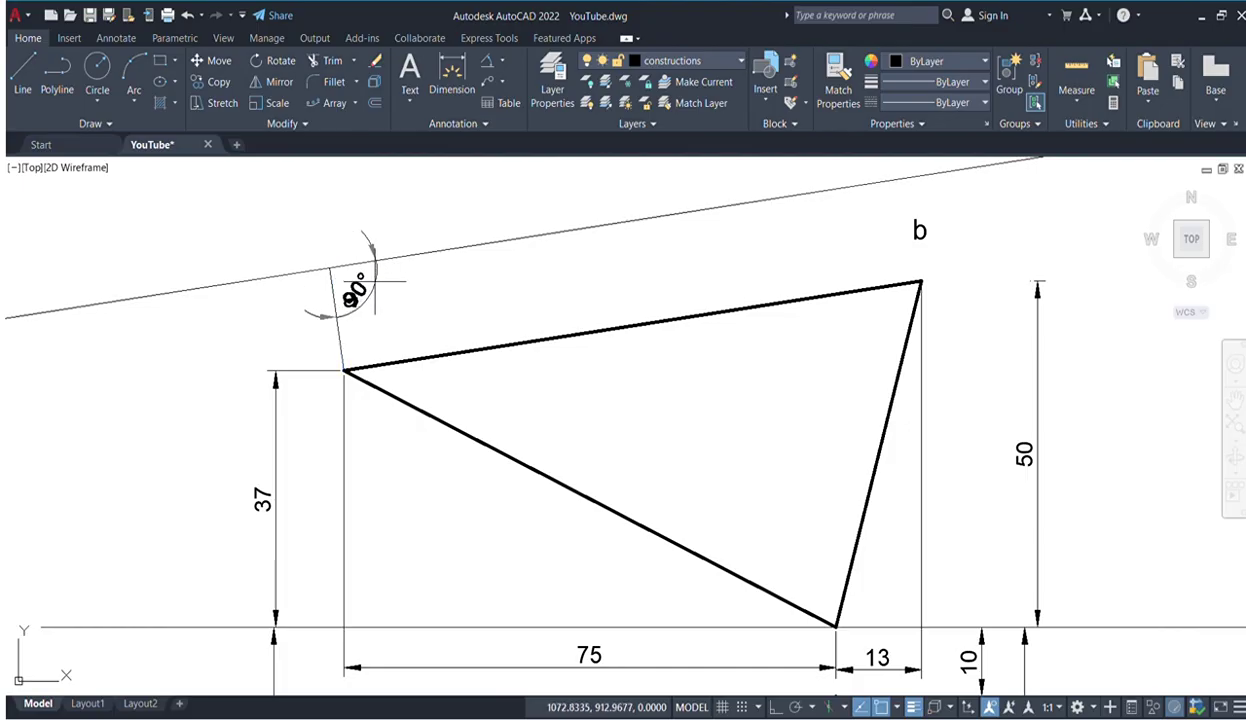
click(375, 279)
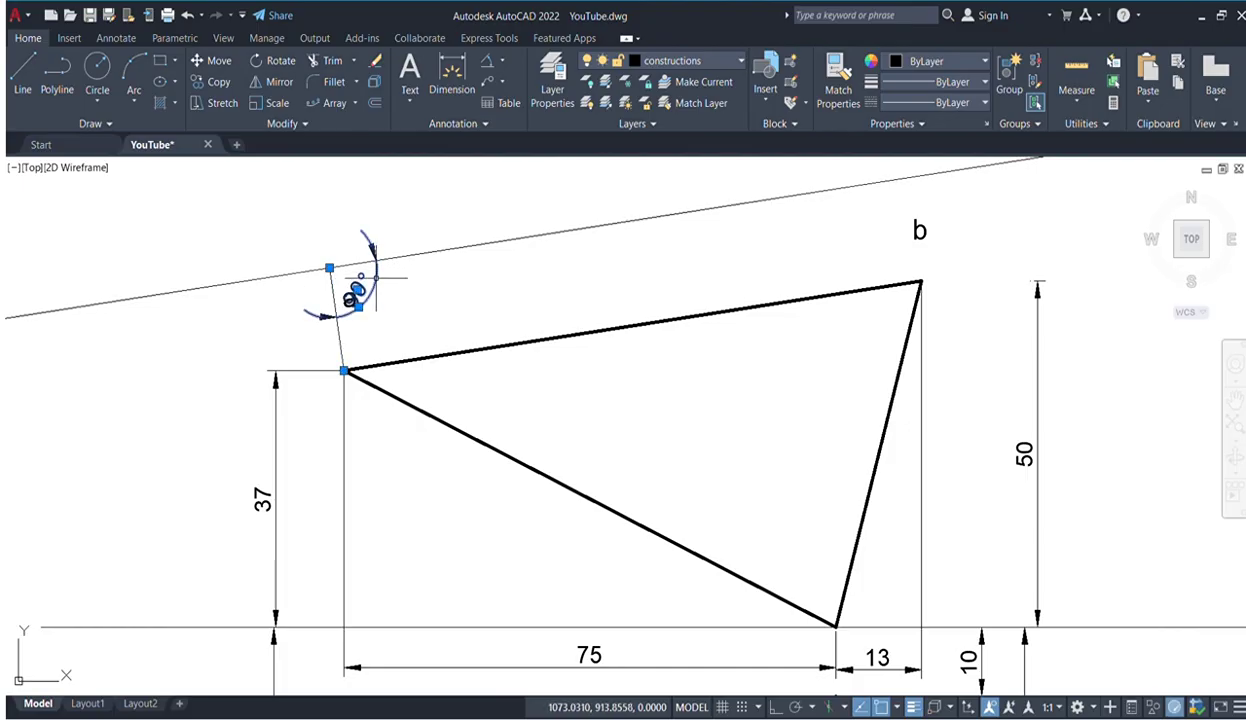
click(393, 307)
scroll(435, 322, up, 3)
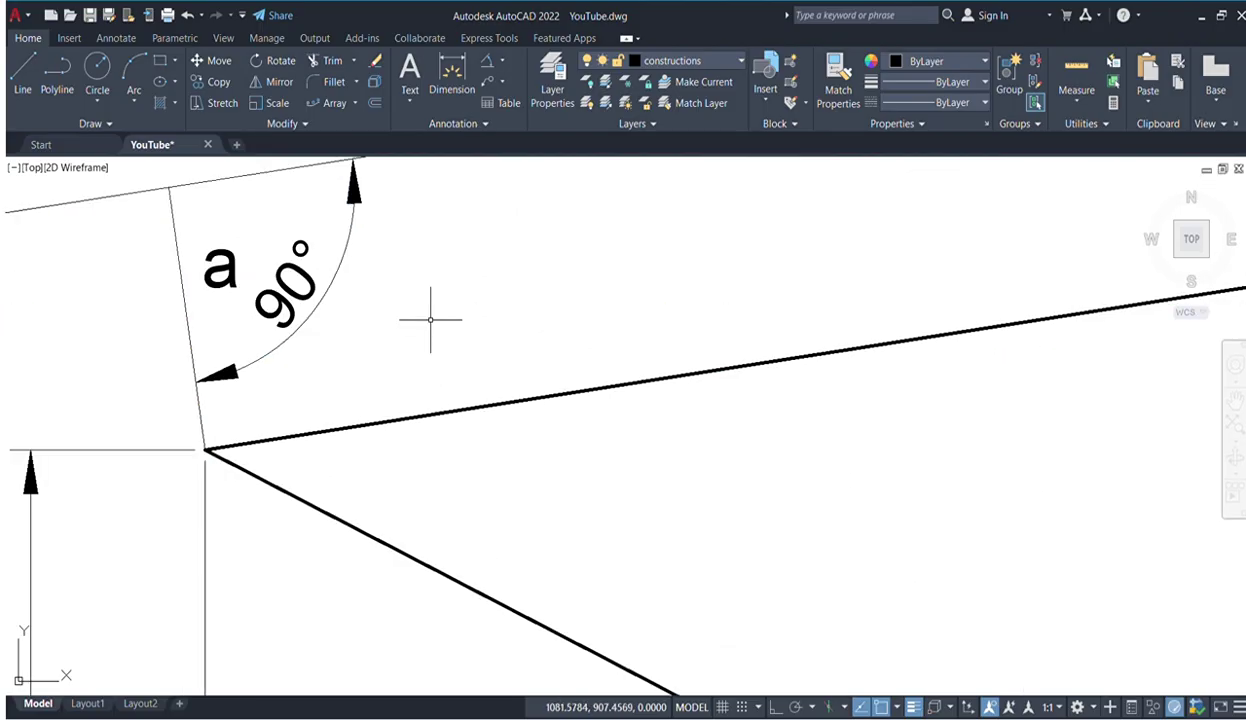
- Erase the angular dimension between the projector from a and line X1Y1
scroll(432, 324, down, 3)
scroll(423, 320, down, 2)
click(370, 287)
key(Escape)
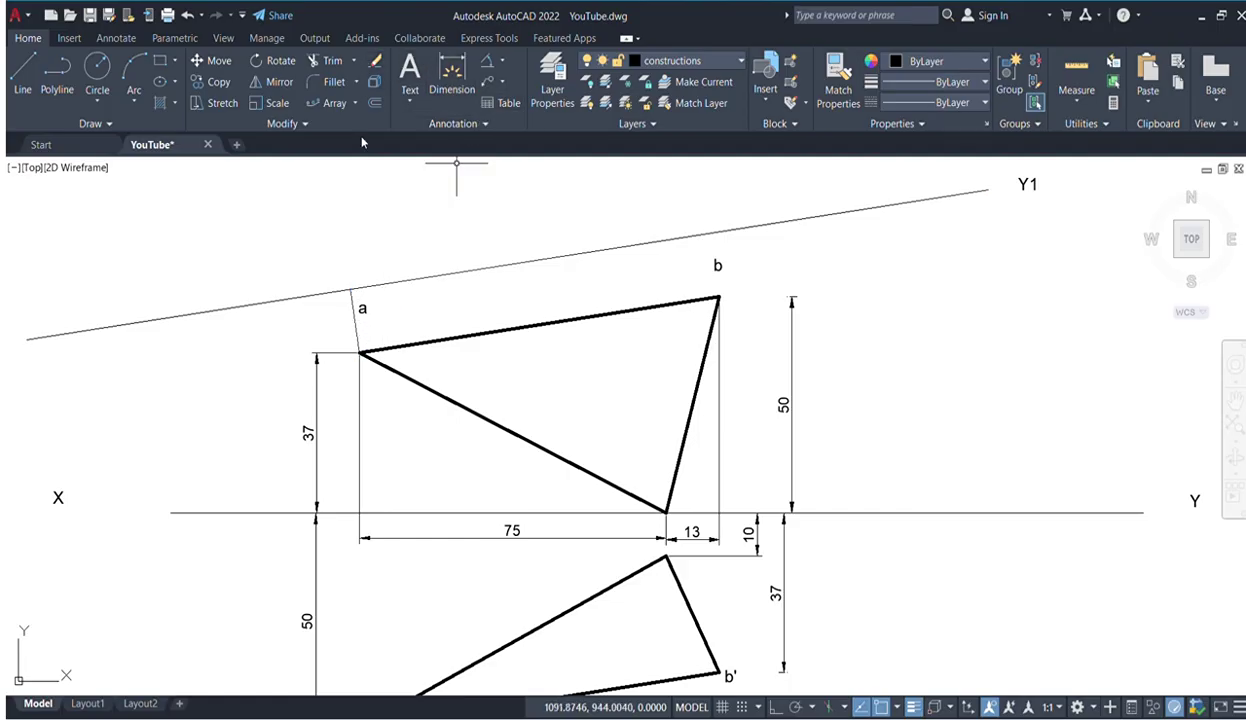
- Stretch the projector from a far past line X1Y1, keeping its perpendicular direction
click(355, 313)
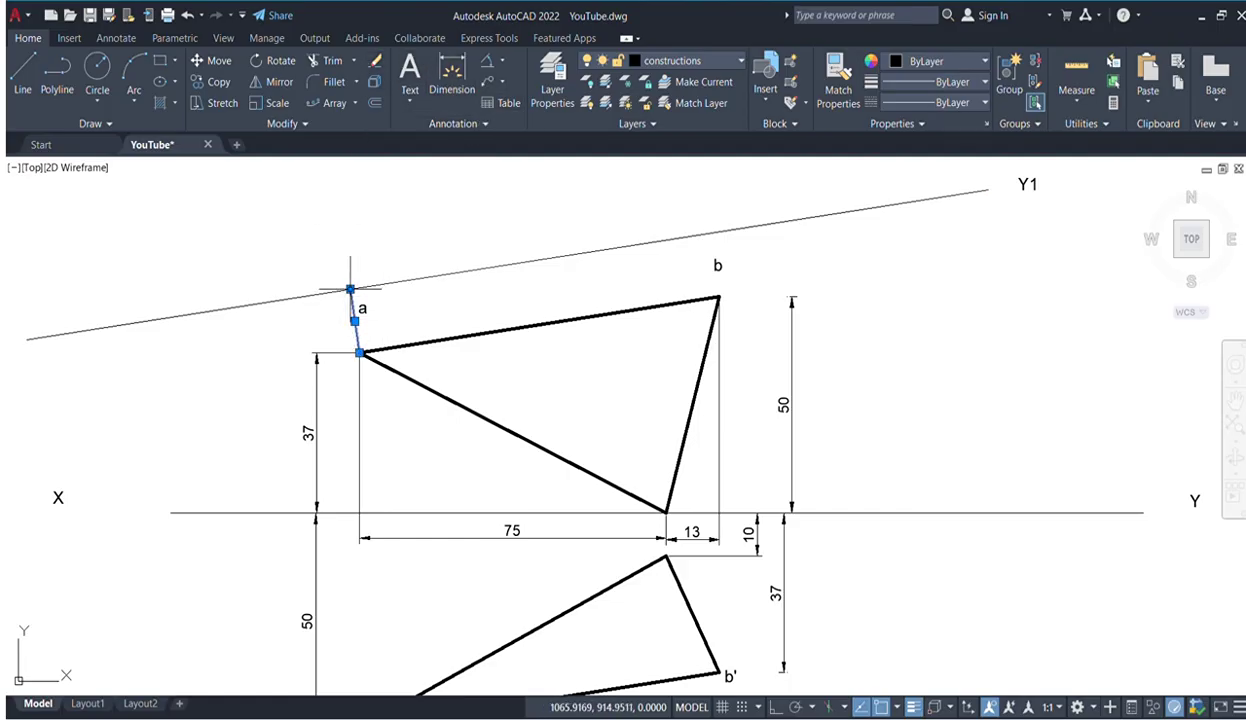
click(350, 290)
middle_drag(348, 234, 365, 415)
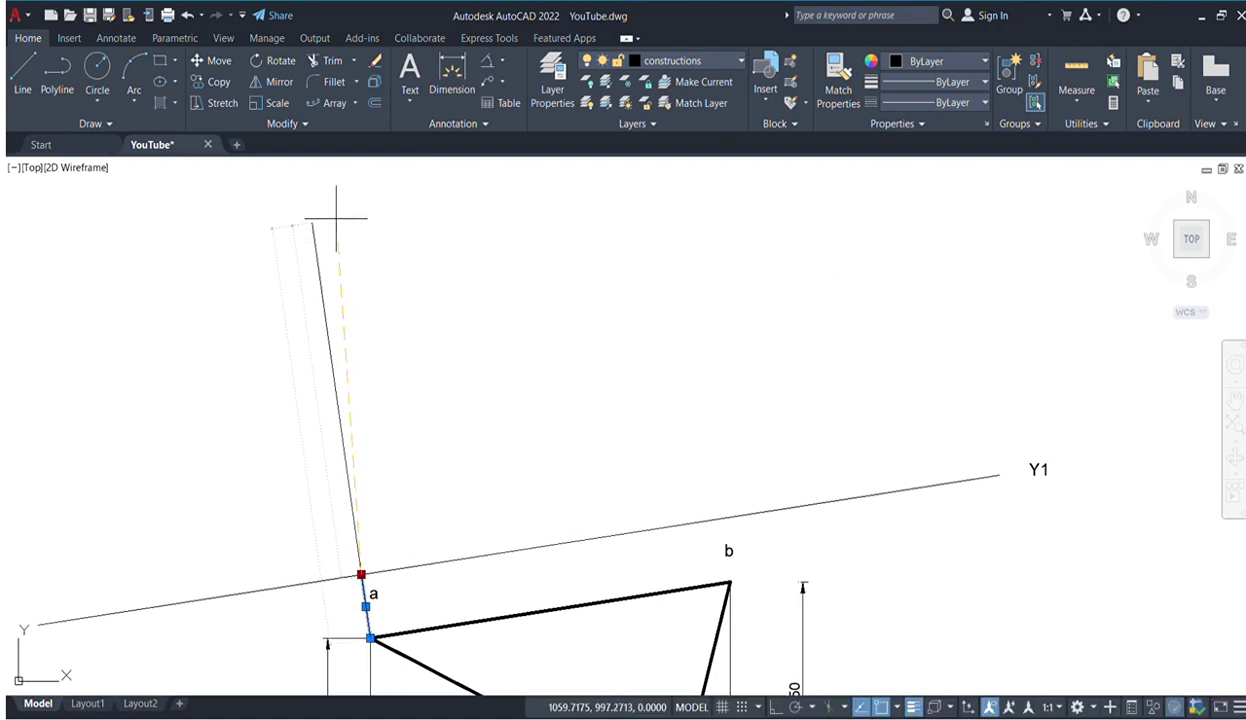
click(338, 217)
key(Escape)
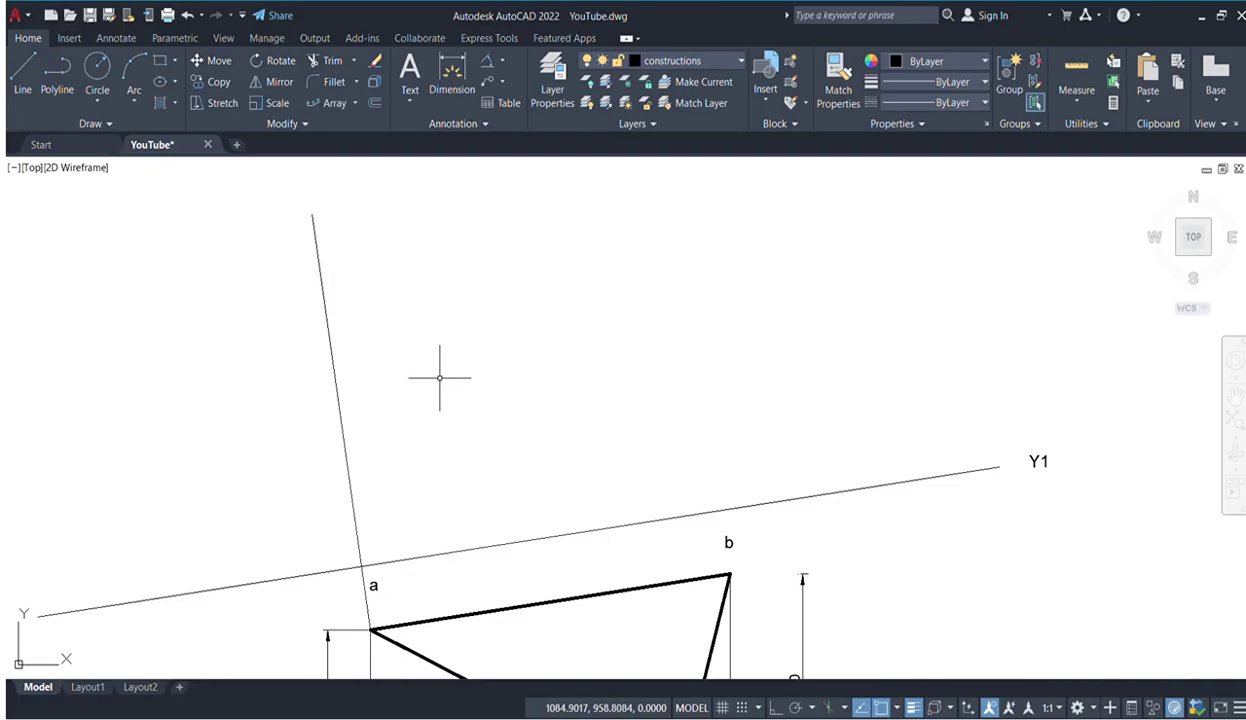
- Draw a line from vertex b of the upper triangle perpendicular to the auxiliary line X1Y1
middle_drag(439, 375, 431, 222)
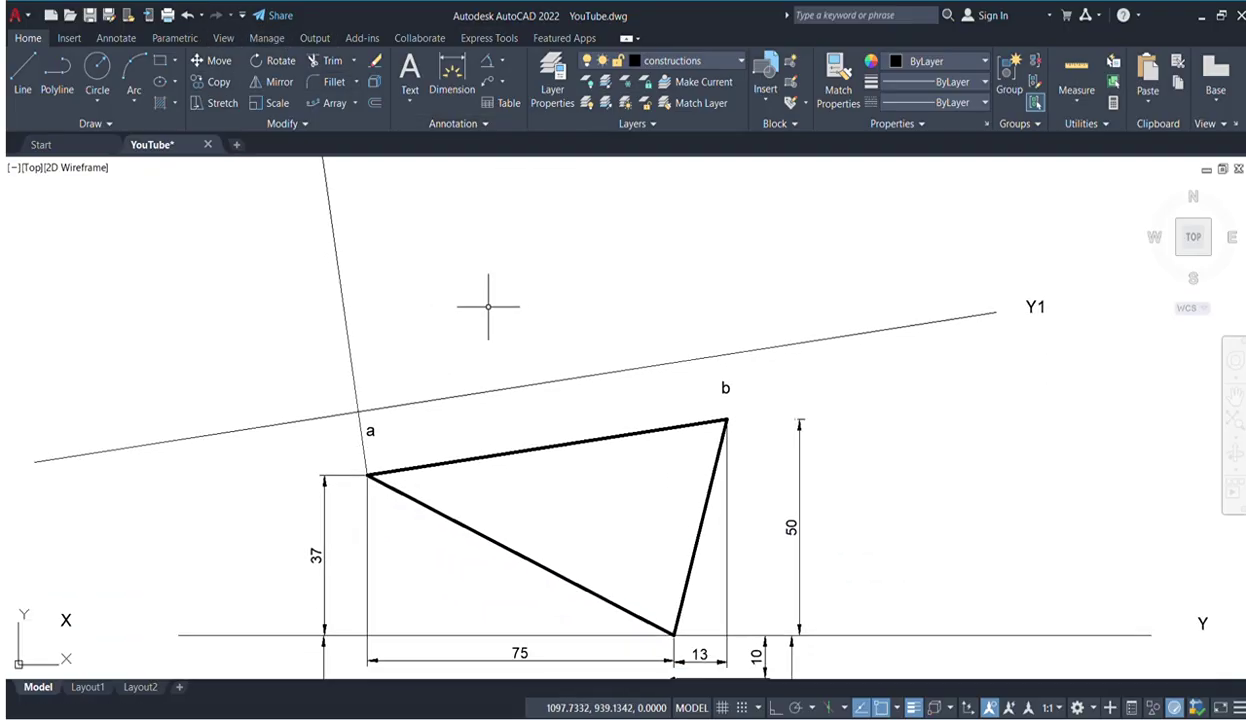
scroll(484, 306, down, 2)
click(22, 70)
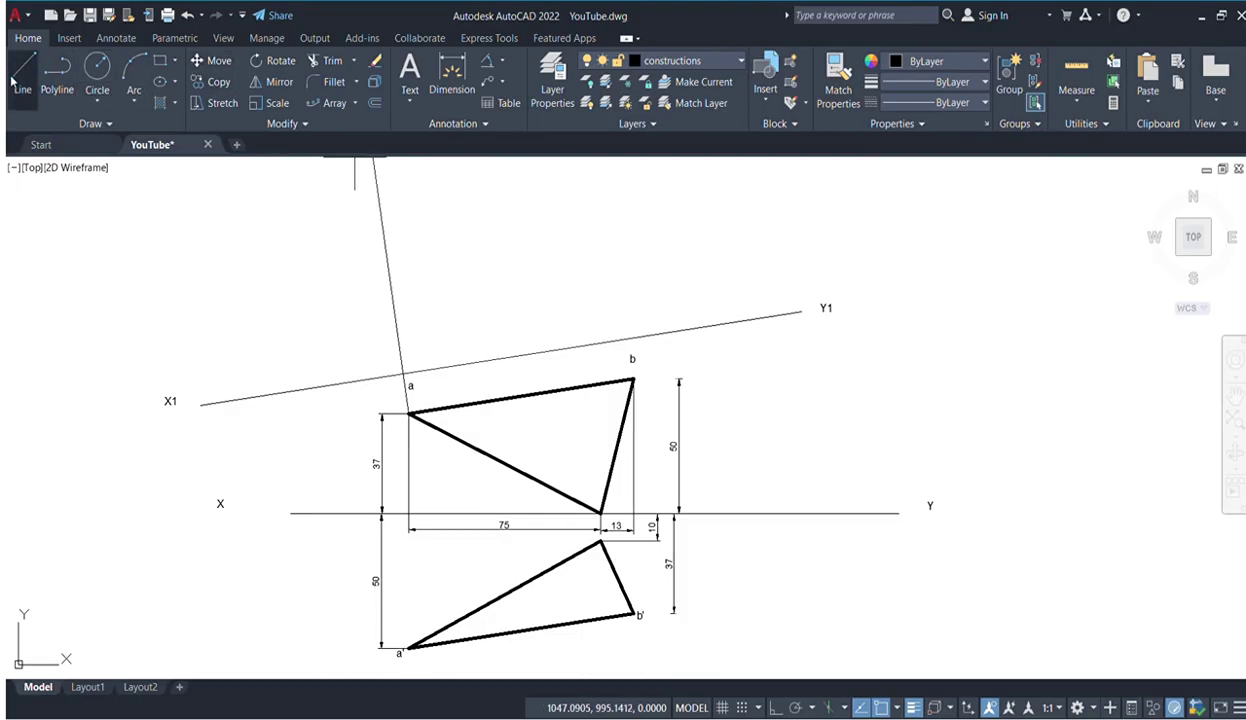
click(628, 339)
key(Return)
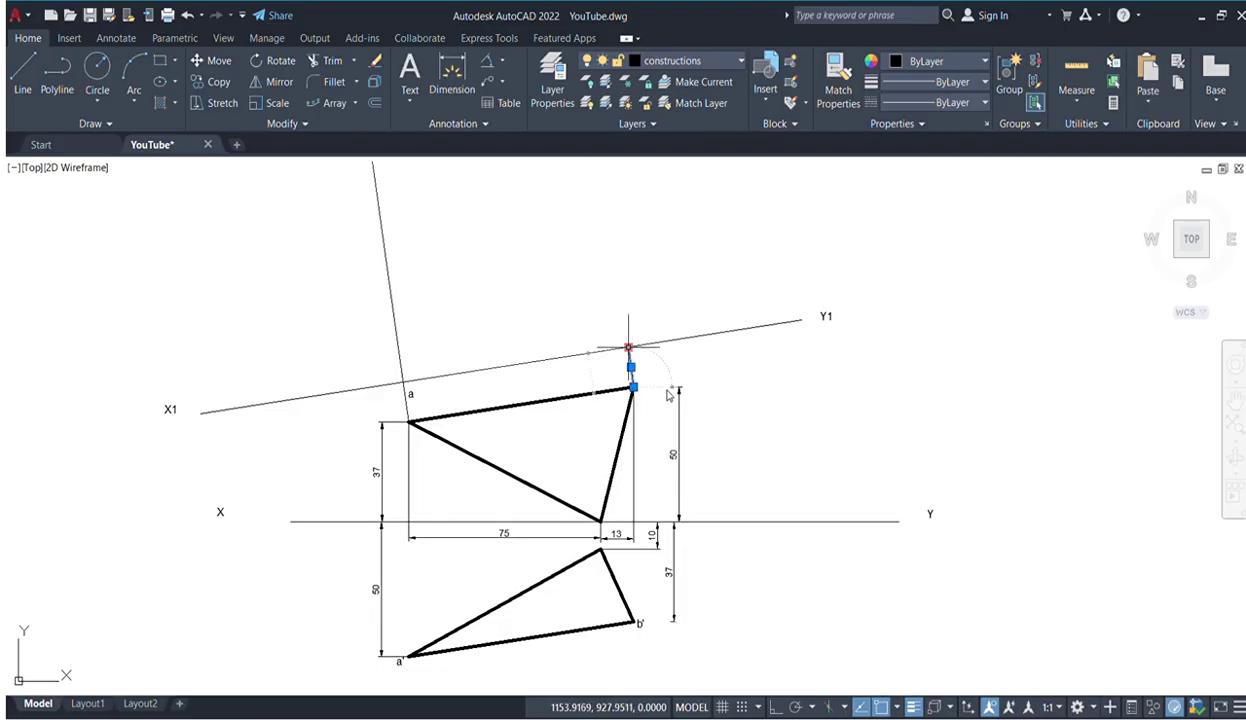
- Stretch the projector from b far past line X1Y1, keeping its perpendicular direction
middle_drag(632, 228, 594, 590)
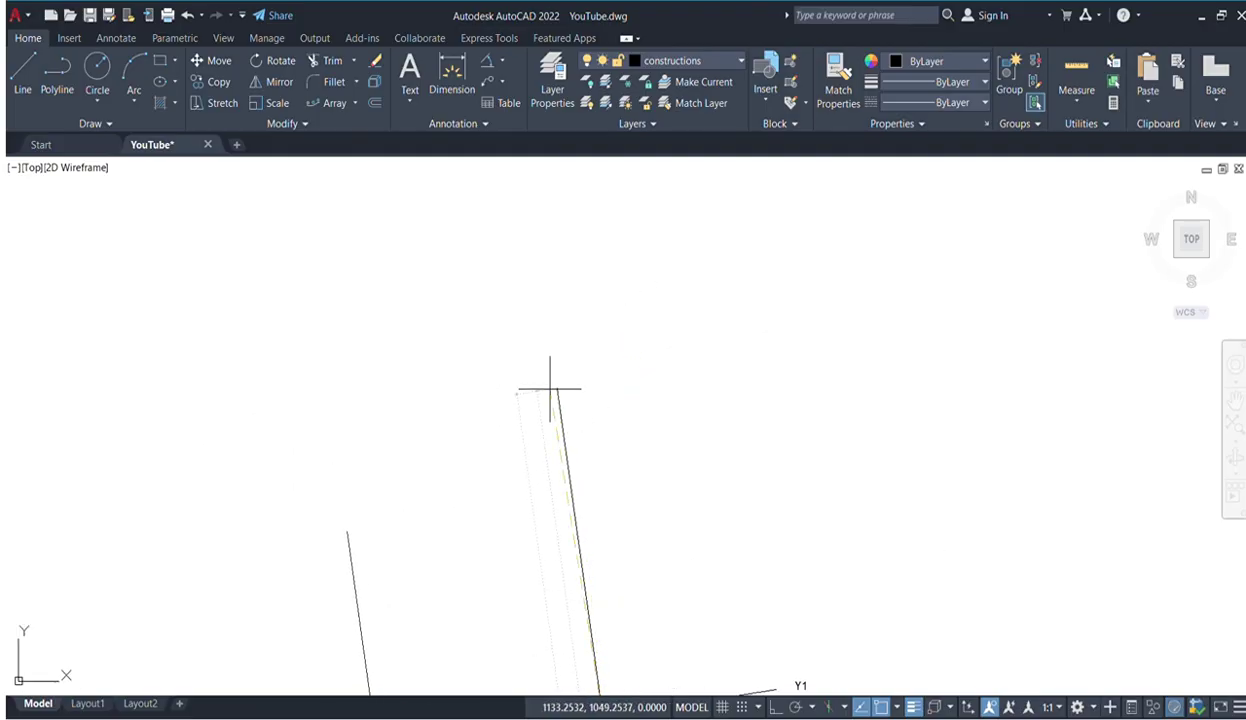
click(549, 388)
key(Escape)
scroll(664, 458, down, 2)
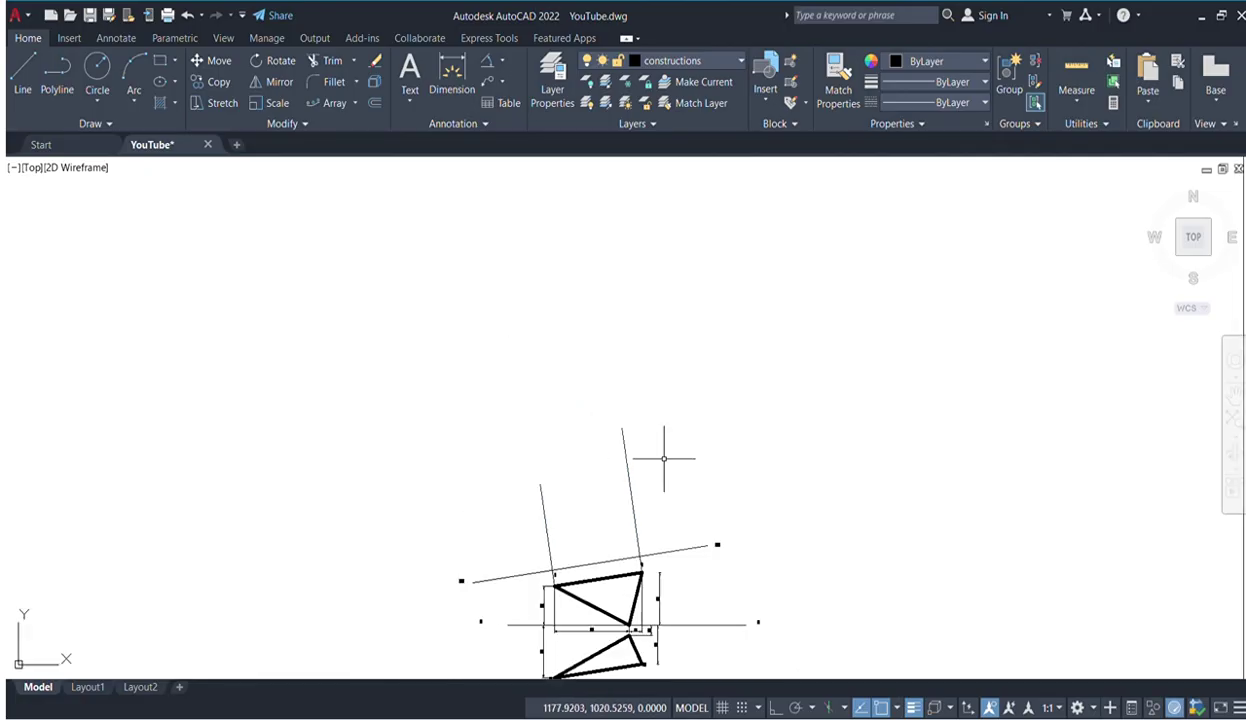
- Examine the dimensioned distance of a' below line XY and compare it with the projectors beyond line X1Y1
mouse_move(660, 470)
middle_down()
mouse_move(445, 300)
mouse_move(420, 310)
middle_up()
scroll(355, 378, up, 4)
middle_drag(350, 384, 350, 286)
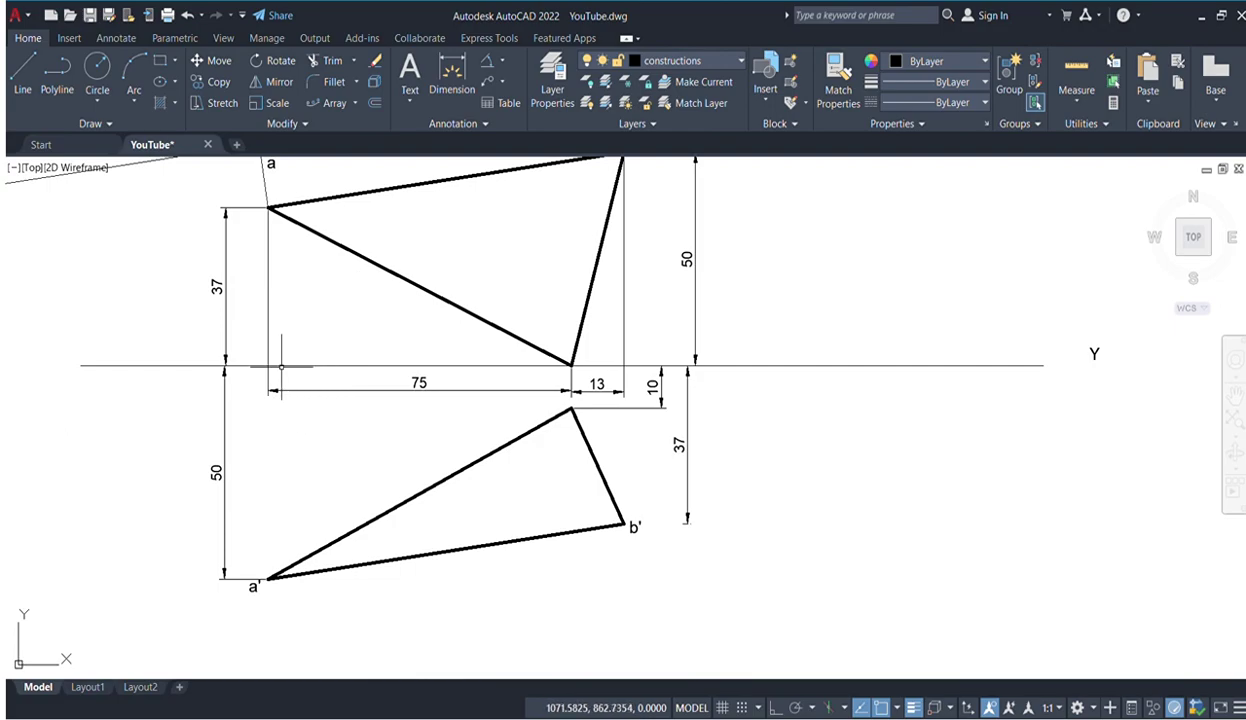
scroll(290, 375, down, 1)
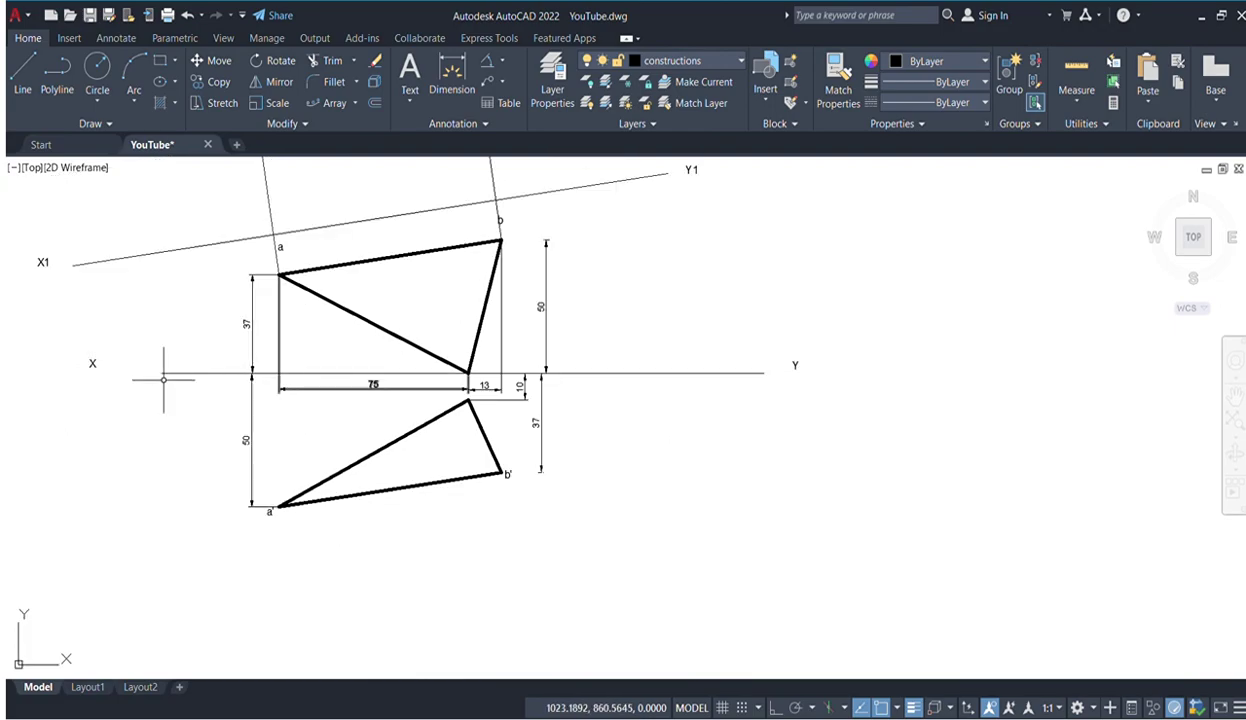
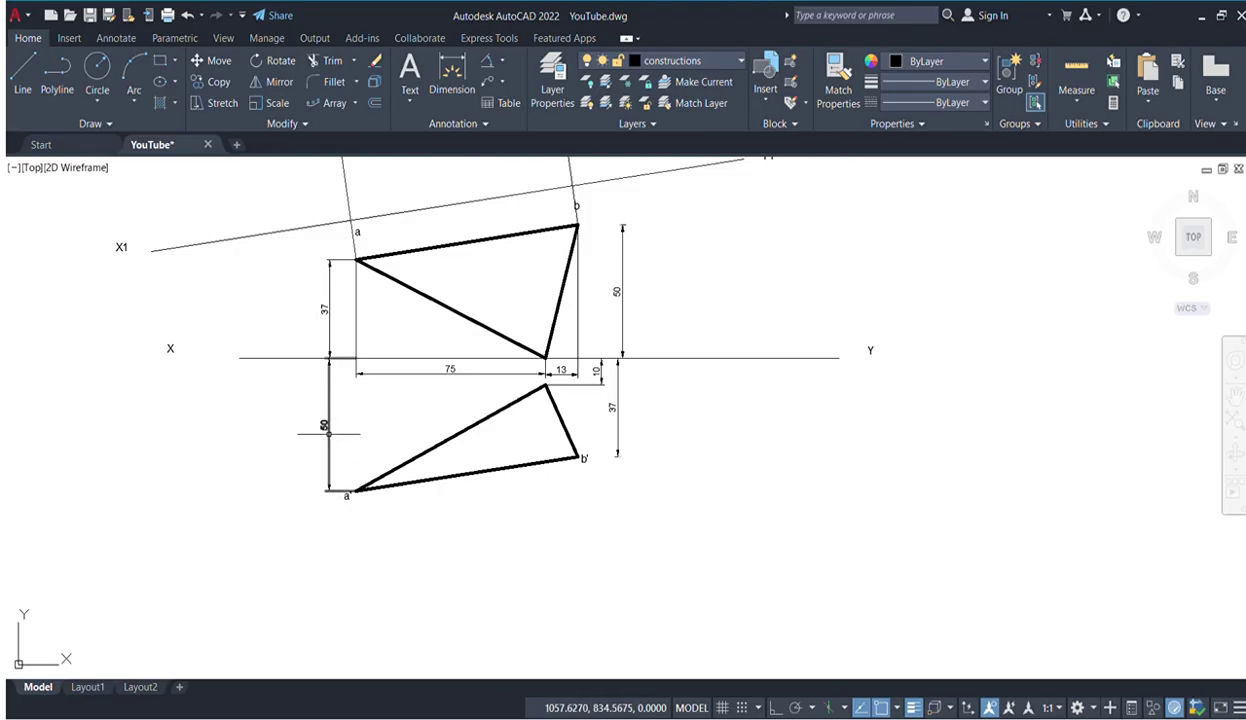
middle_drag(382, 379, 413, 485)
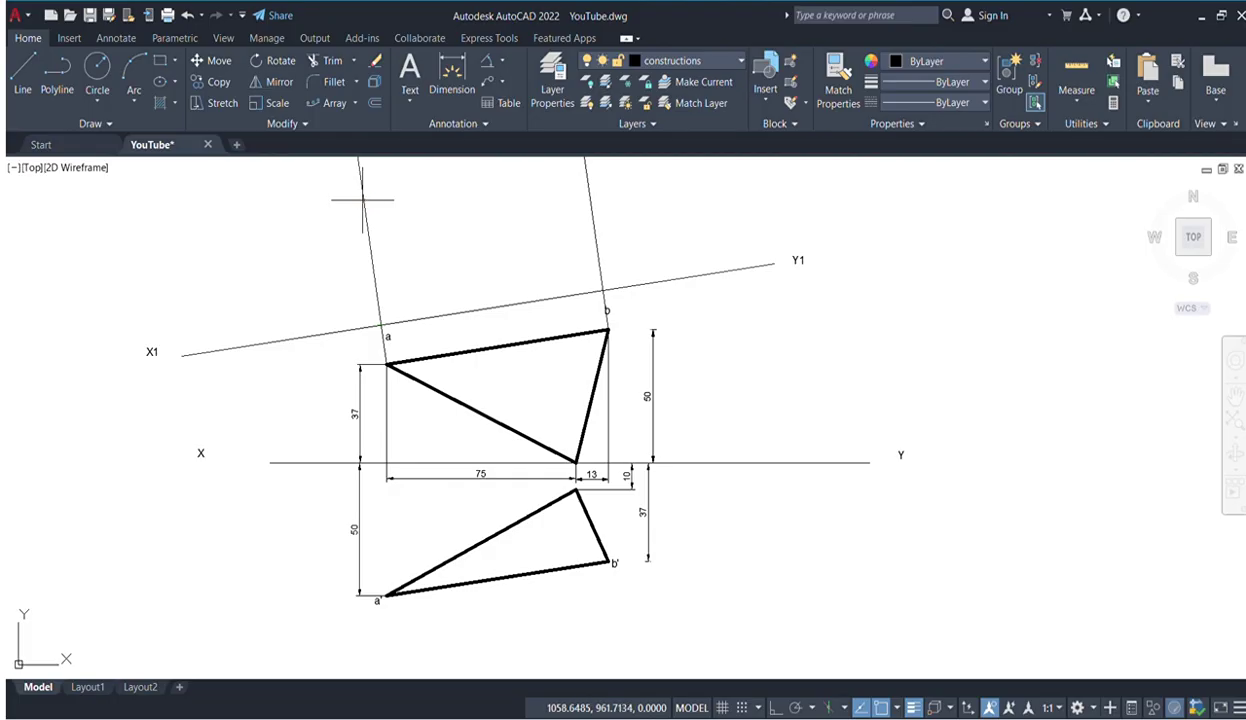
scroll(362, 199, down, 3)
middle_drag(320, 200, 344, 409)
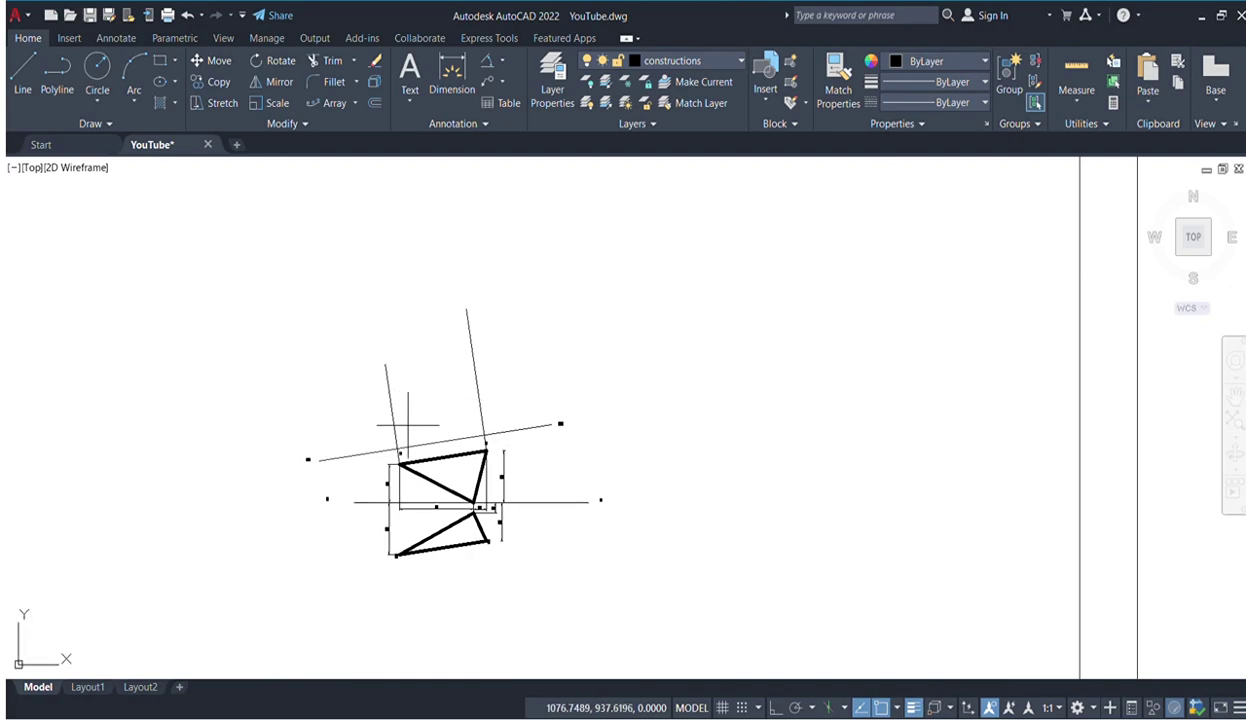
scroll(396, 428, up, 4)
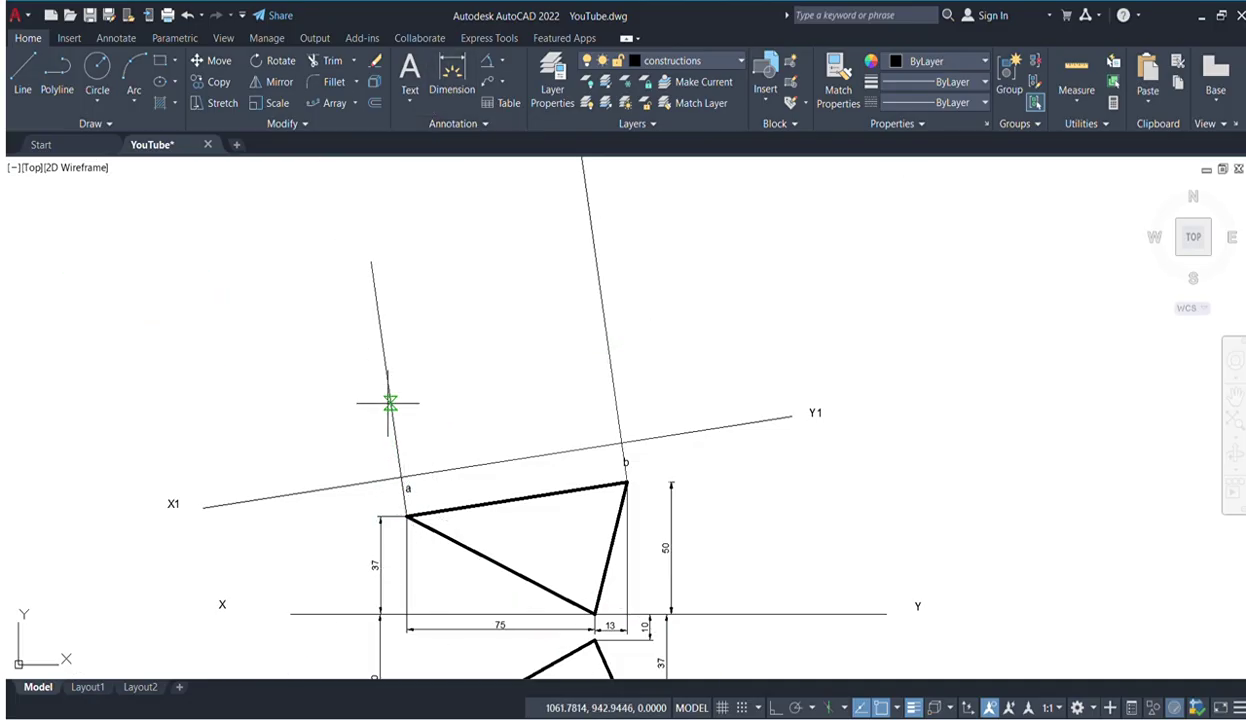
- Draw a line 50 units long from the intersection of X1Y1 with a's projector, running along the projector away from the triangle
click(384, 346)
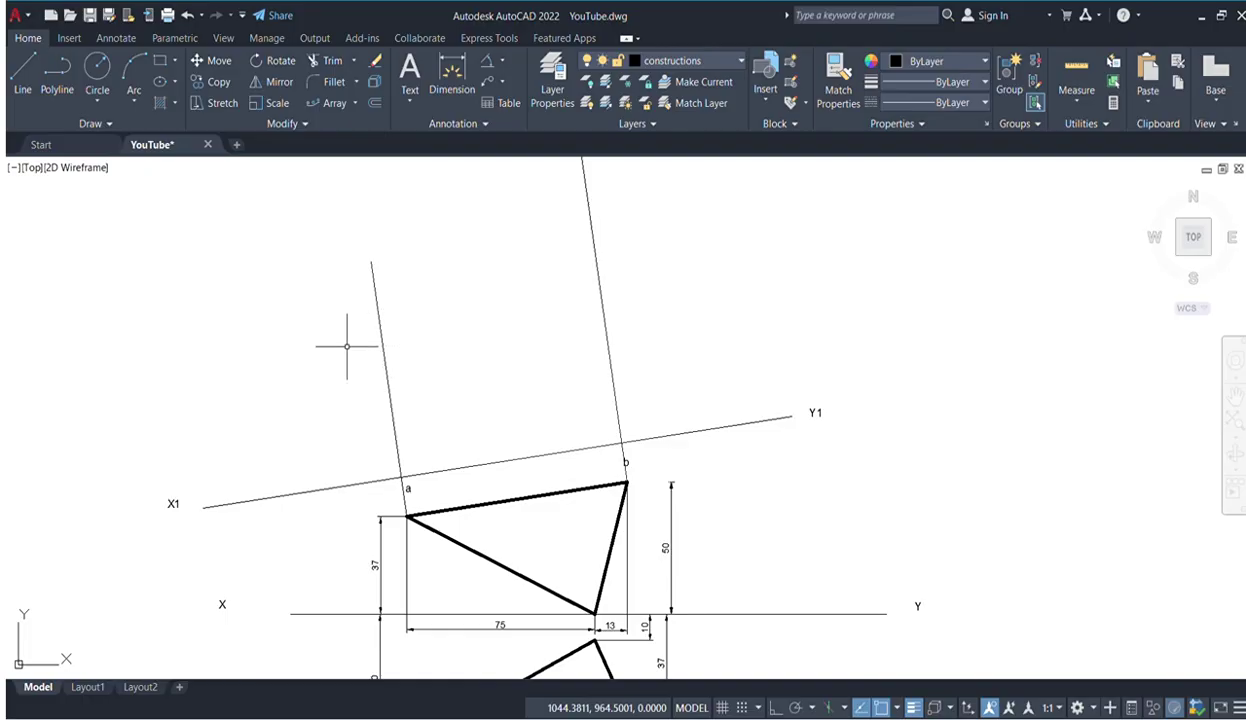
scroll(395, 355, up, 6)
scroll(373, 352, down, 4)
scroll(365, 380, up, 2)
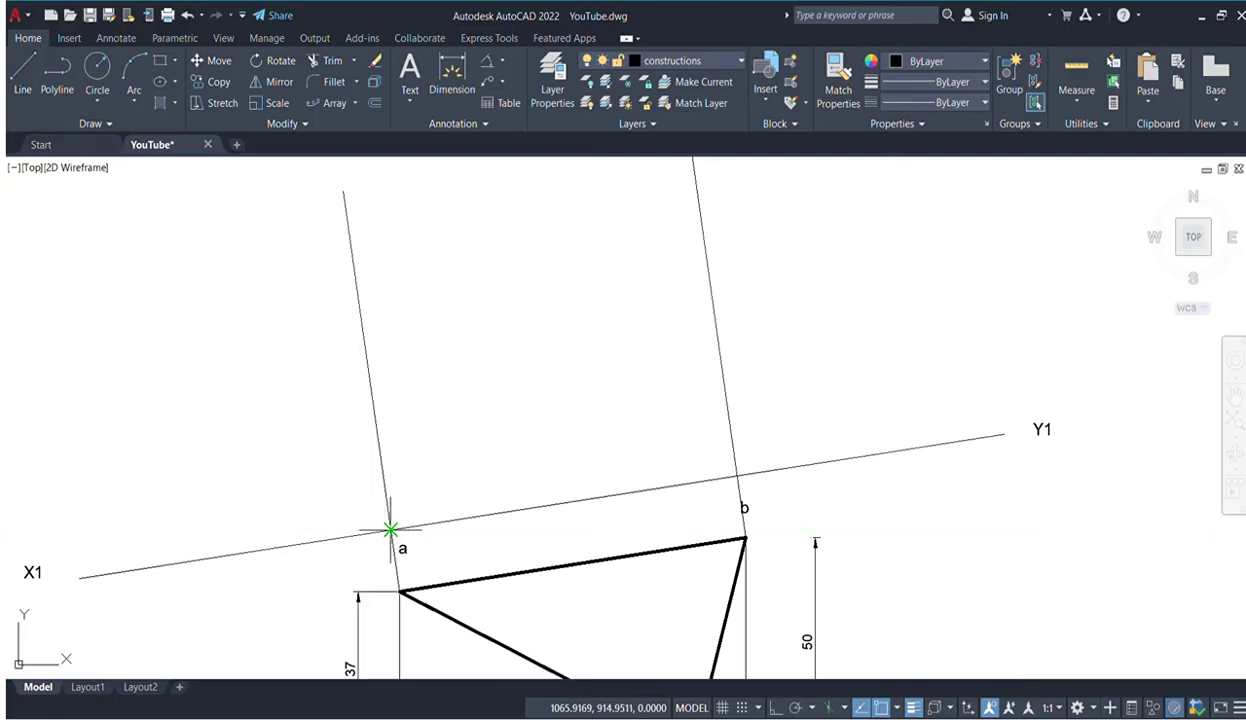
key(F8)
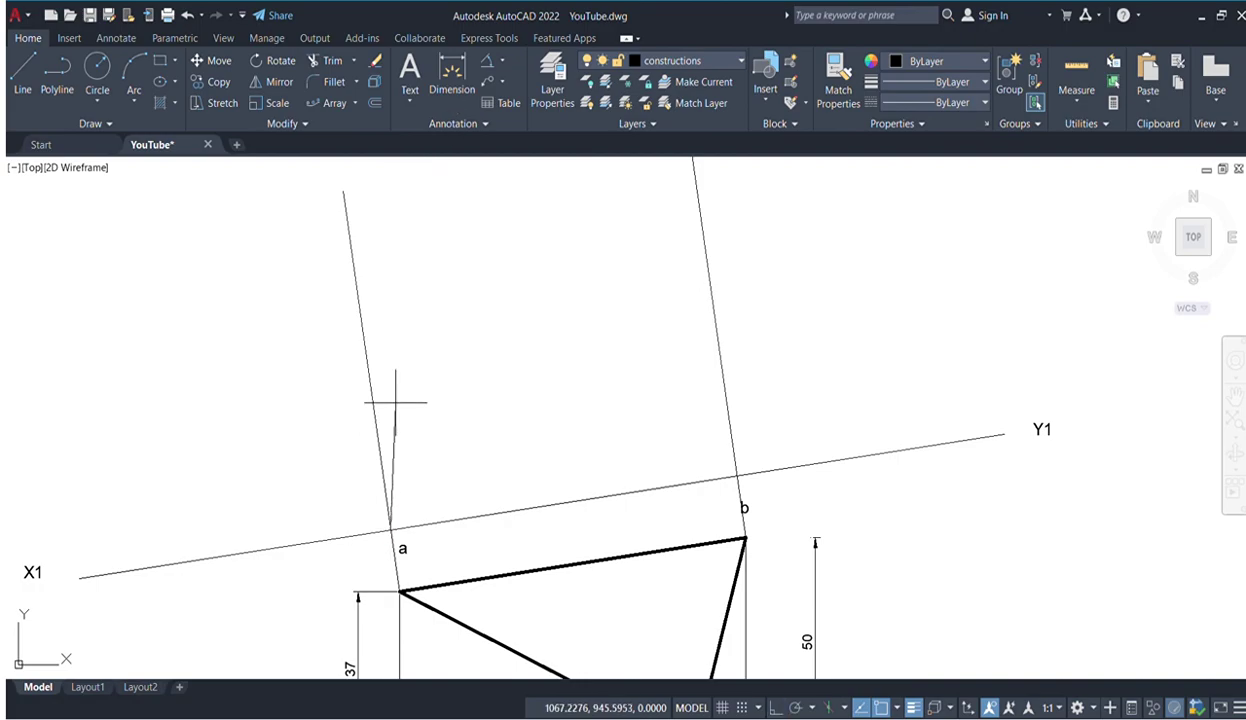
- Mark the far end of the 50-unit line on a's projector with a short outward tick line
click(22, 72)
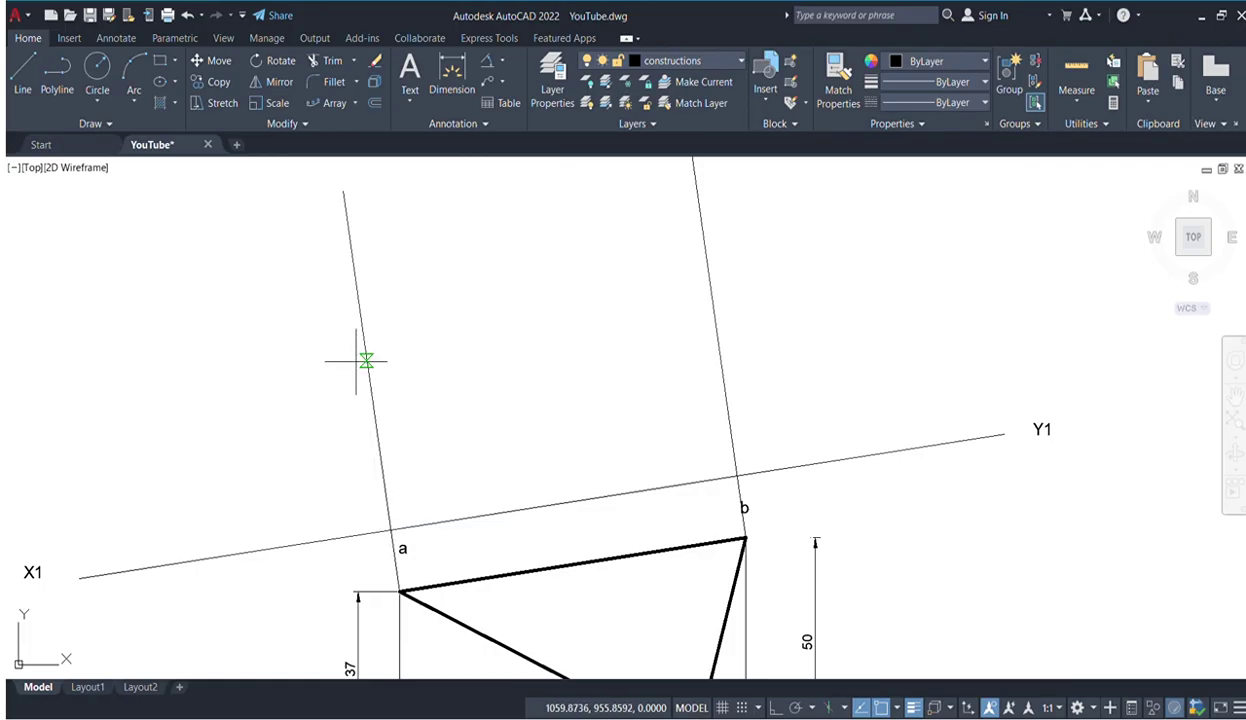
click(362, 325)
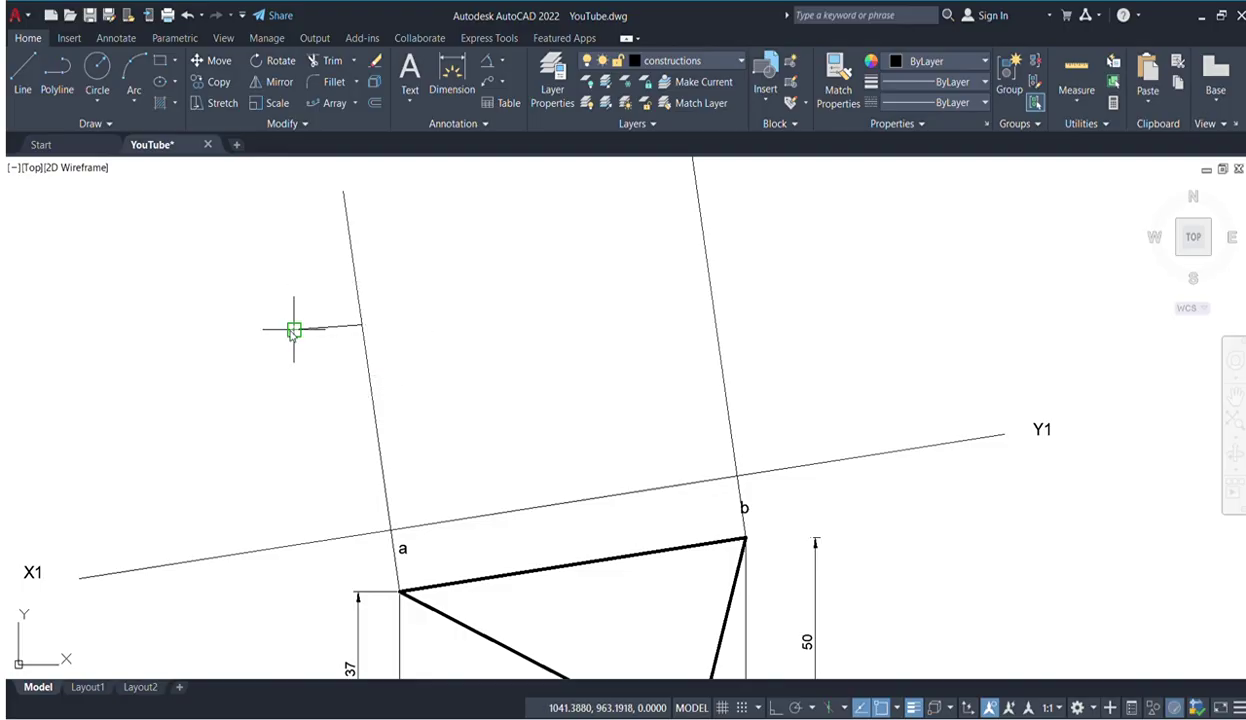
click(294, 329)
key(Escape)
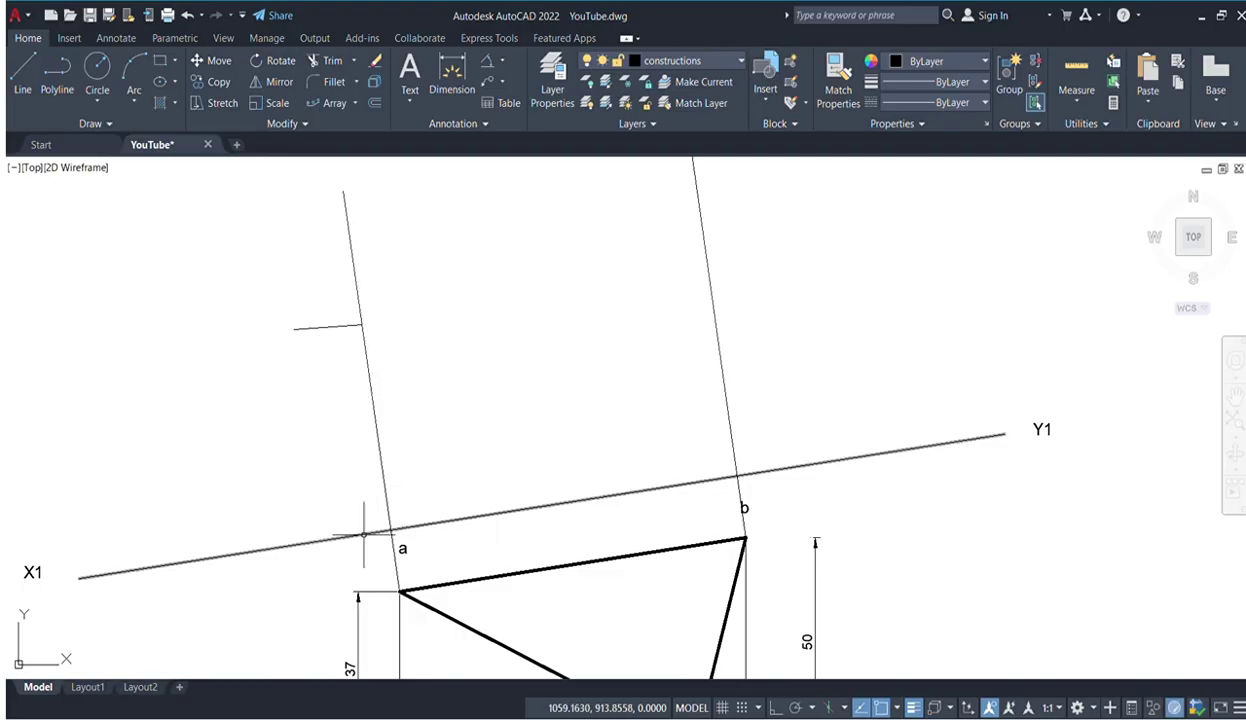
- Draw a line 37 units long from the intersection of X1Y1 with b's projector, running along the projector away from the triangle
scroll(638, 448, down, 2)
middle_drag(638, 545, 451, 364)
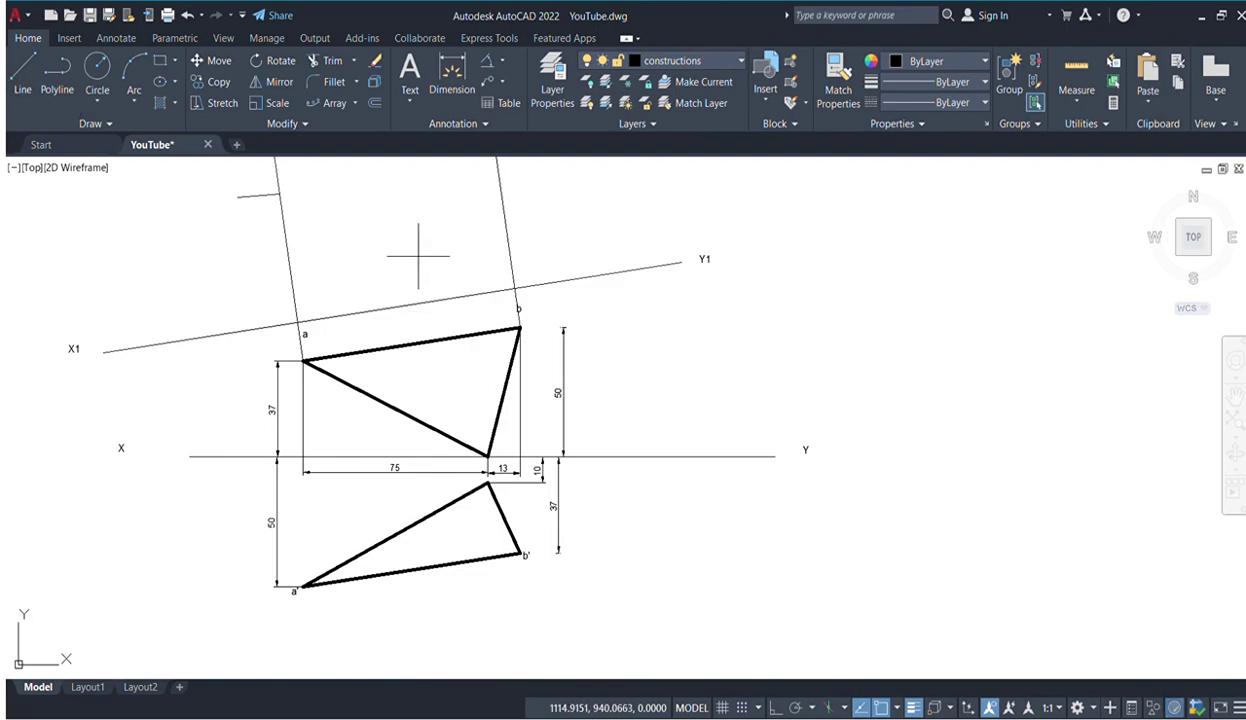
middle_drag(417, 256, 419, 358)
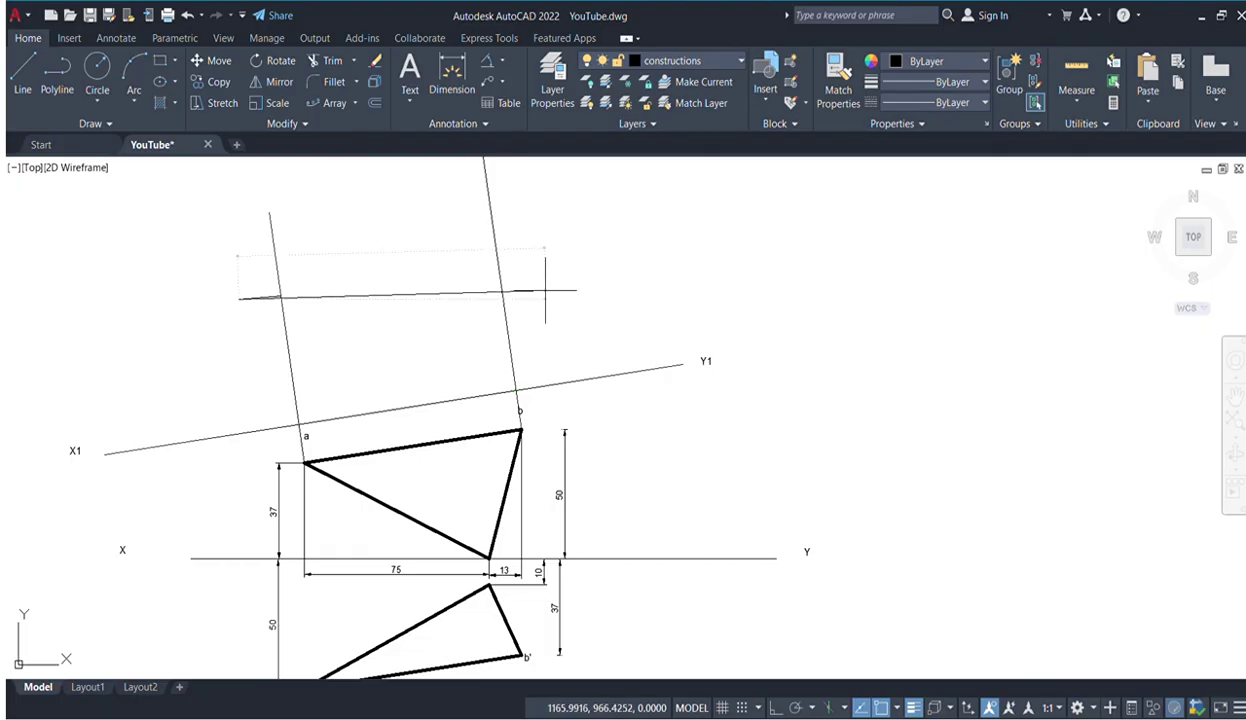
key(Escape)
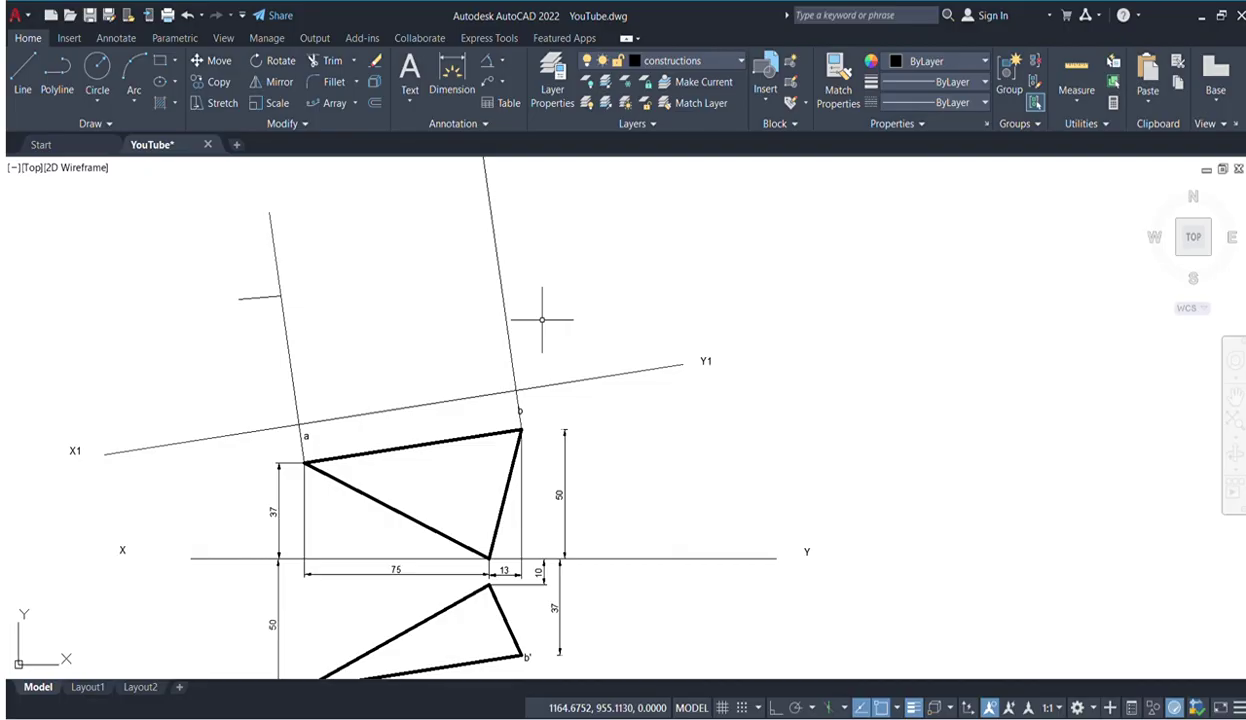
click(22, 75)
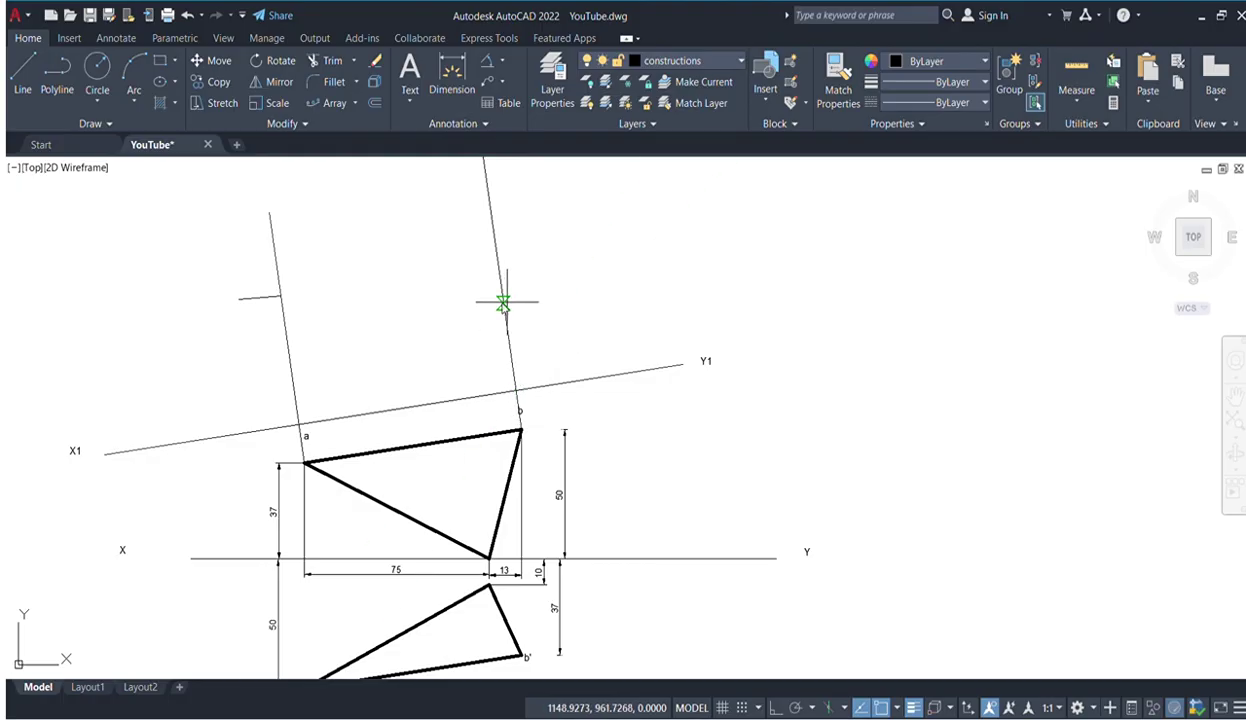
click(560, 296)
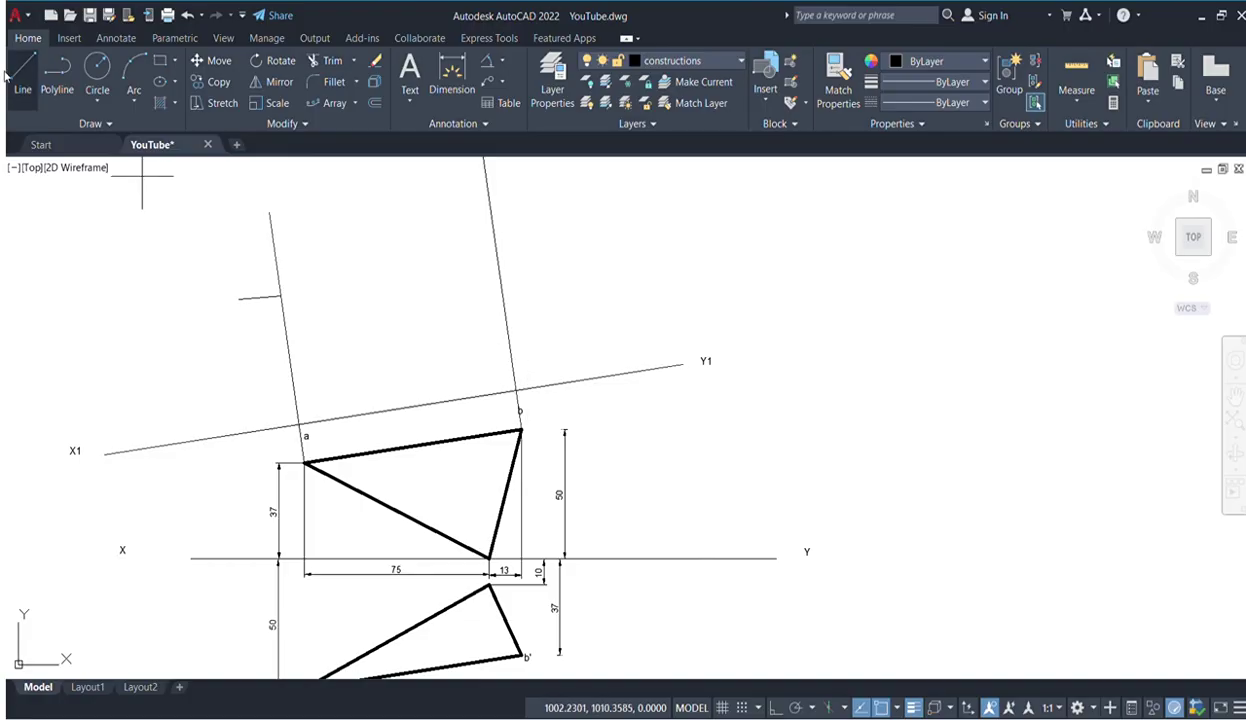
- Mark the far end of the 37-unit line on b's projector with a short outward tick line
click(22, 75)
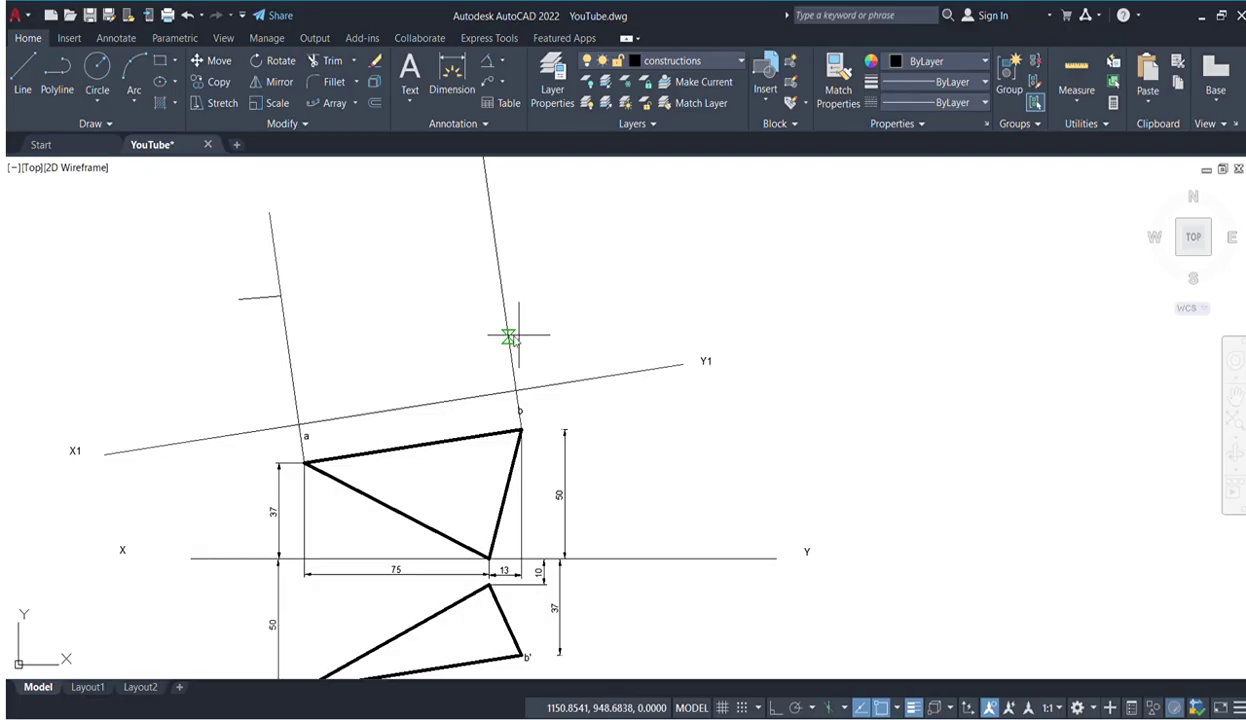
click(563, 311)
key(Return)
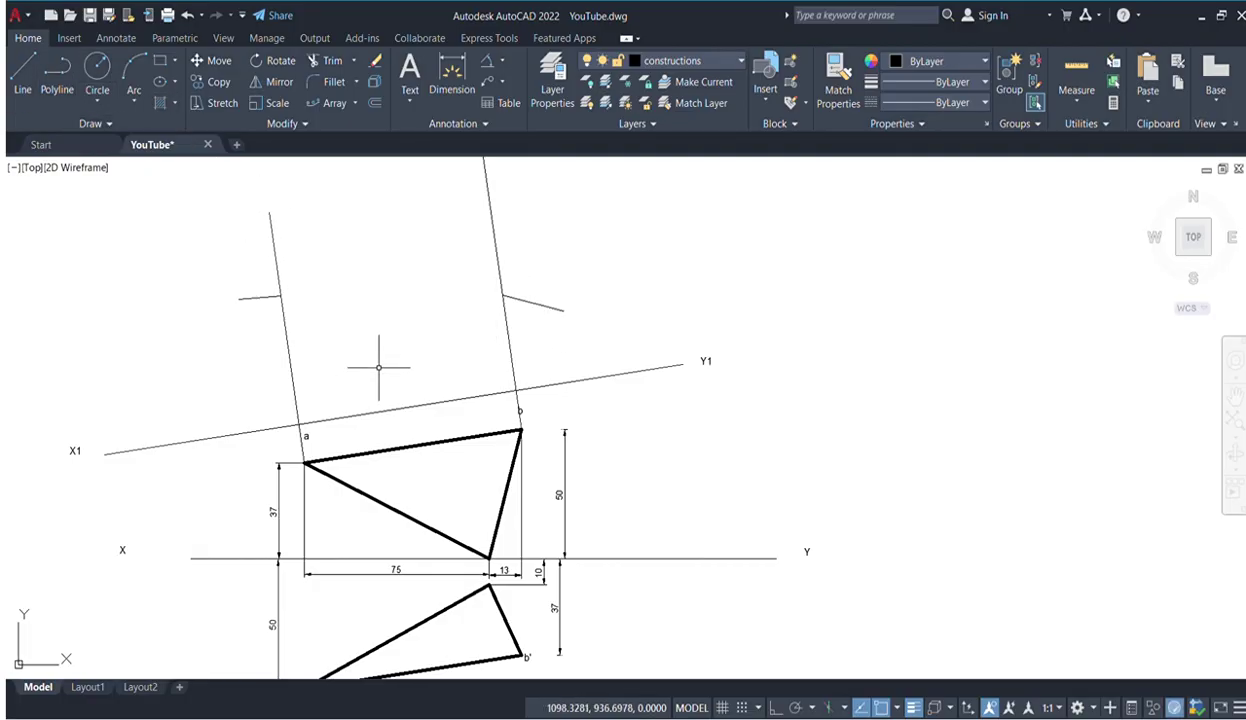
- Make object the current layer and draw a line joining the marked points on the projectors of a and b
scroll(292, 314, up, 2)
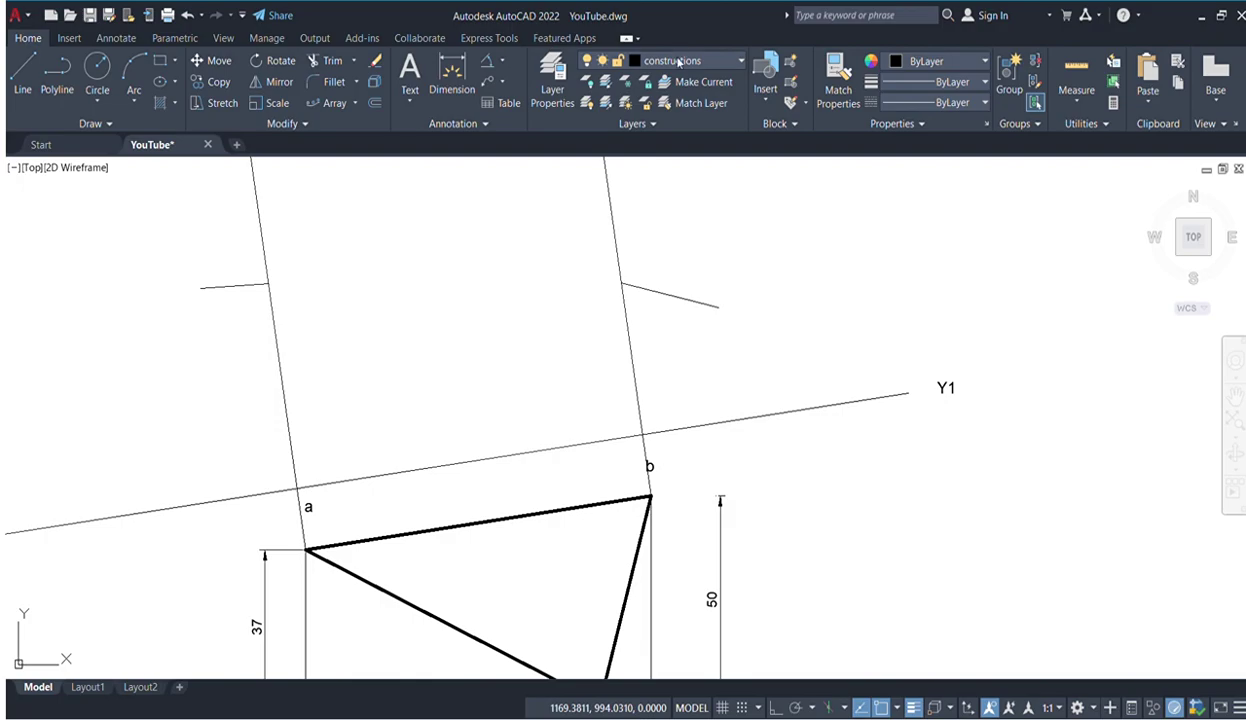
click(668, 216)
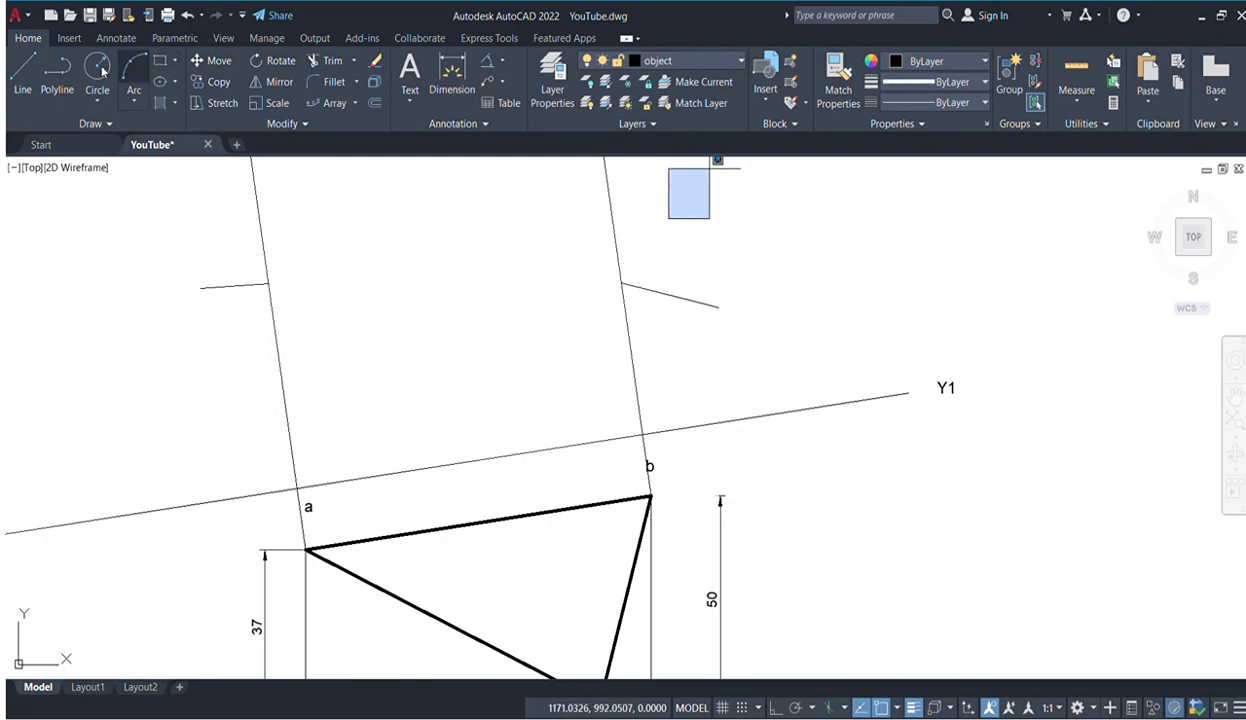
key(Escape)
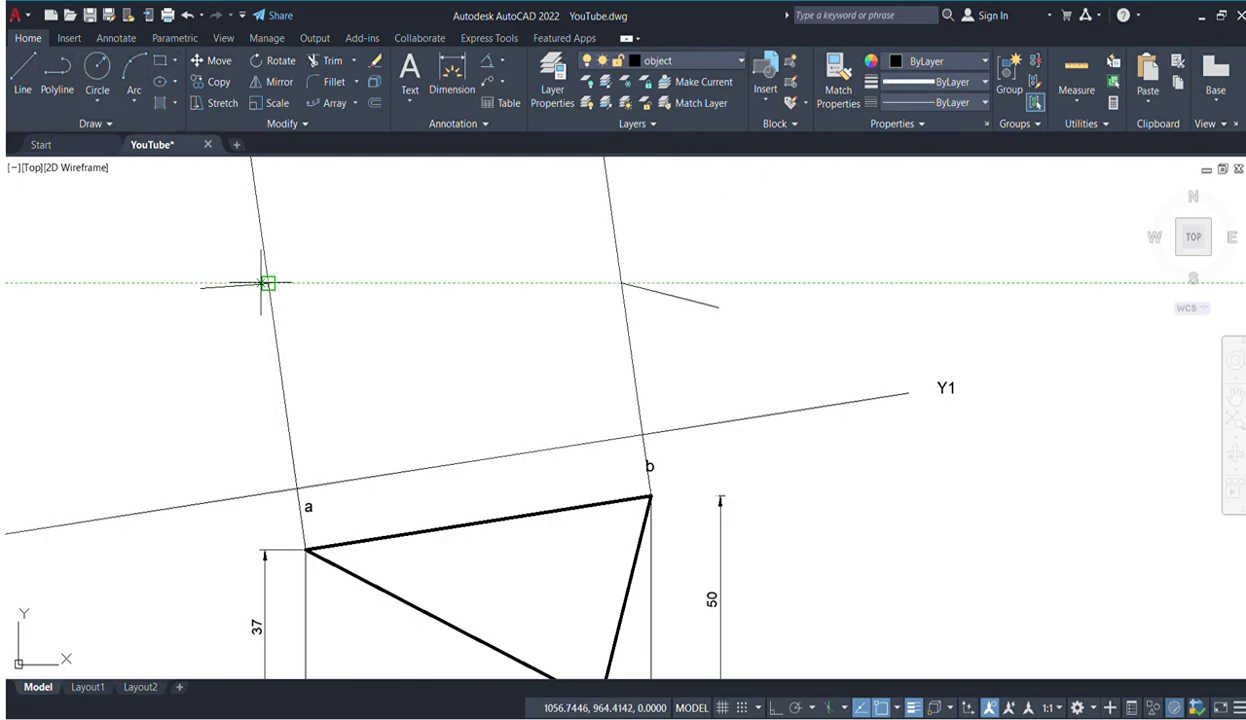
click(268, 284)
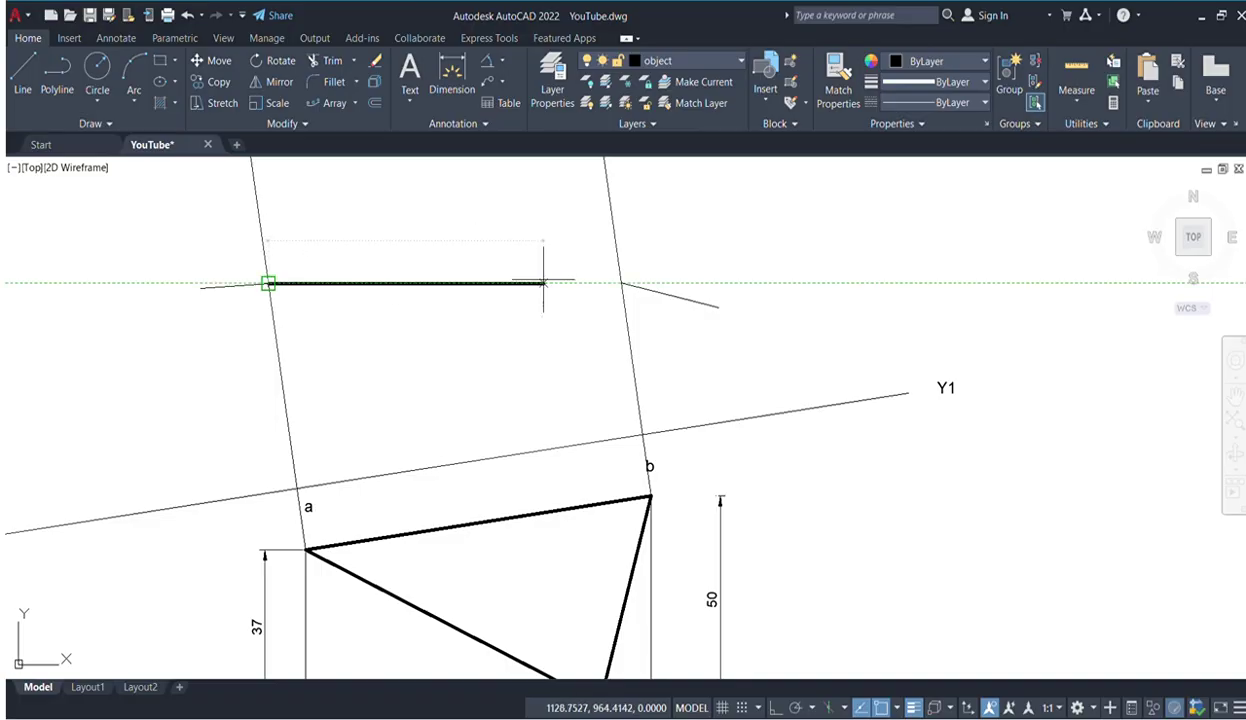
click(621, 284)
key(Escape)
- Erase the two short tick lines outside the projectors of a and b
click(670, 296)
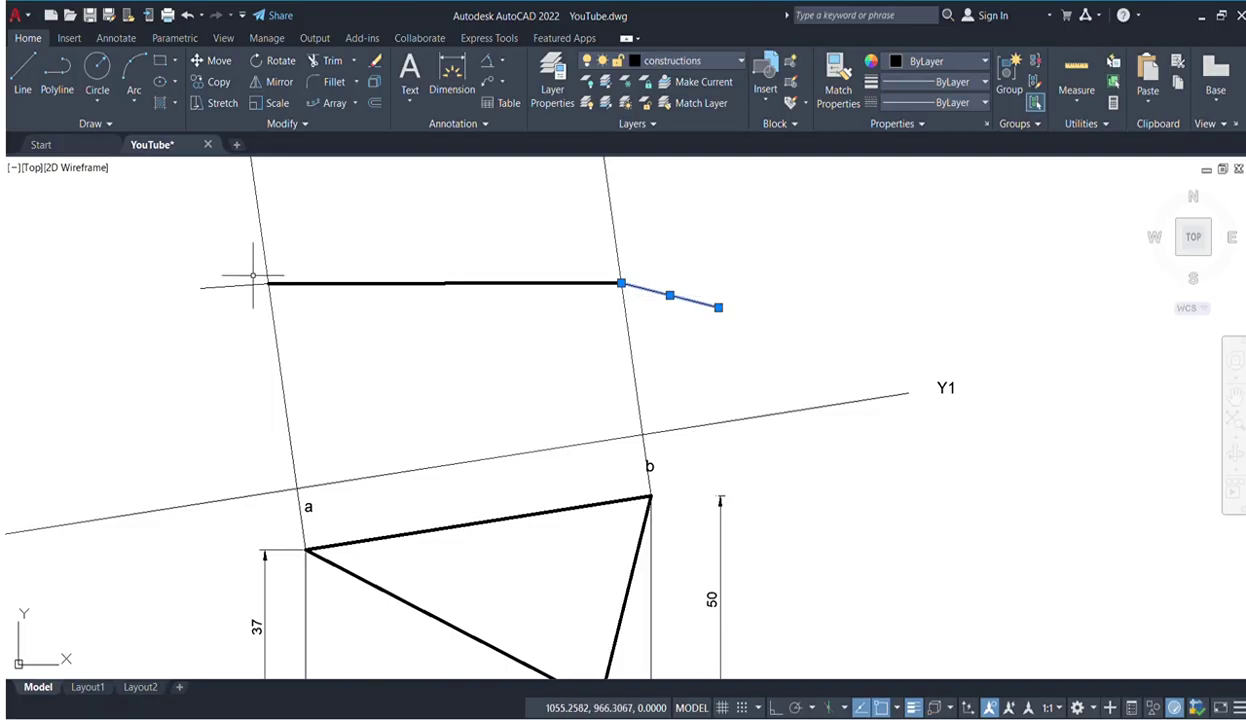
click(231, 284)
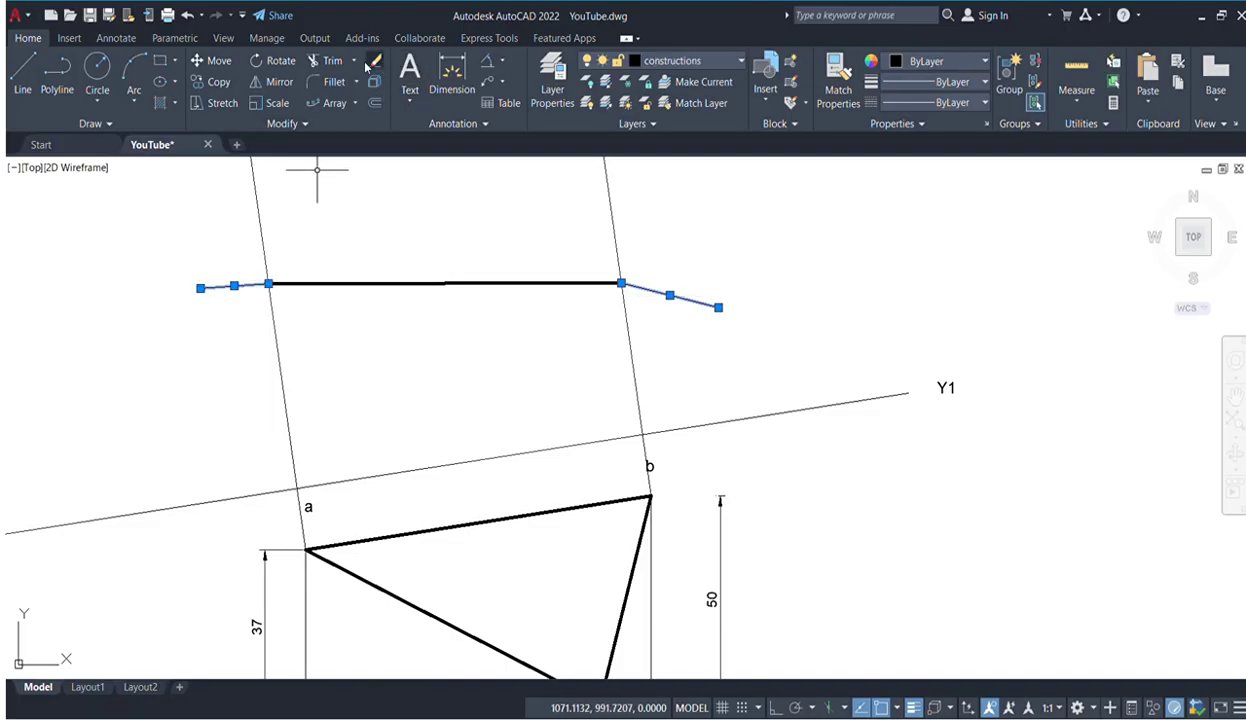
key(Delete)
- Label the end of the new auxiliary-view line on a's projector as a1
scroll(398, 297, down, 2)
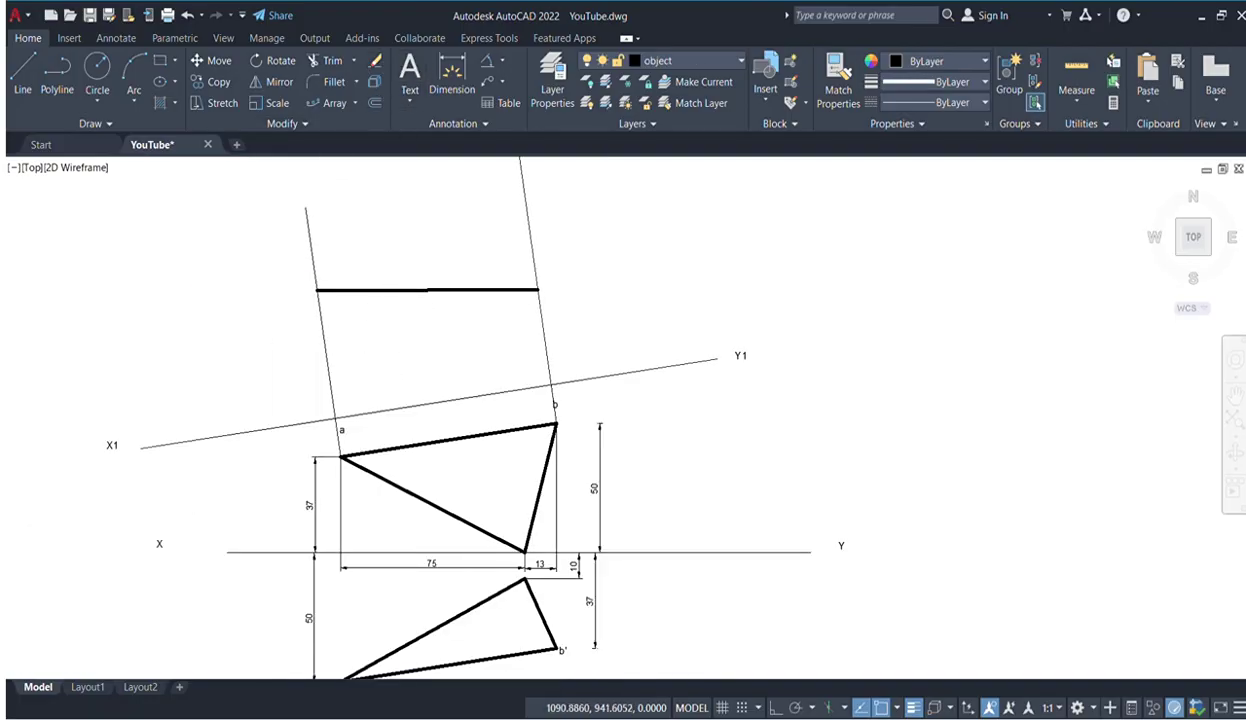
scroll(403, 342, down, 2)
scroll(445, 398, up, 4)
middle_drag(369, 329, 426, 436)
click(410, 72)
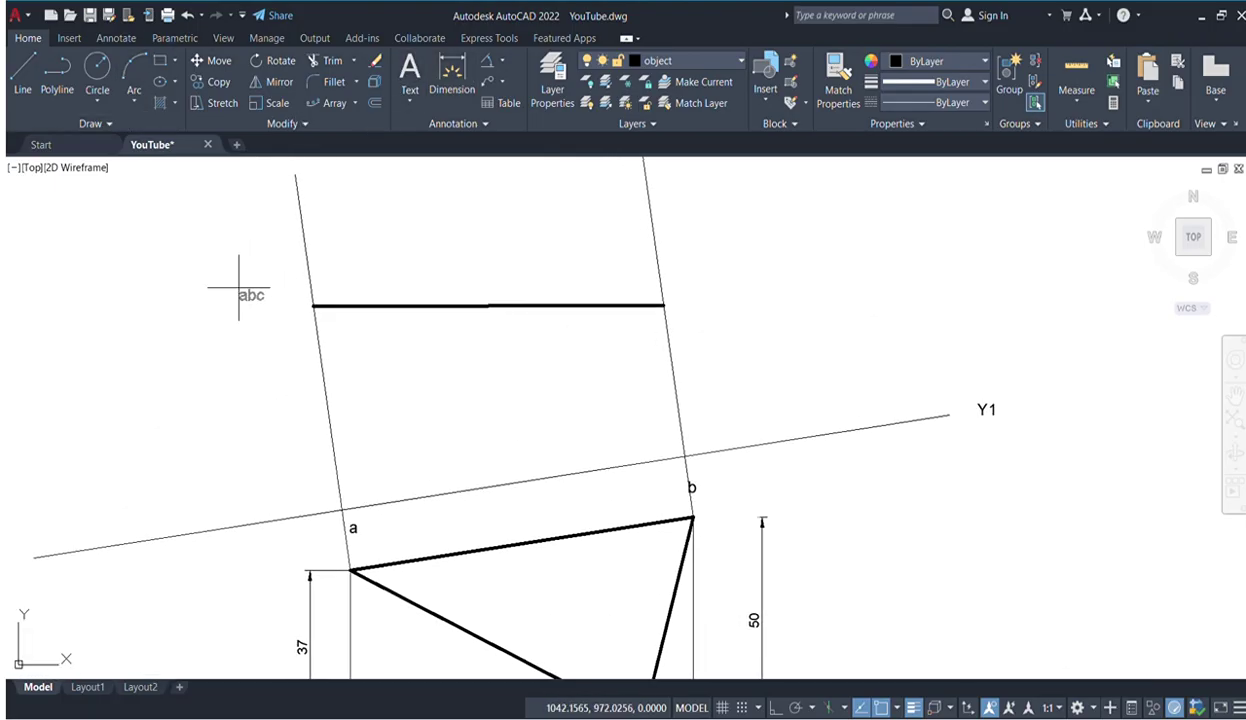
click(284, 316)
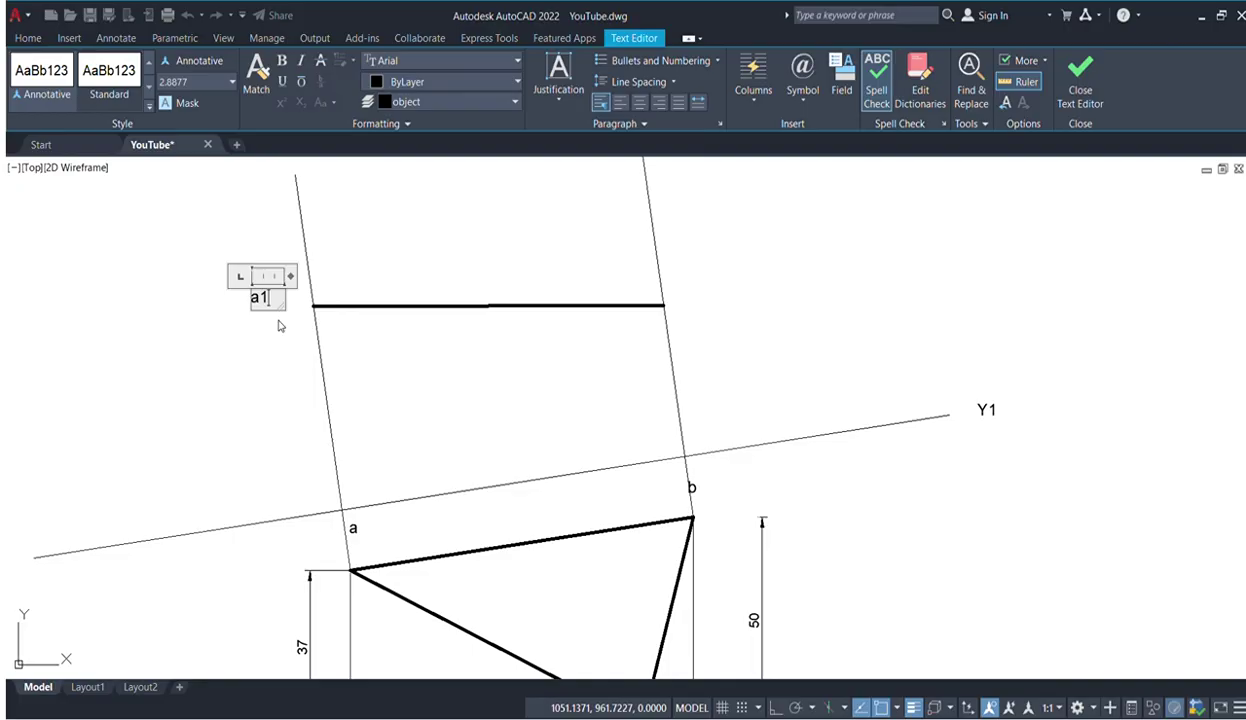
click(715, 277)
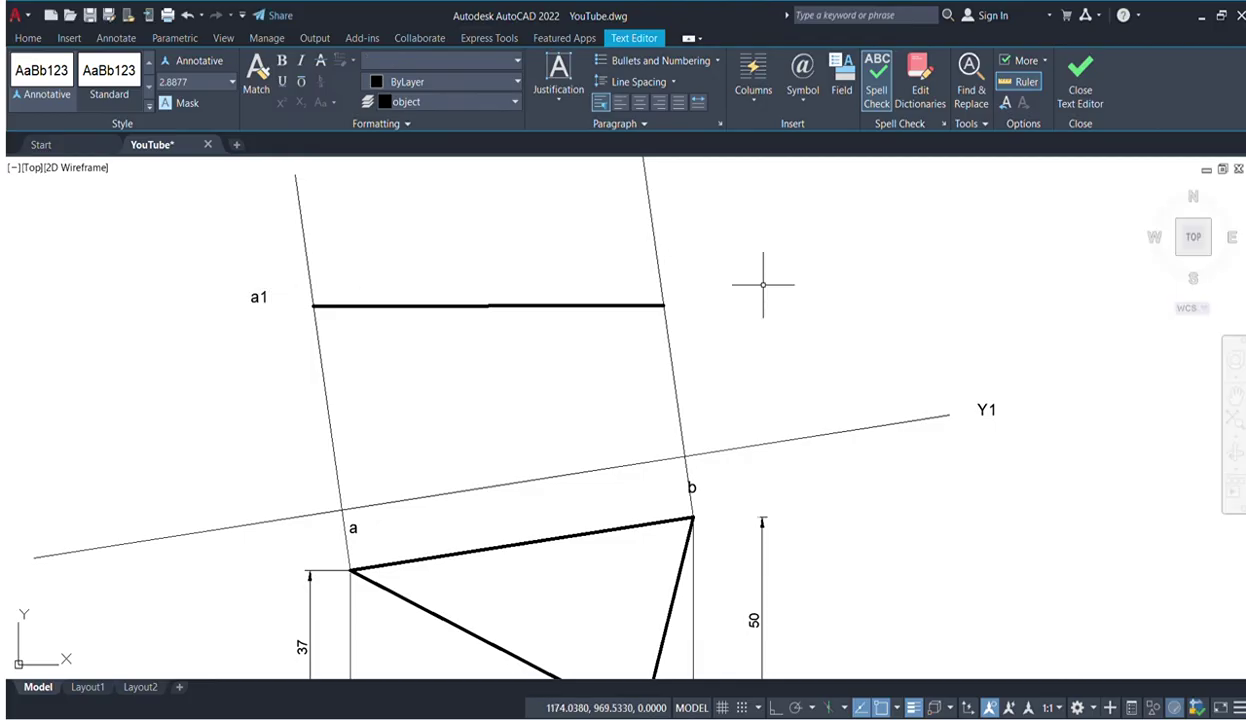
- Label the line's other end, on b's projector, as b1
key(space)
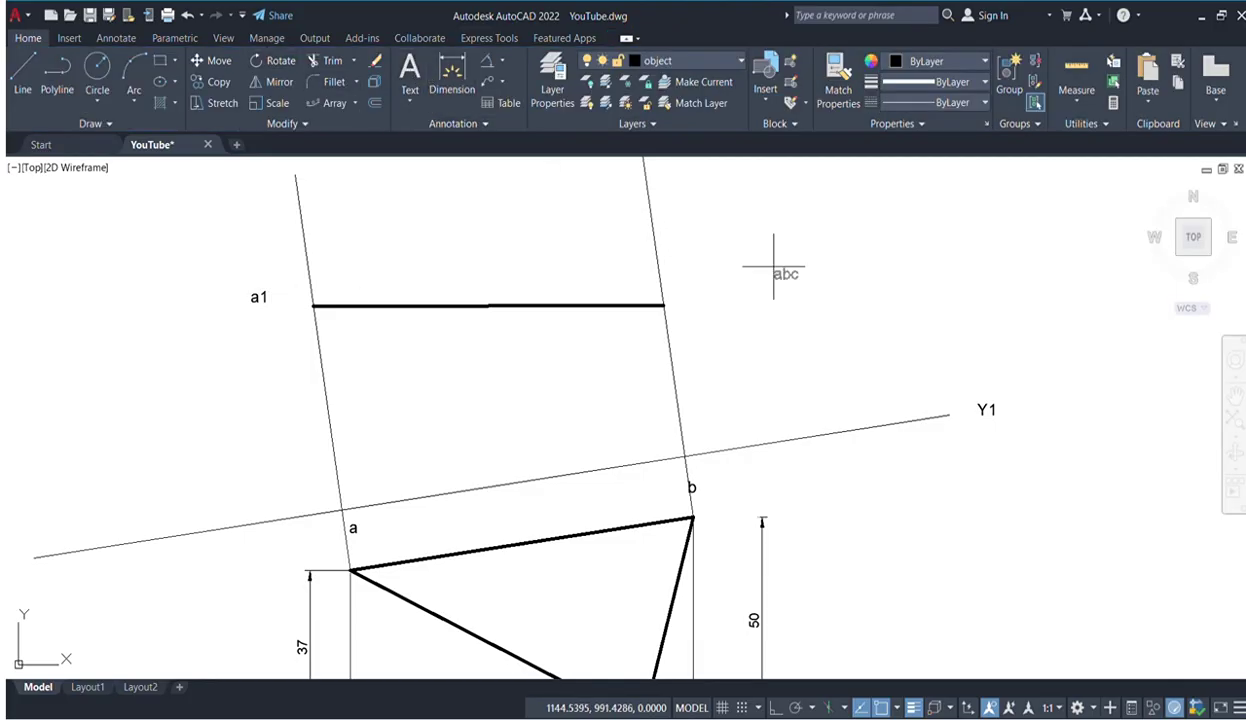
click(681, 281)
click(715, 283)
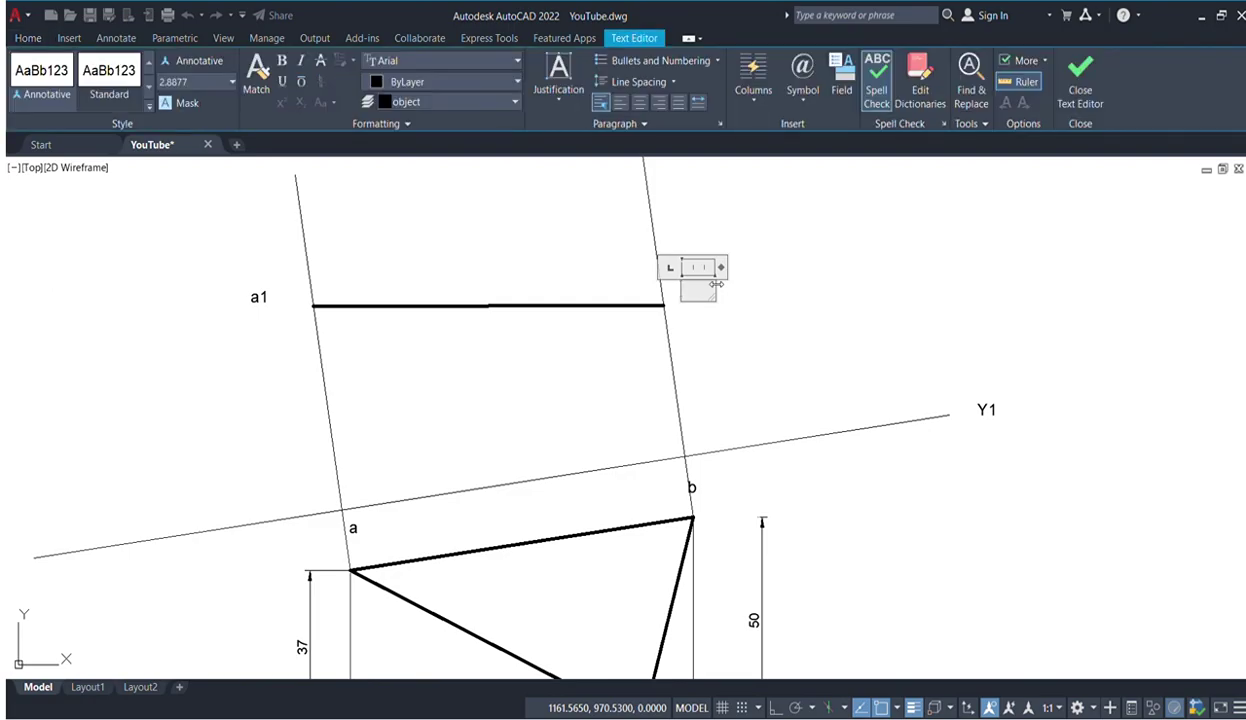
click(781, 307)
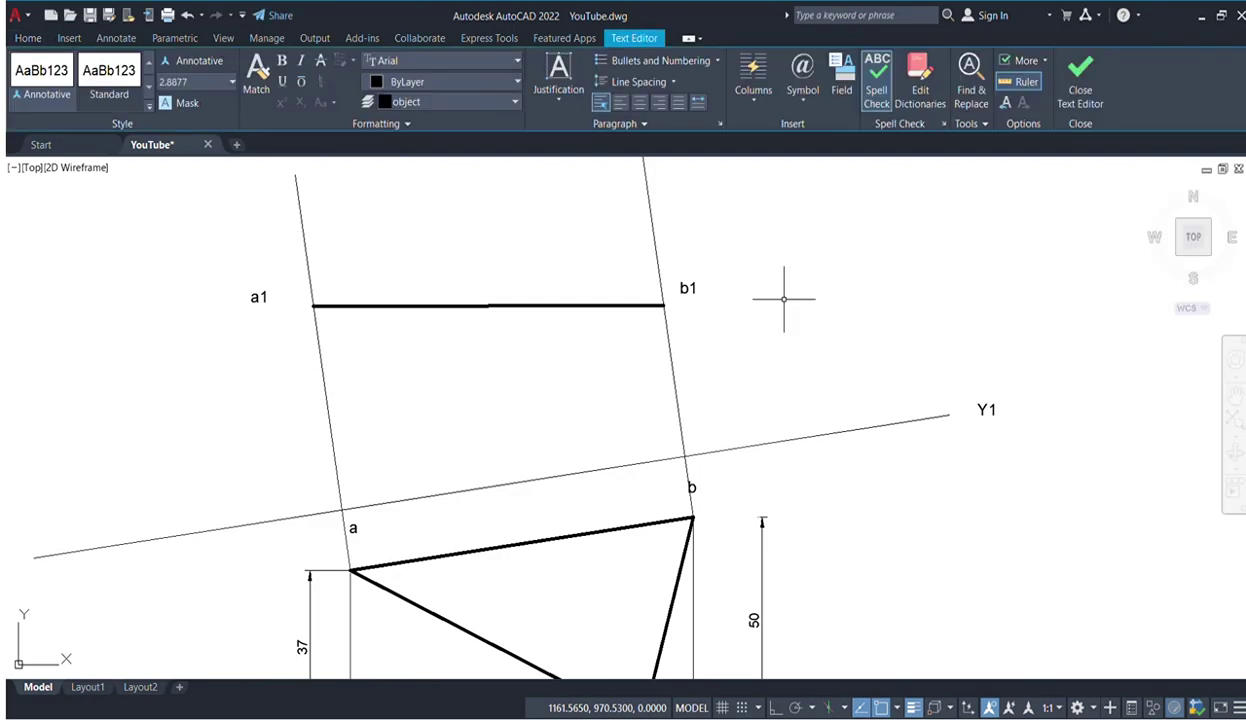
- Offset side bc of the upper triangle outward, away from a, to create a second auxiliary reference line
scroll(590, 370, down, 2)
middle_drag(590, 370, 603, 268)
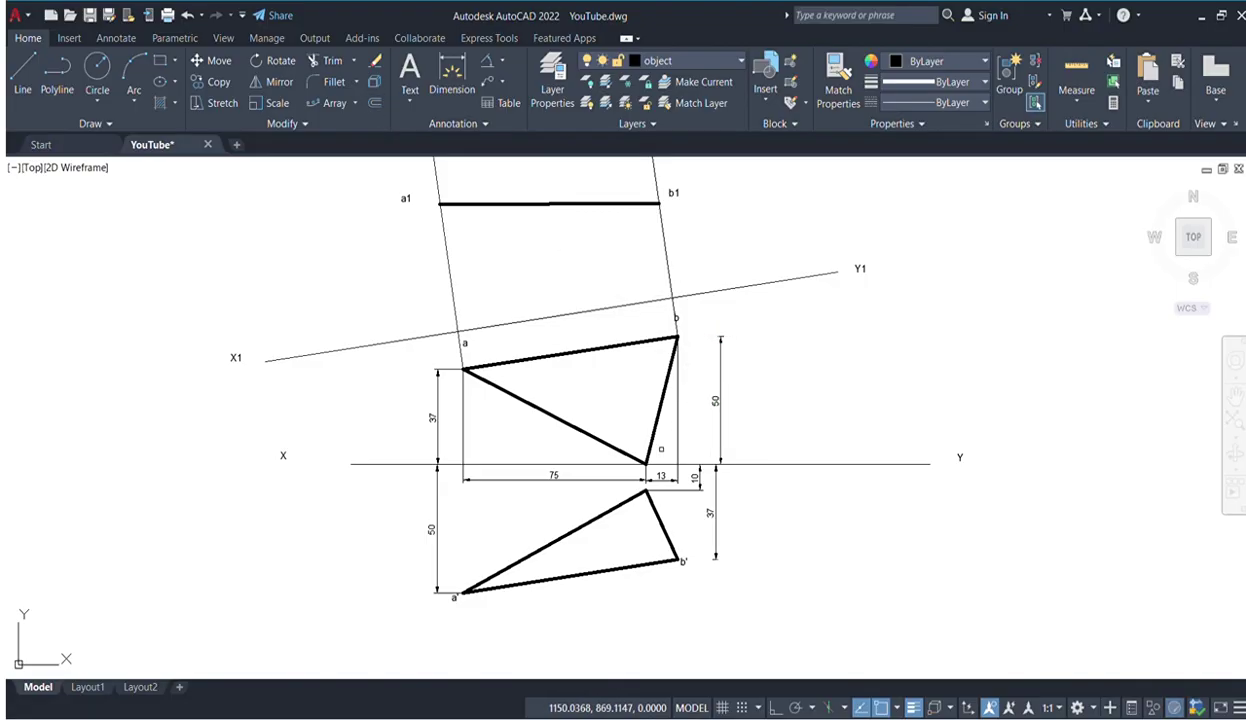
drag(651, 451, 680, 451)
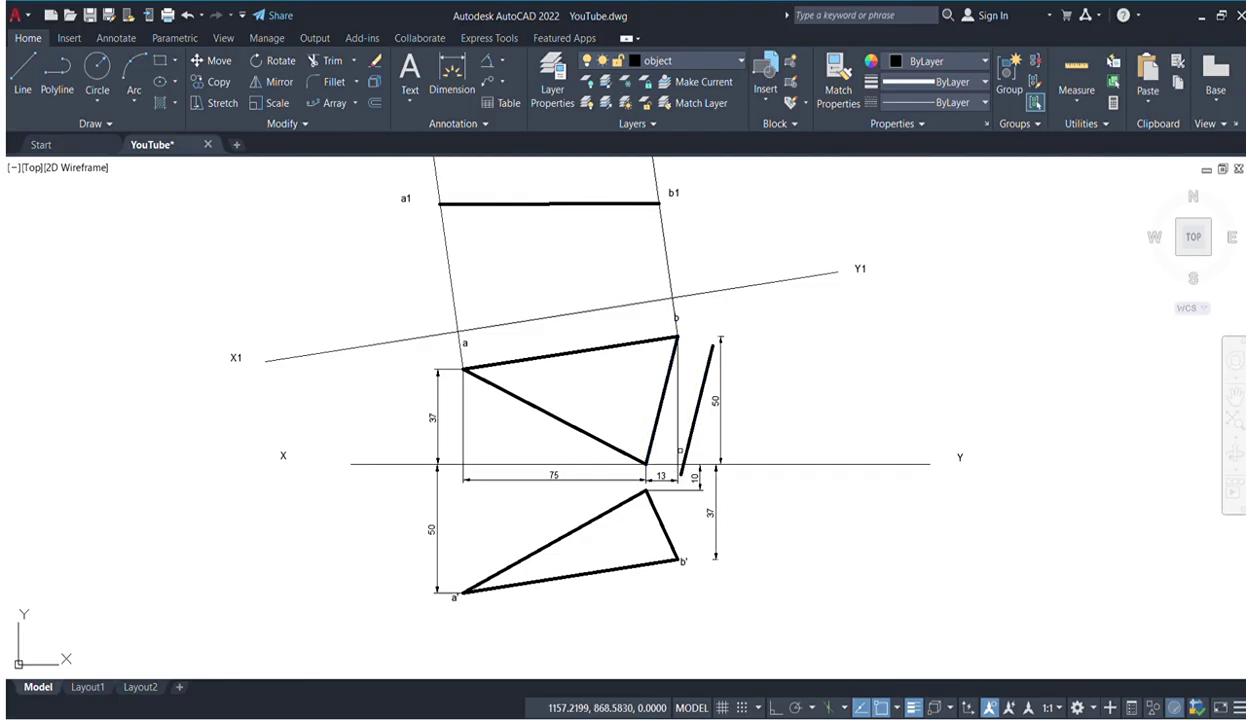
- Lengthen the offset line at both ends, past X1Y1 above and past the XY line below
click(699, 405)
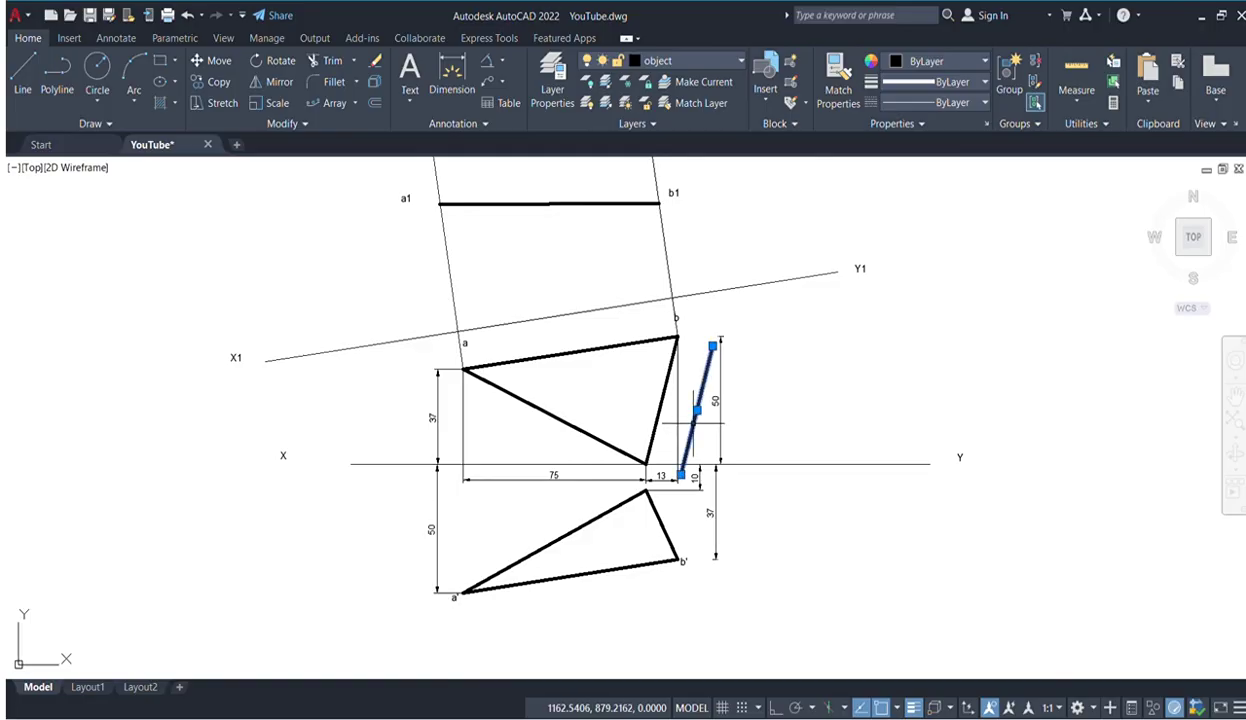
click(712, 346)
click(762, 284)
key(Escape)
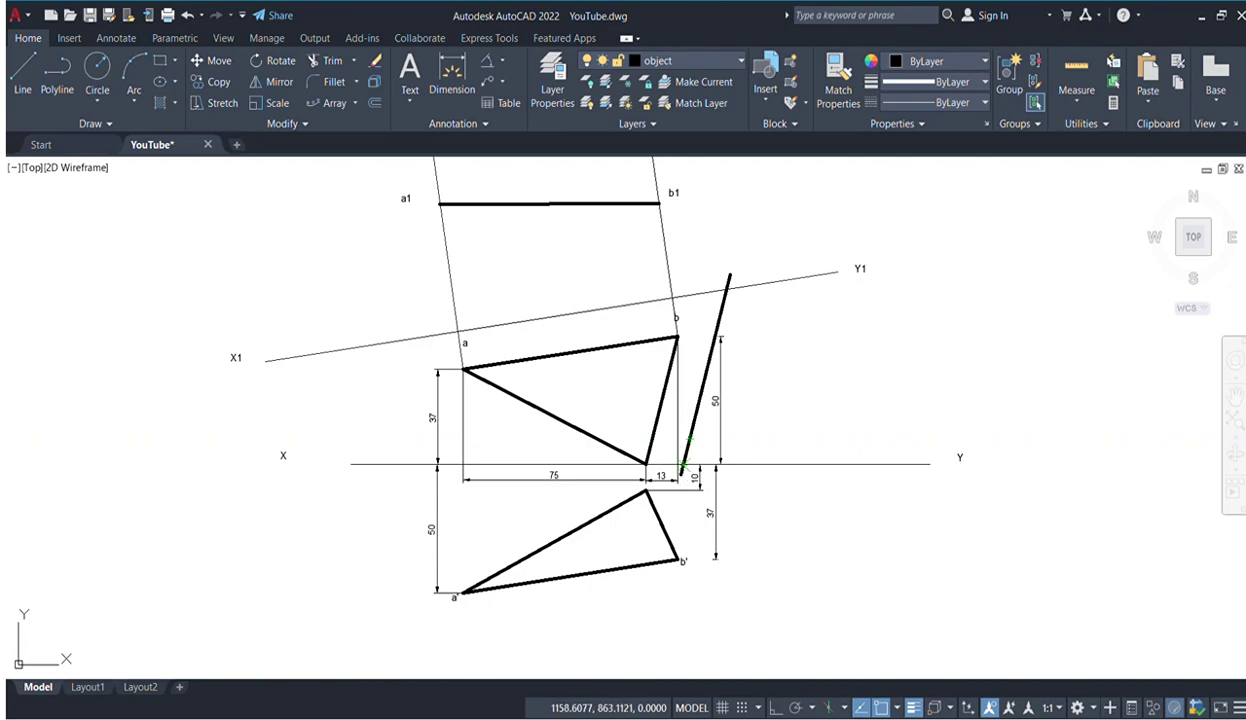
click(684, 464)
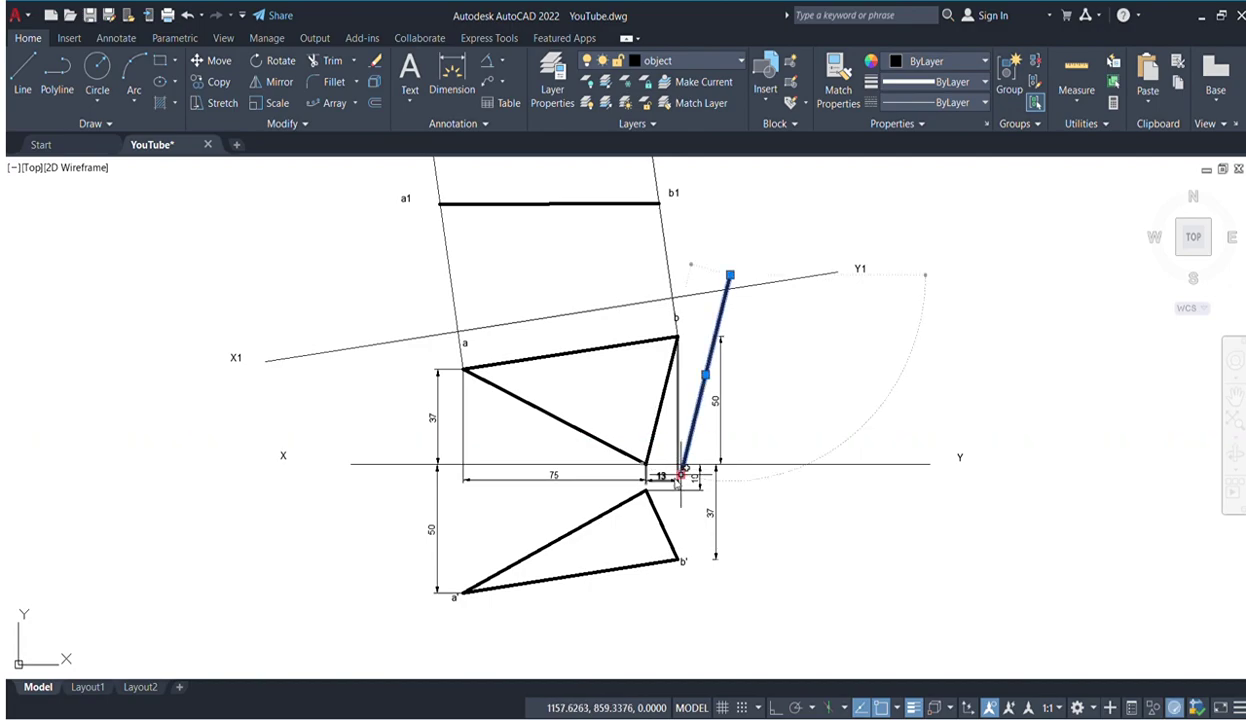
click(681, 475)
click(669, 524)
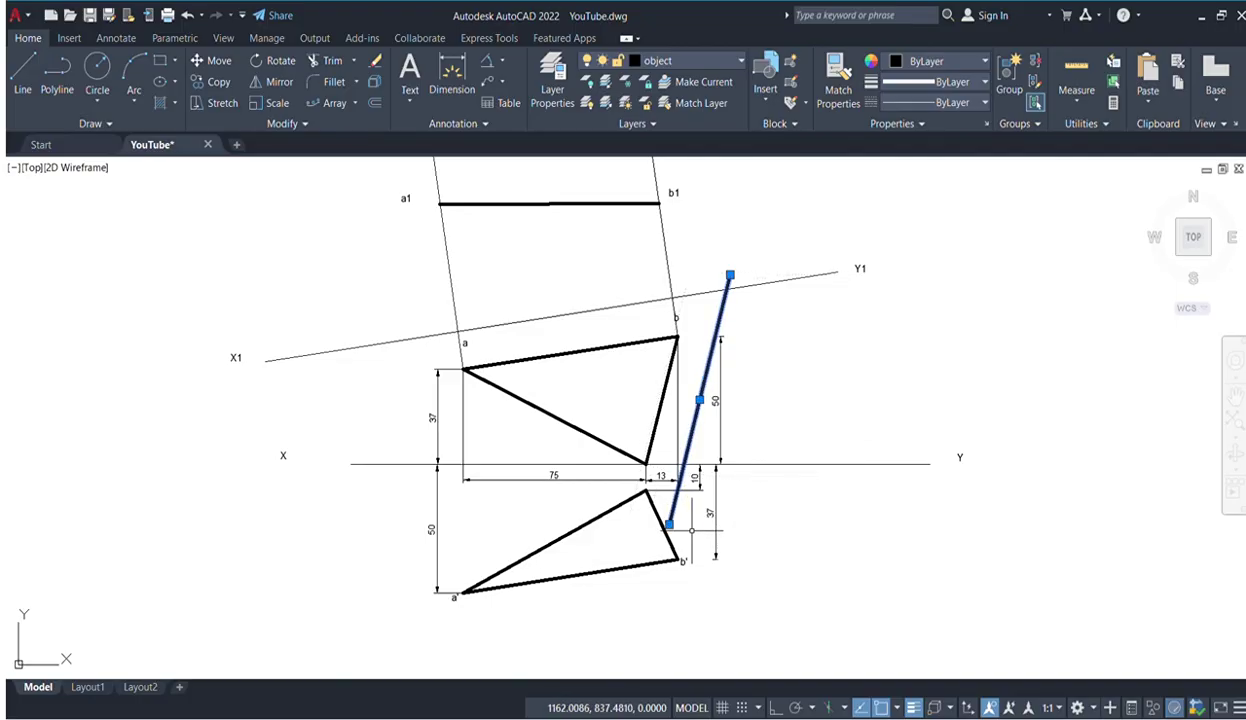
key(Escape)
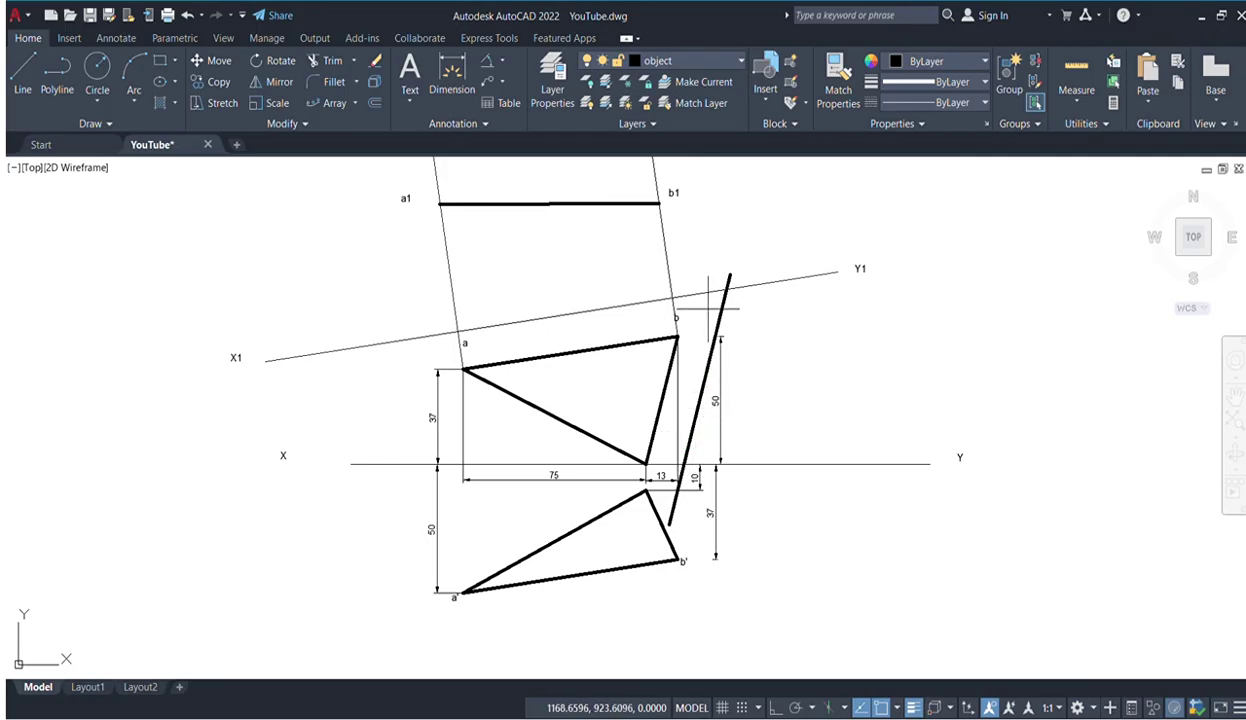
- Assign the lengthened offset line to the constructions layer and make constructions the current layer
click(723, 300)
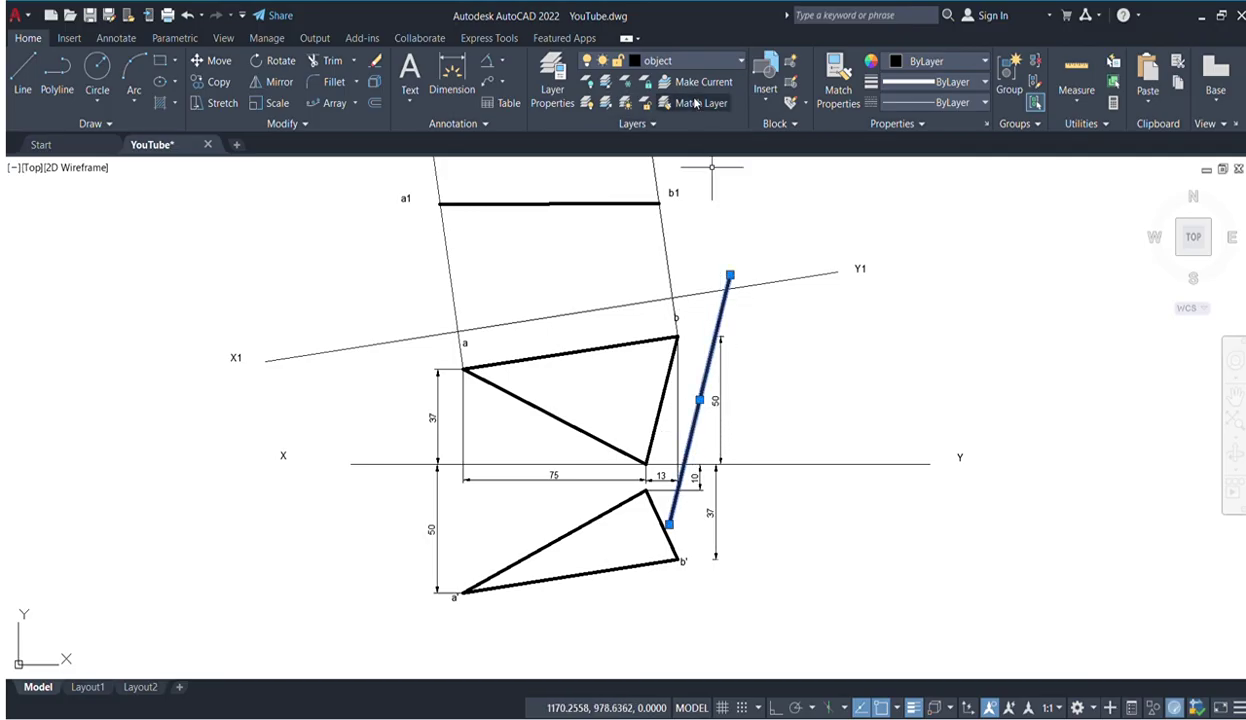
key(Escape)
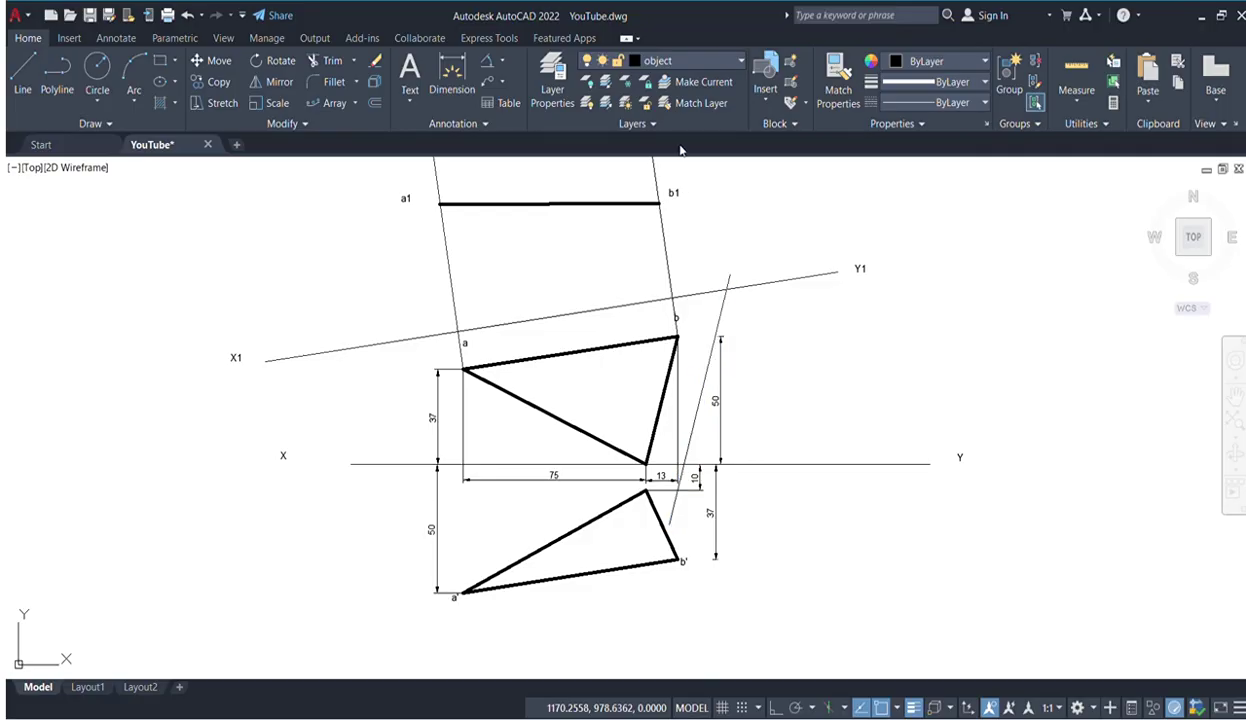
click(700, 395)
key(Escape)
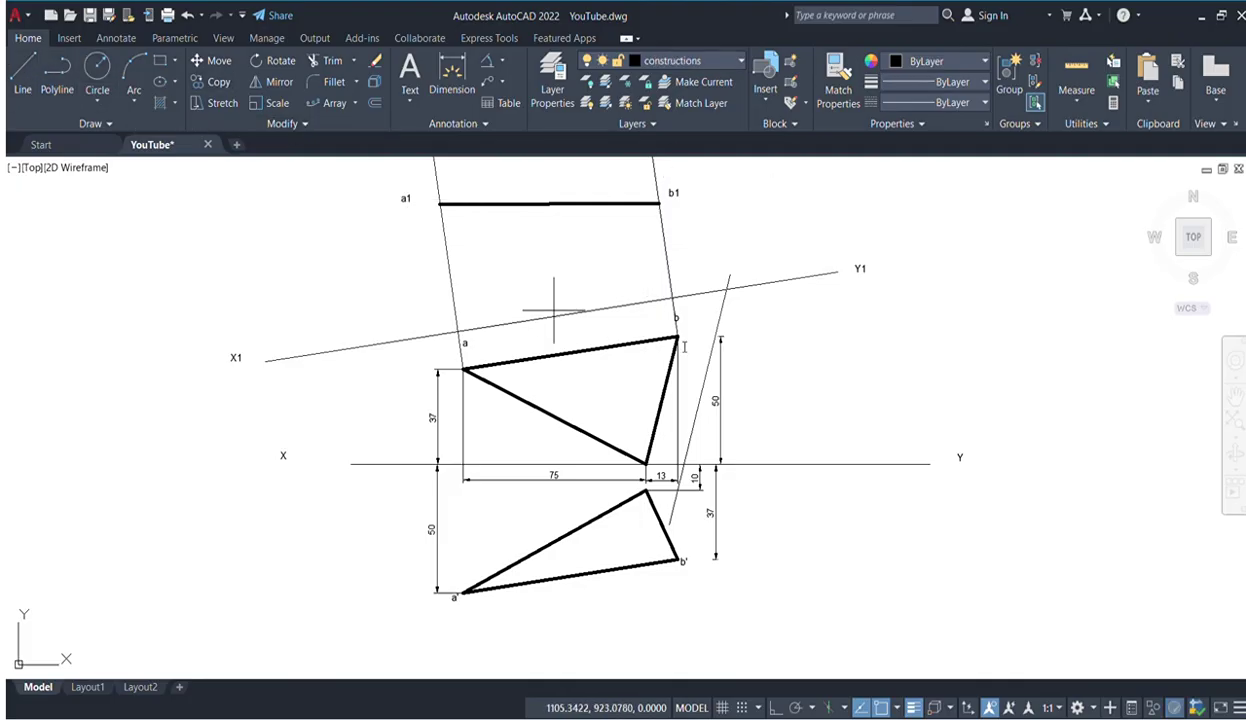
- Label the upper end of the new reference line as y2
scroll(695, 344, up, 6)
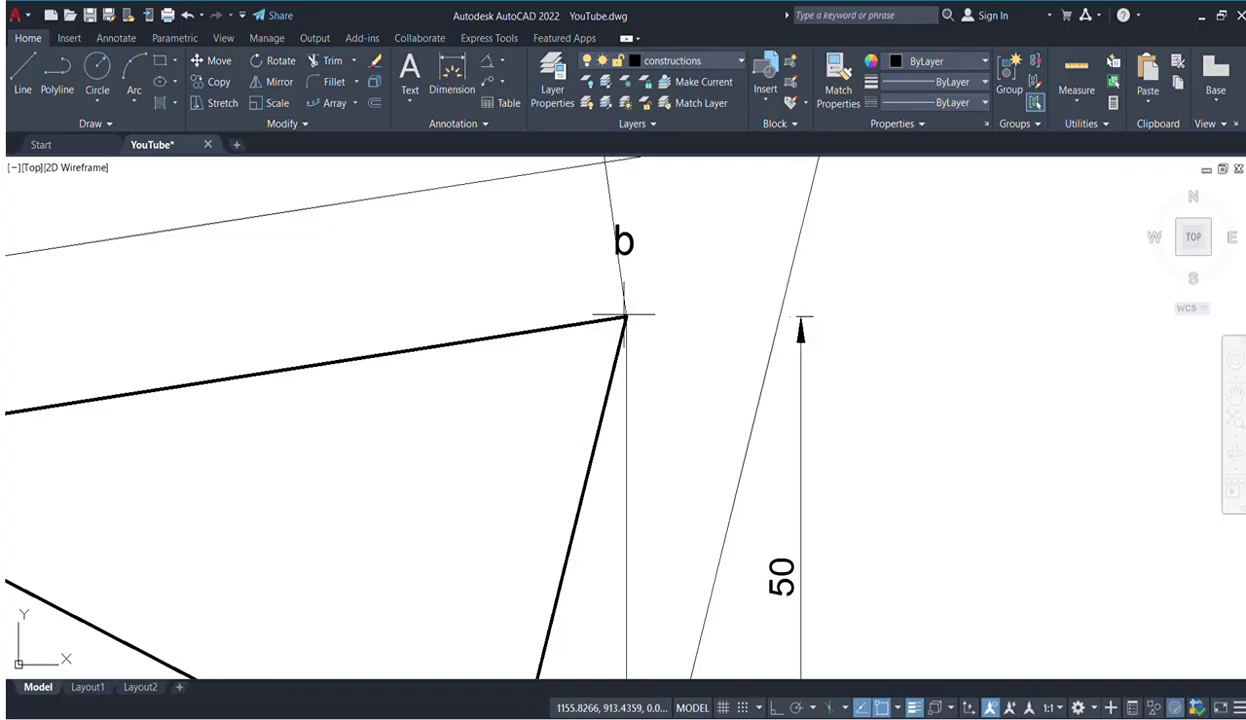
scroll(625, 319, down, 5)
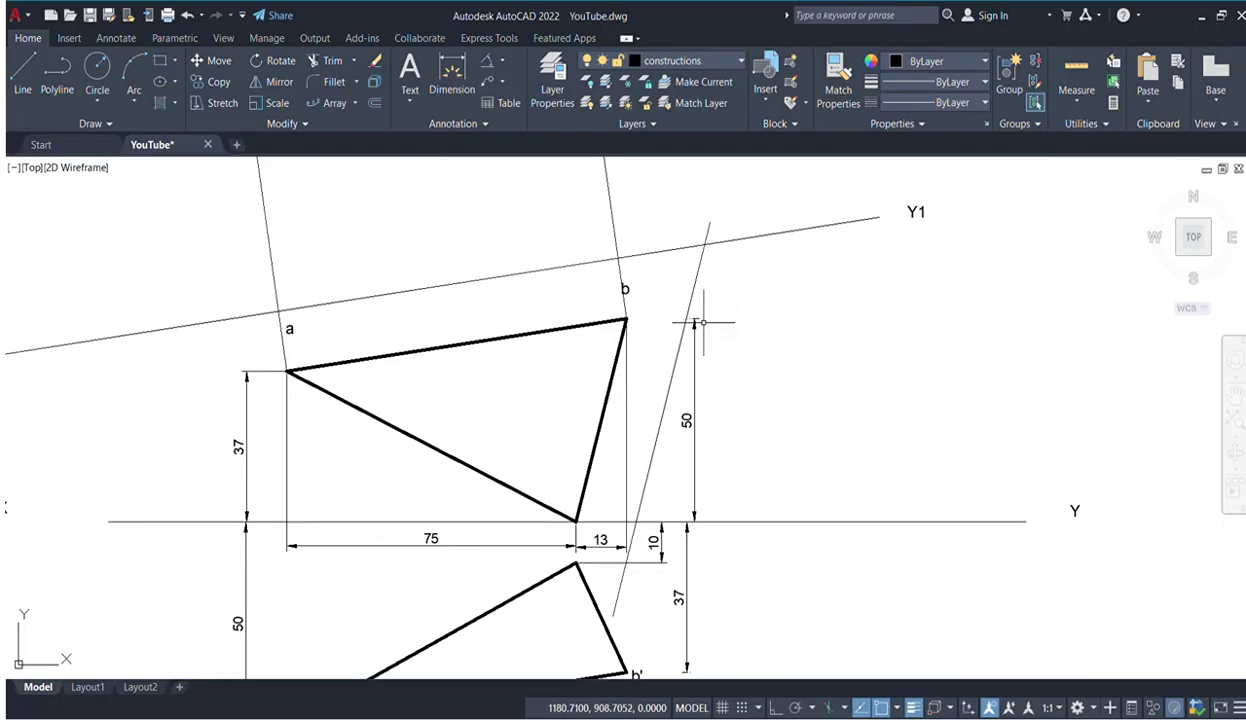
click(400, 72)
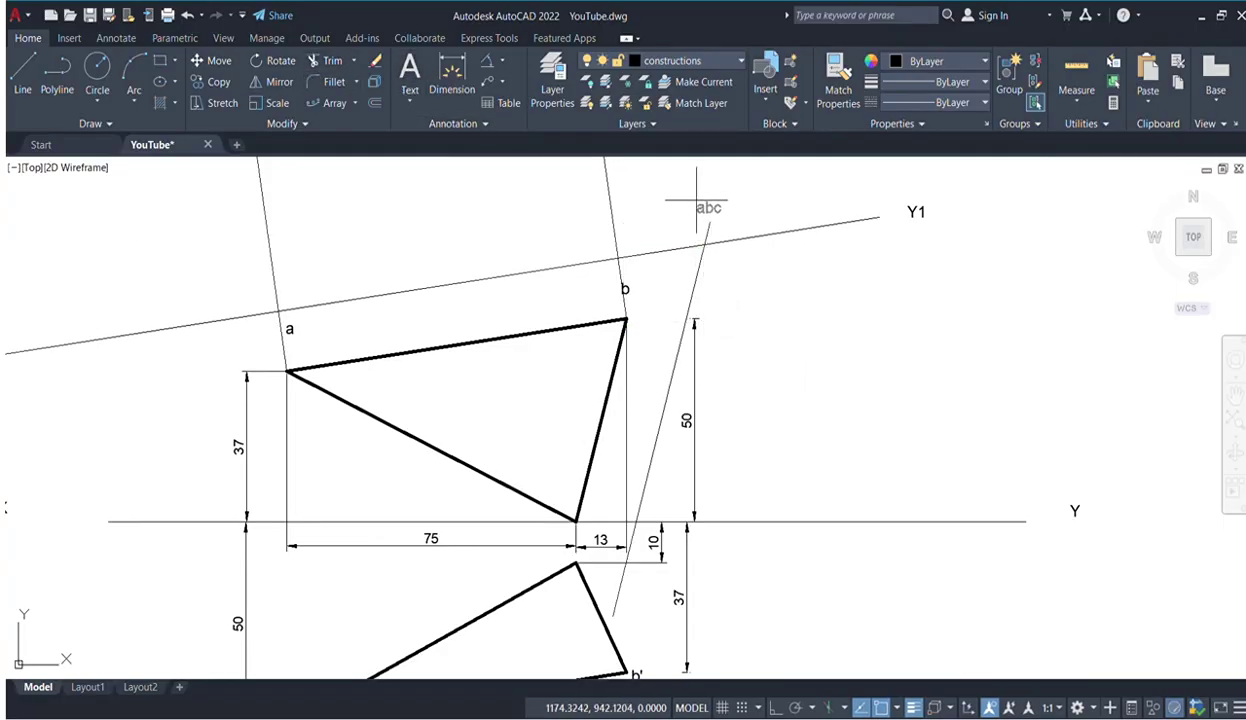
click(731, 216)
click(731, 224)
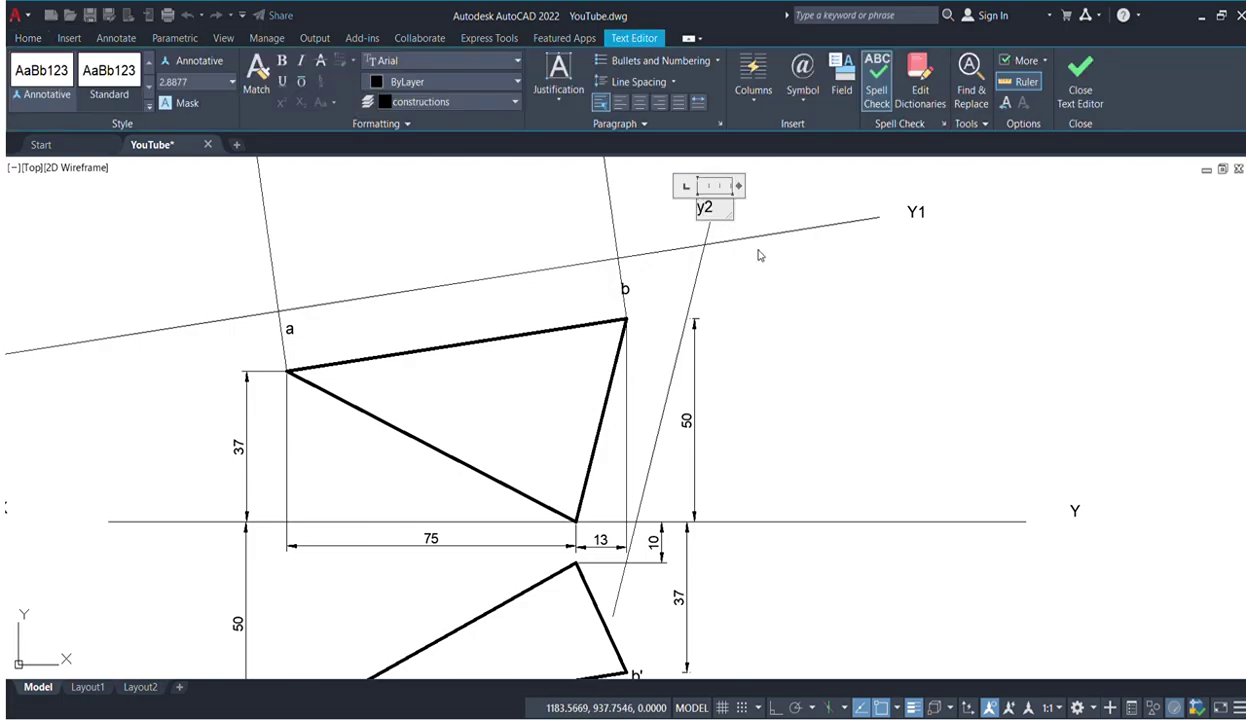
click(795, 283)
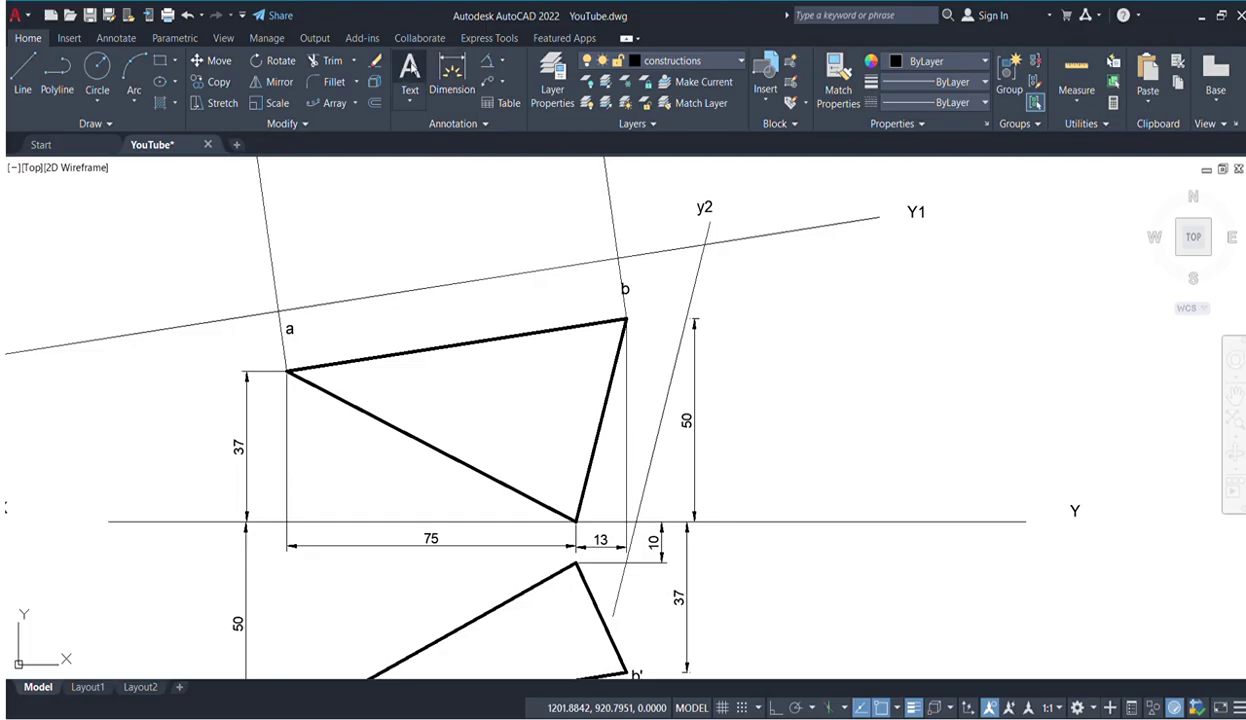
- Label the lower end of the new reference line as x2
middle_drag(685, 393, 753, 325)
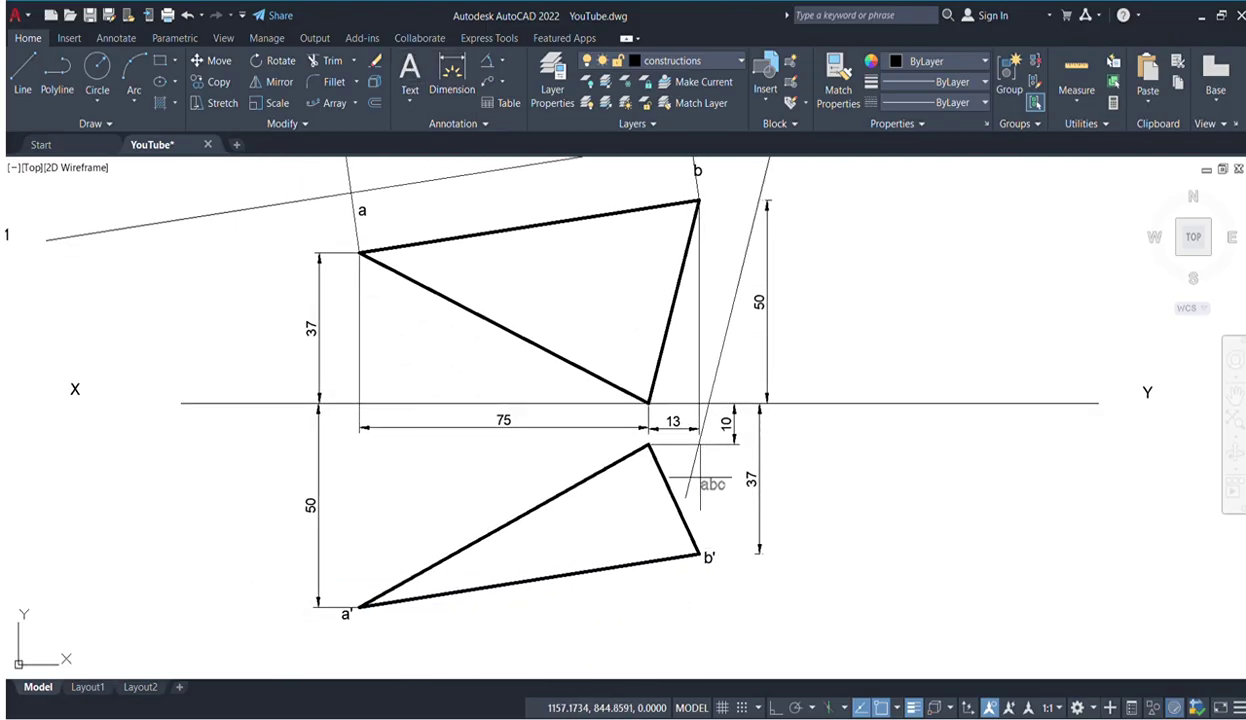
click(690, 477)
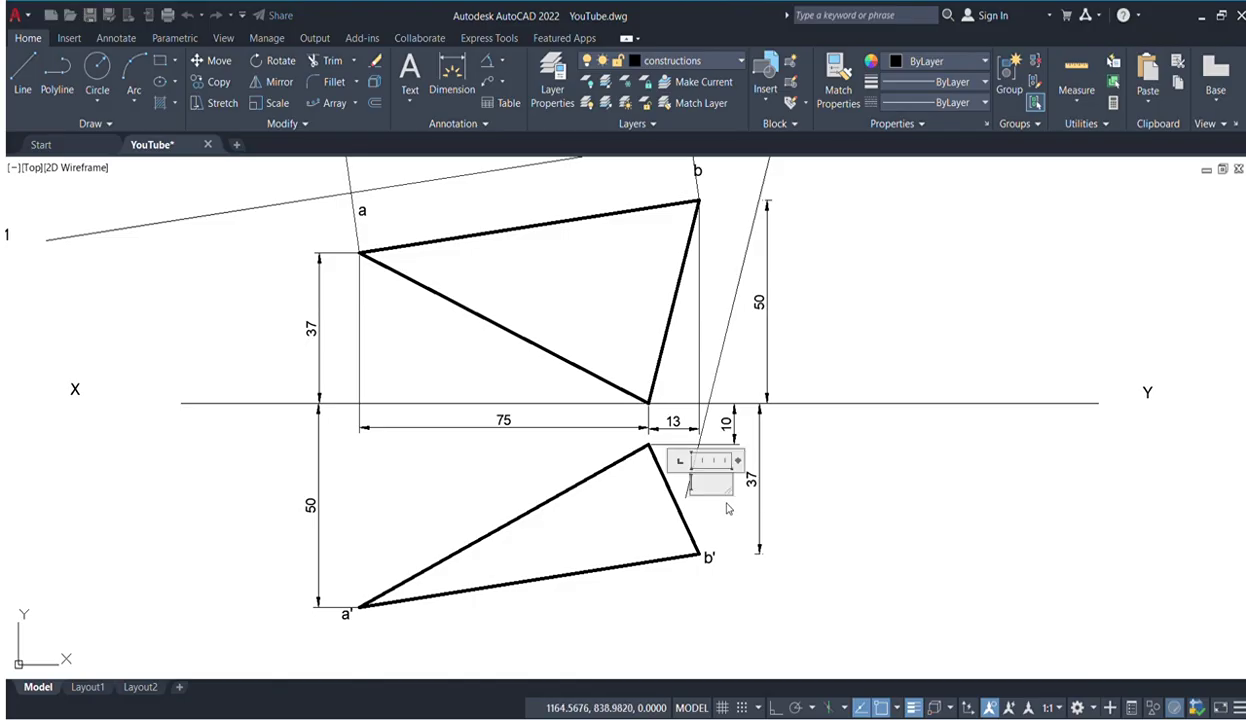
click(728, 507)
text(x2)
click(855, 515)
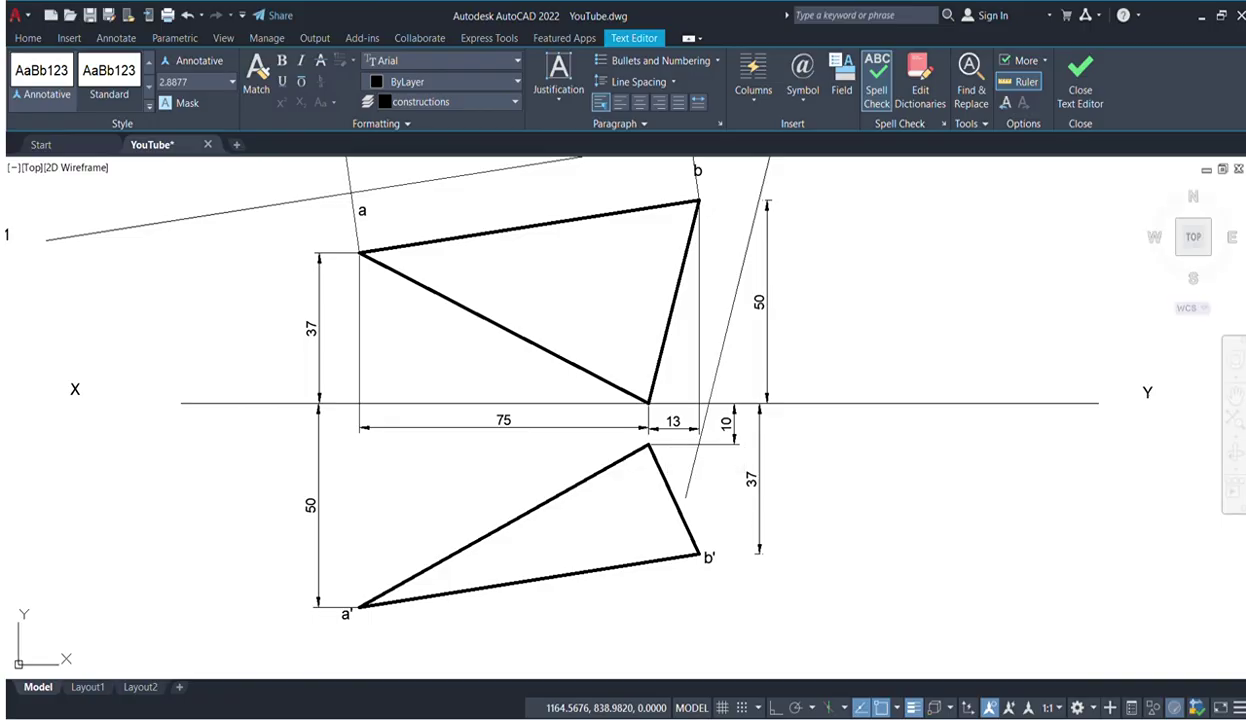
- Draw a line from vertex b perpendicular to the x2y2 reference line
click(31, 70)
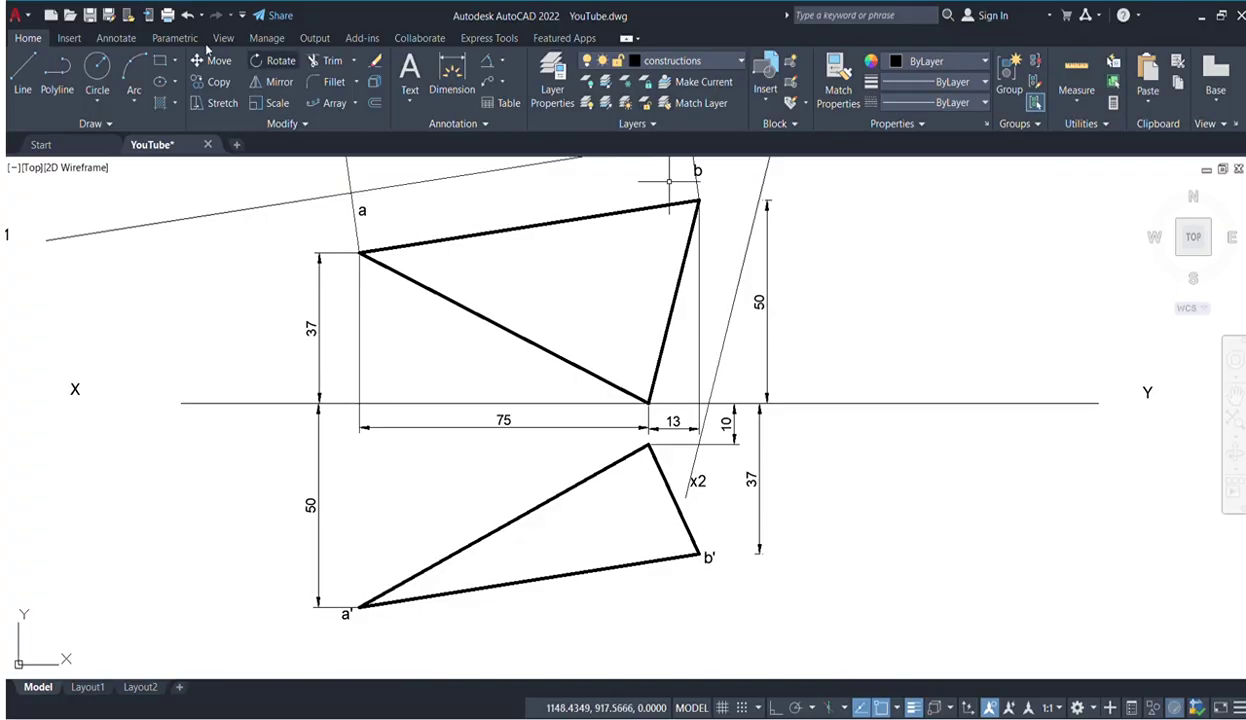
middle_drag(791, 269, 798, 356)
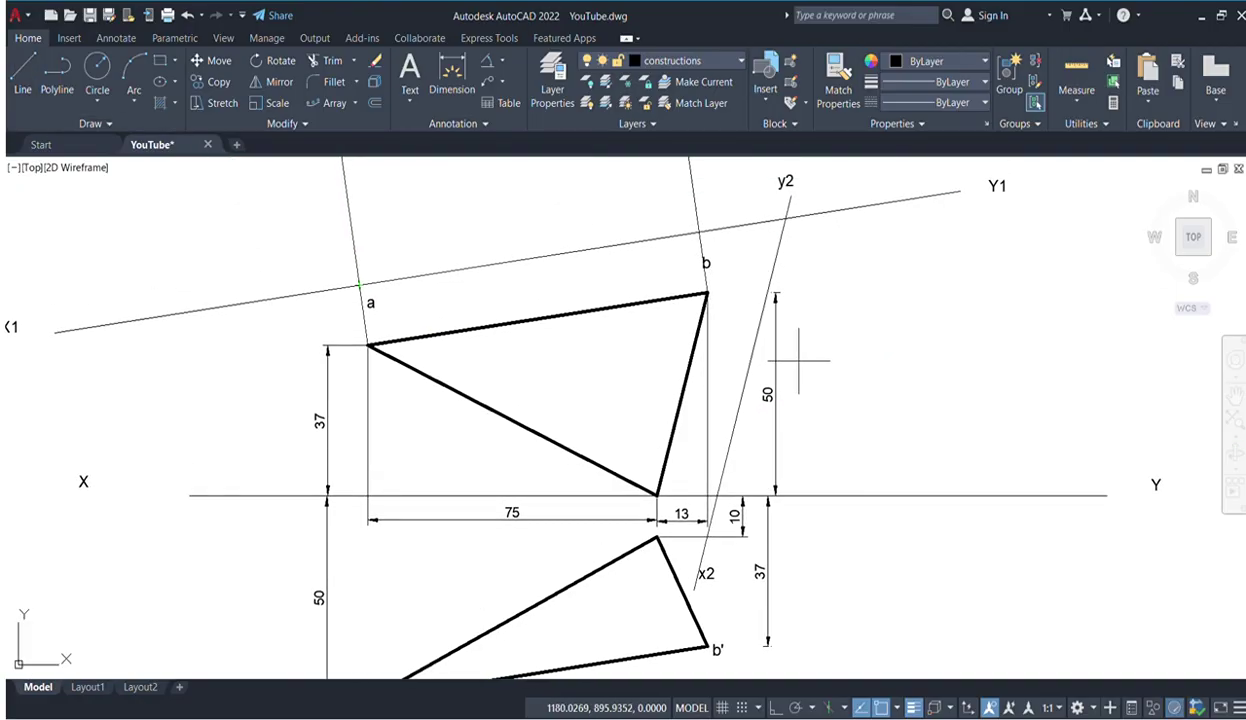
click(707, 293)
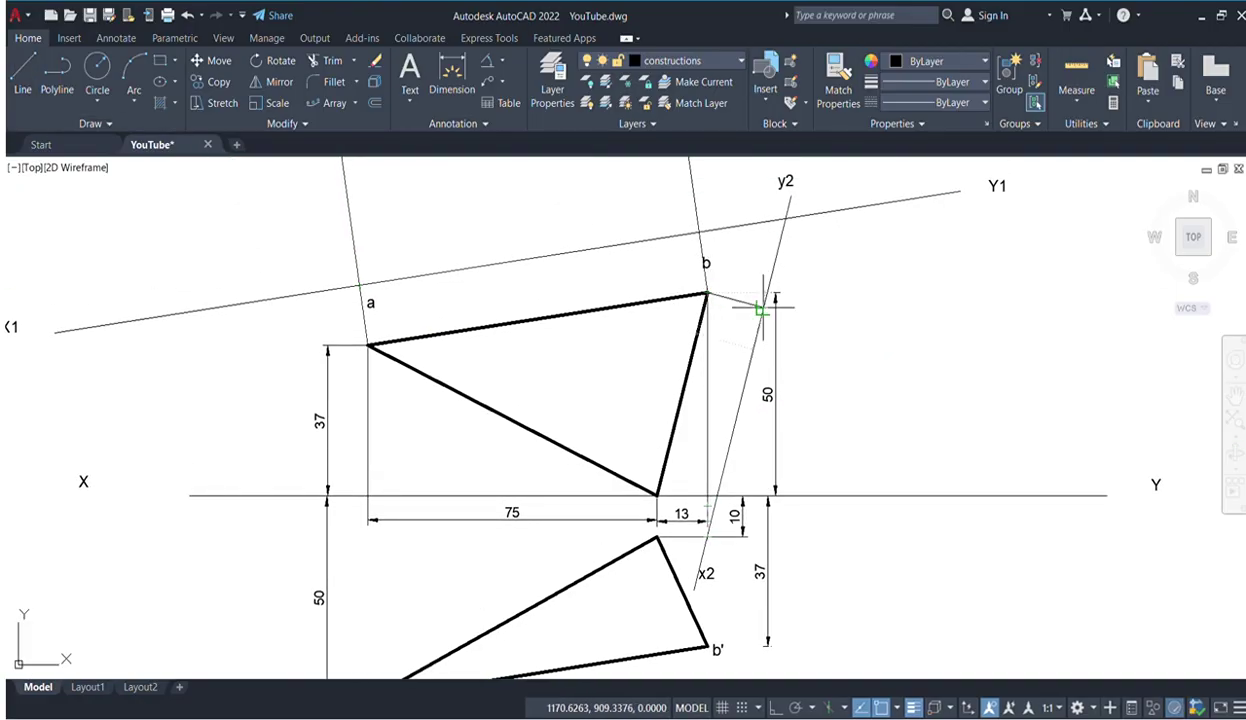
click(763, 308)
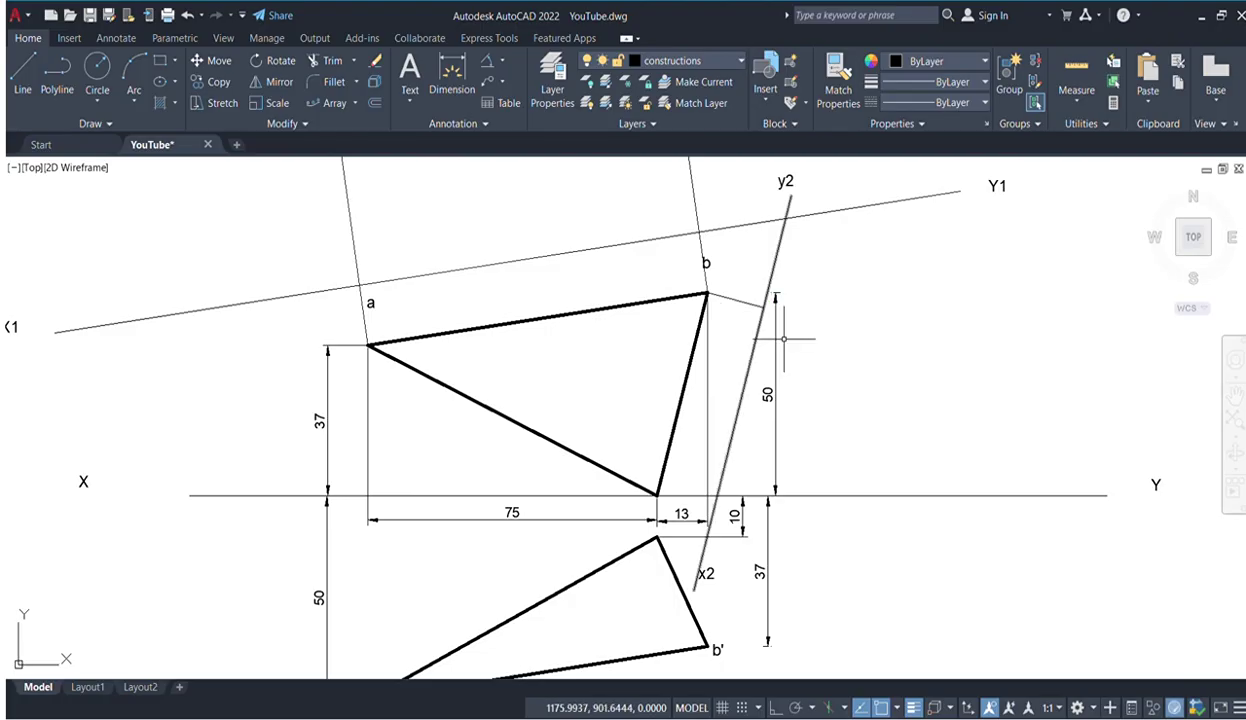
- Extend b's perpendicular well beyond x2y2 in the same direction, to serve as a projector
click(749, 304)
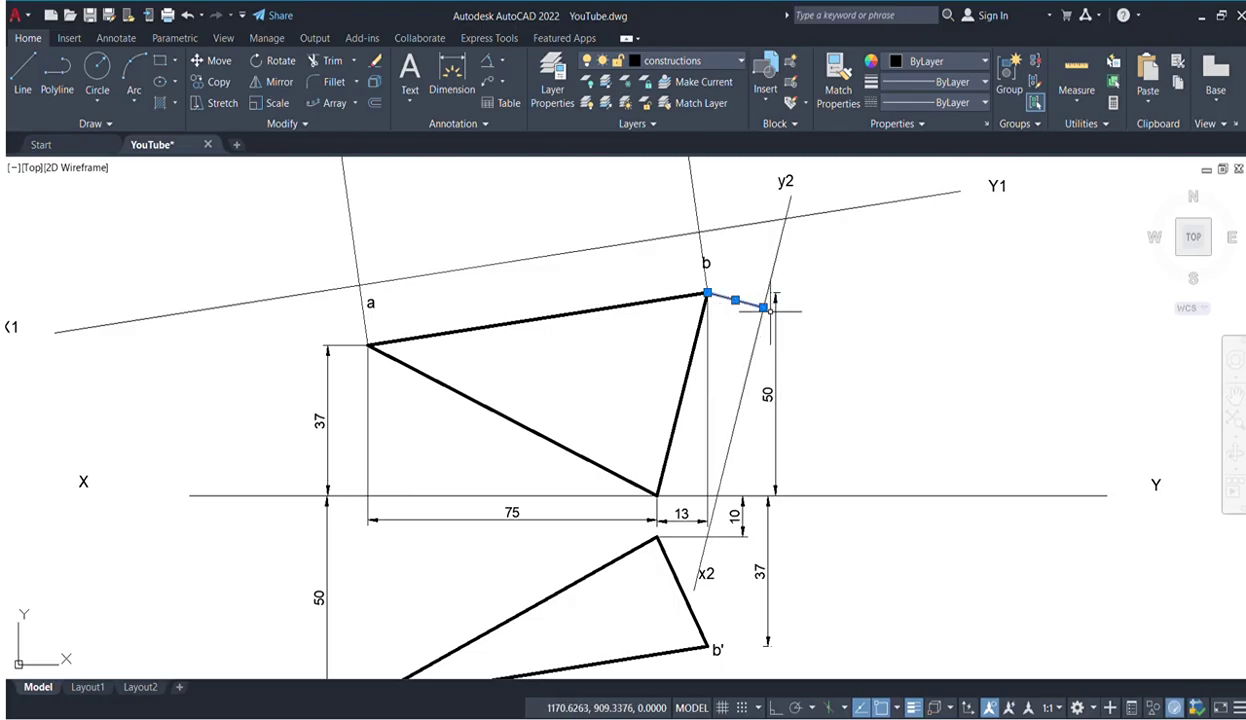
click(763, 308)
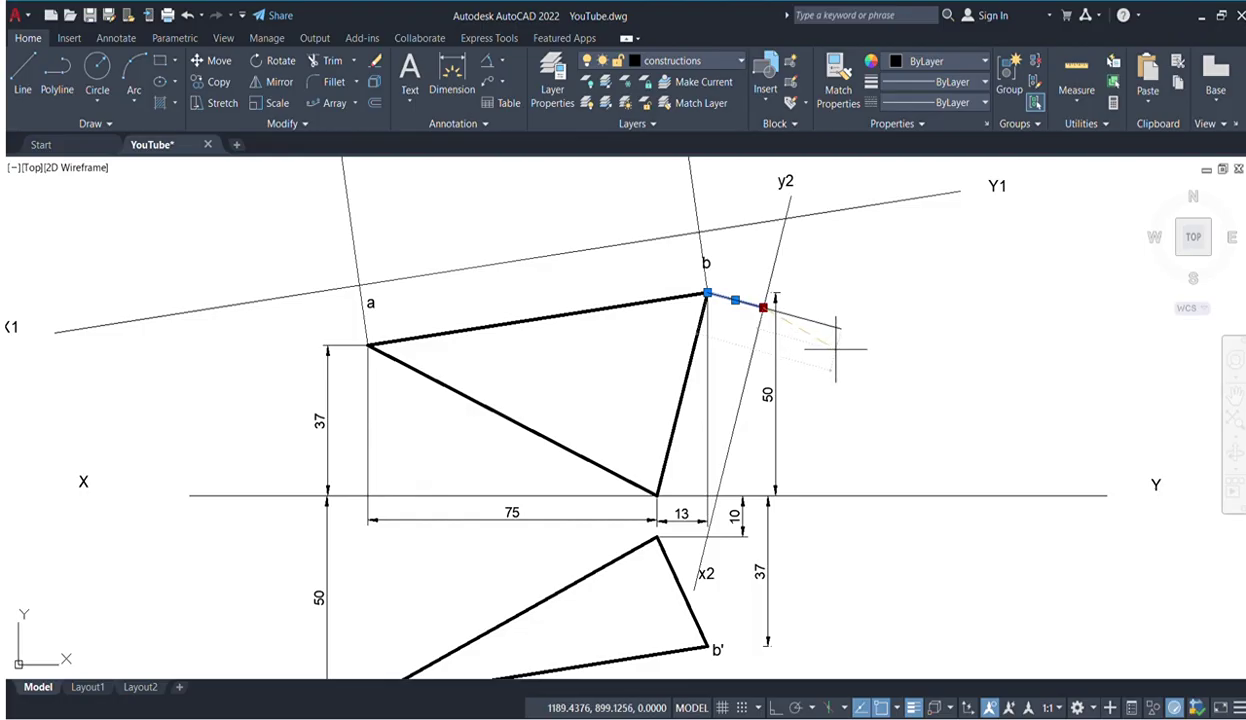
click(1088, 447)
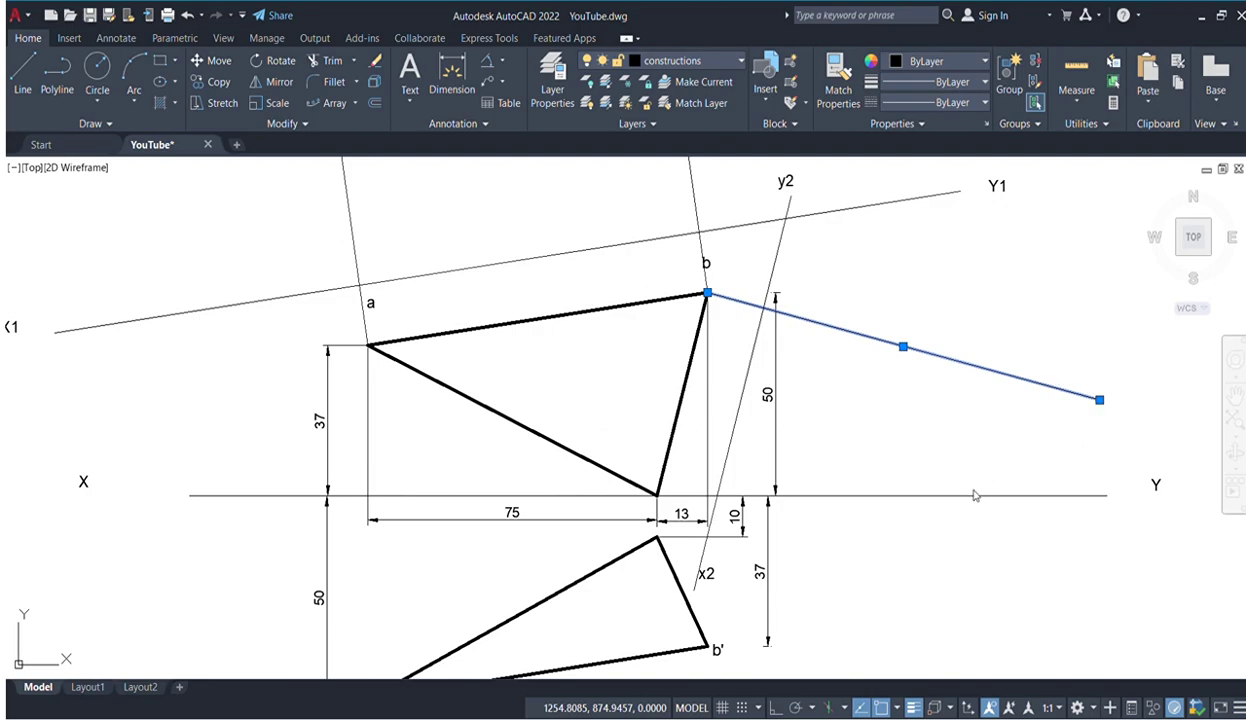
key(Escape)
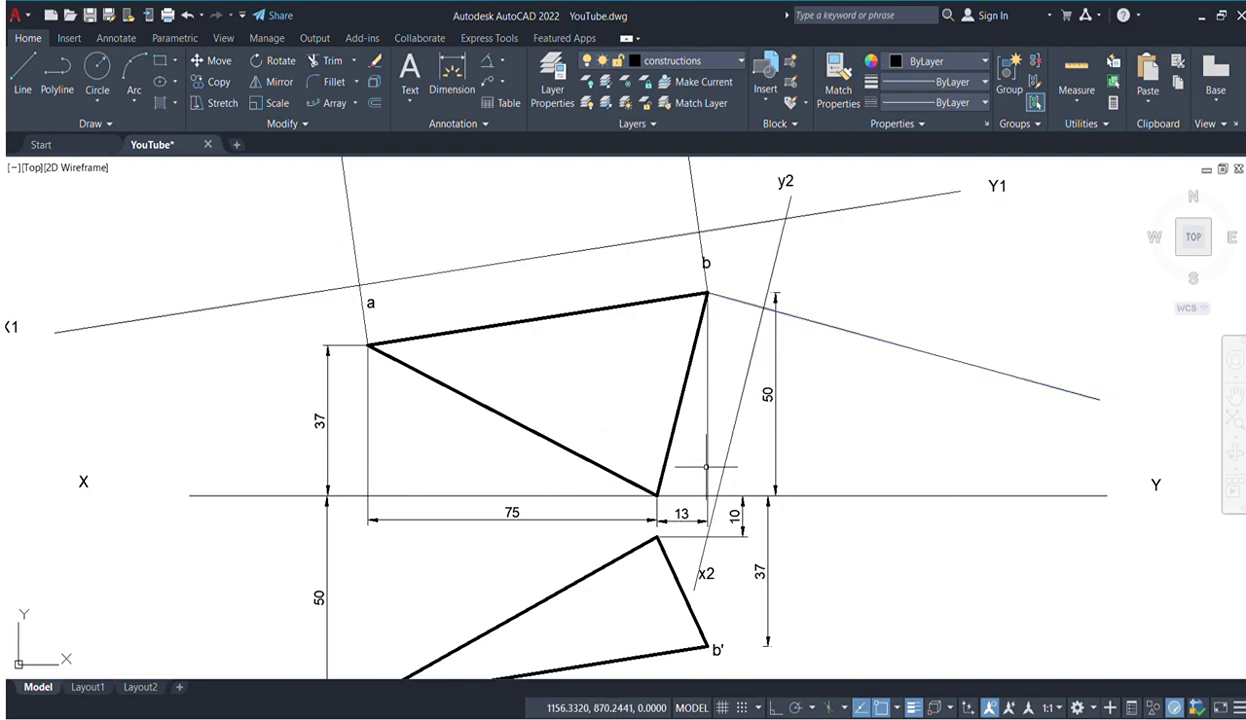
- Draw a line from vertex c of the upper triangle perpendicular to x2y2 and extend it well beyond as a projector
click(23, 75)
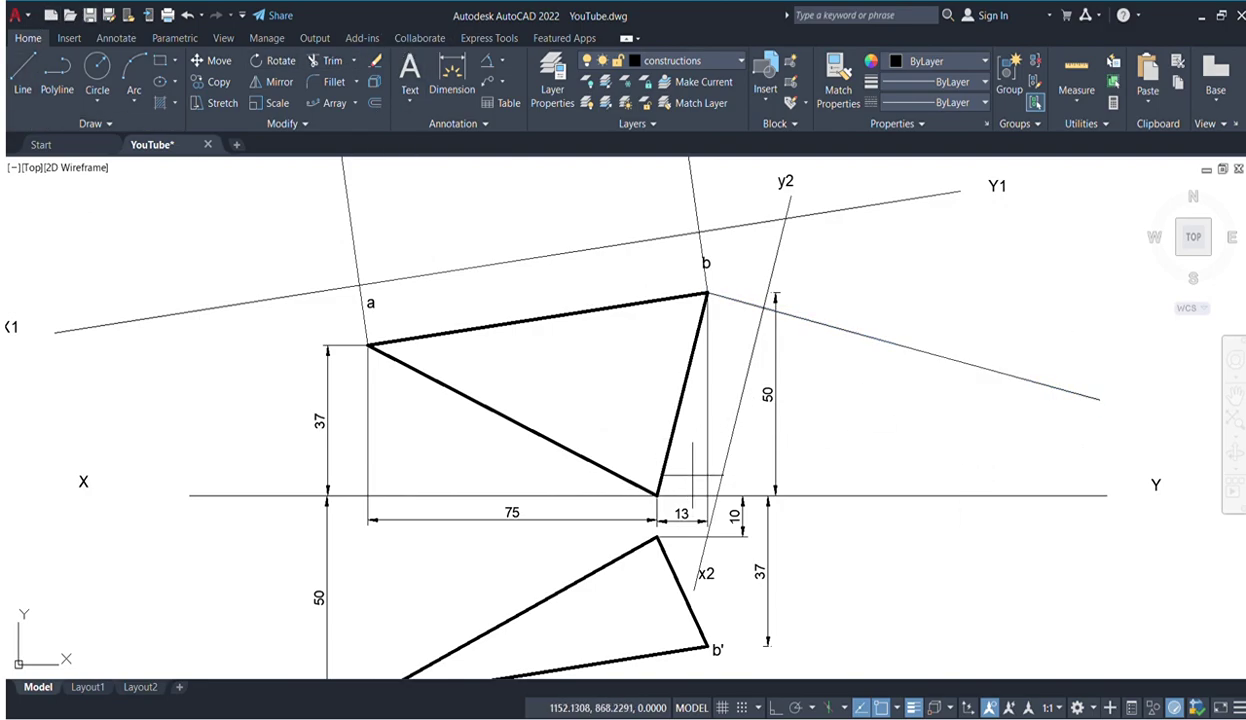
click(656, 496)
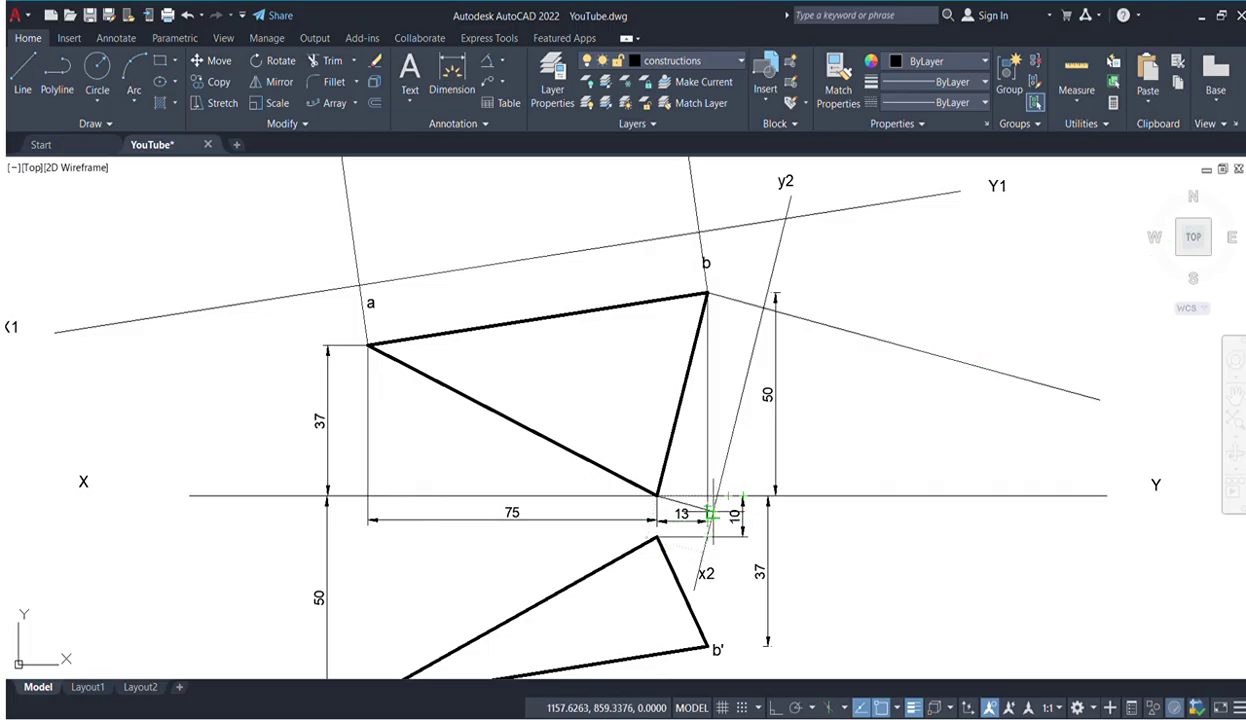
click(712, 512)
click(712, 512)
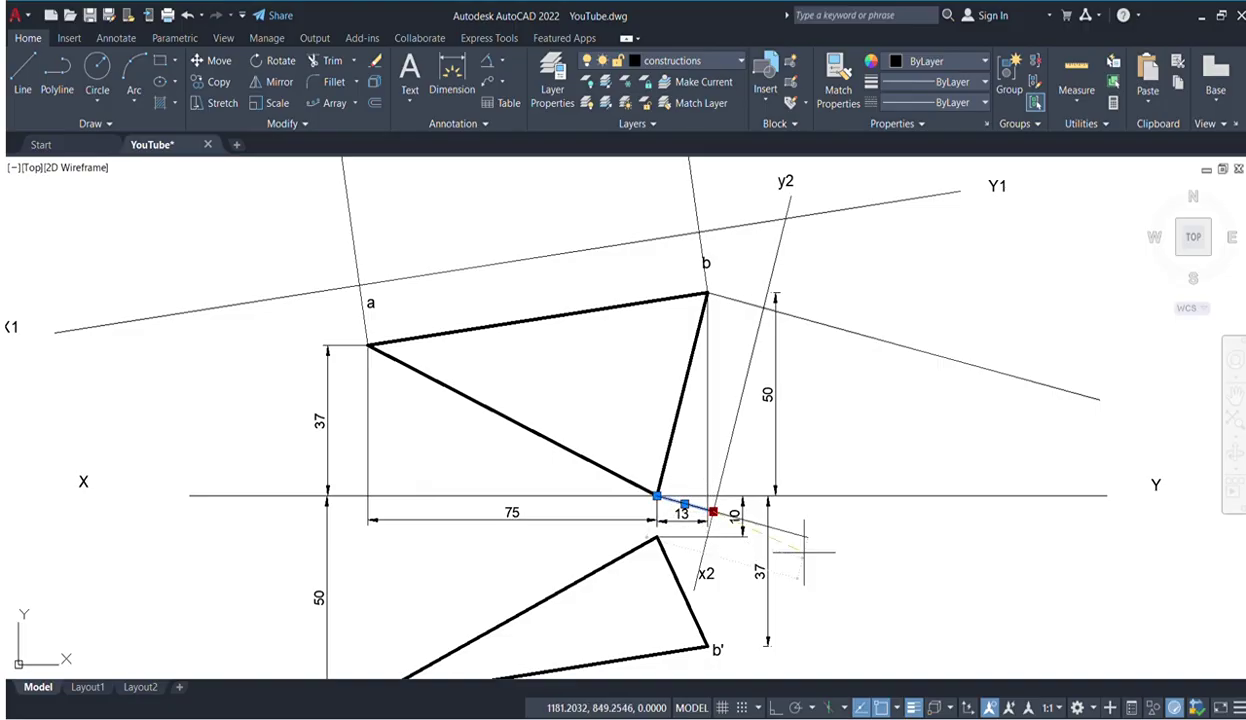
click(1077, 606)
key(Escape)
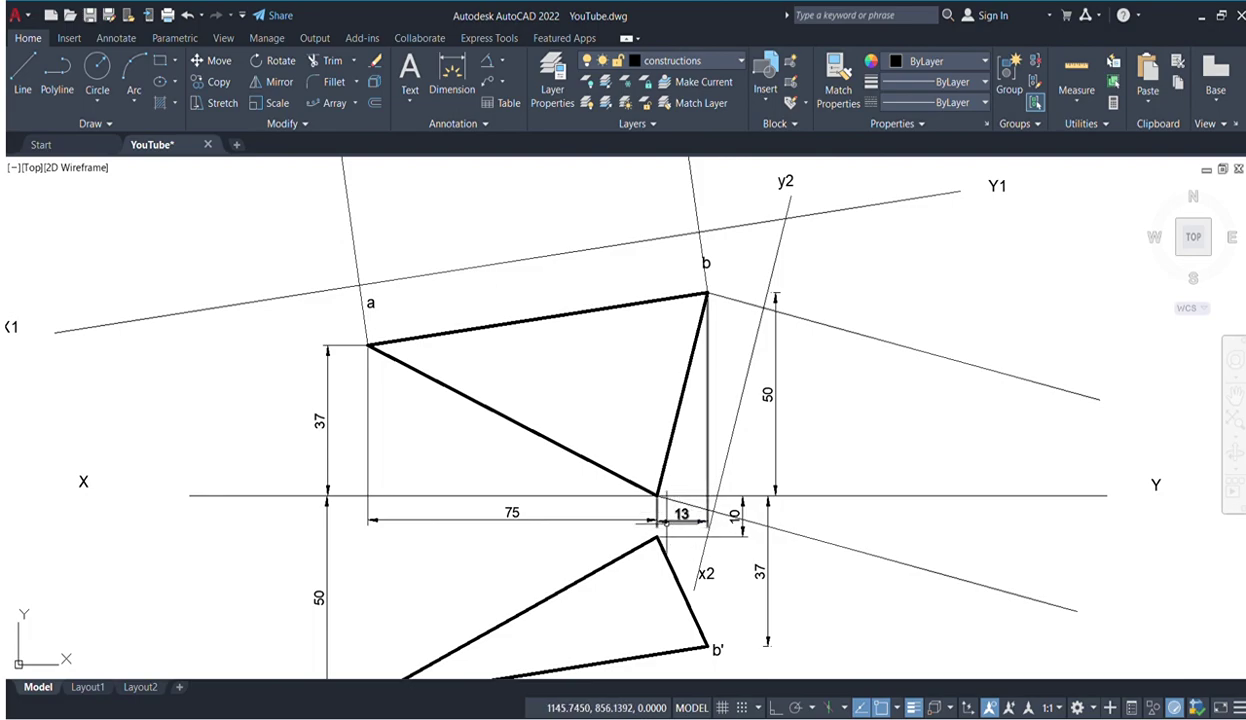
- Mark a point 10 beyond x2y2 on c's projector with a short line
click(731, 536)
key(Escape)
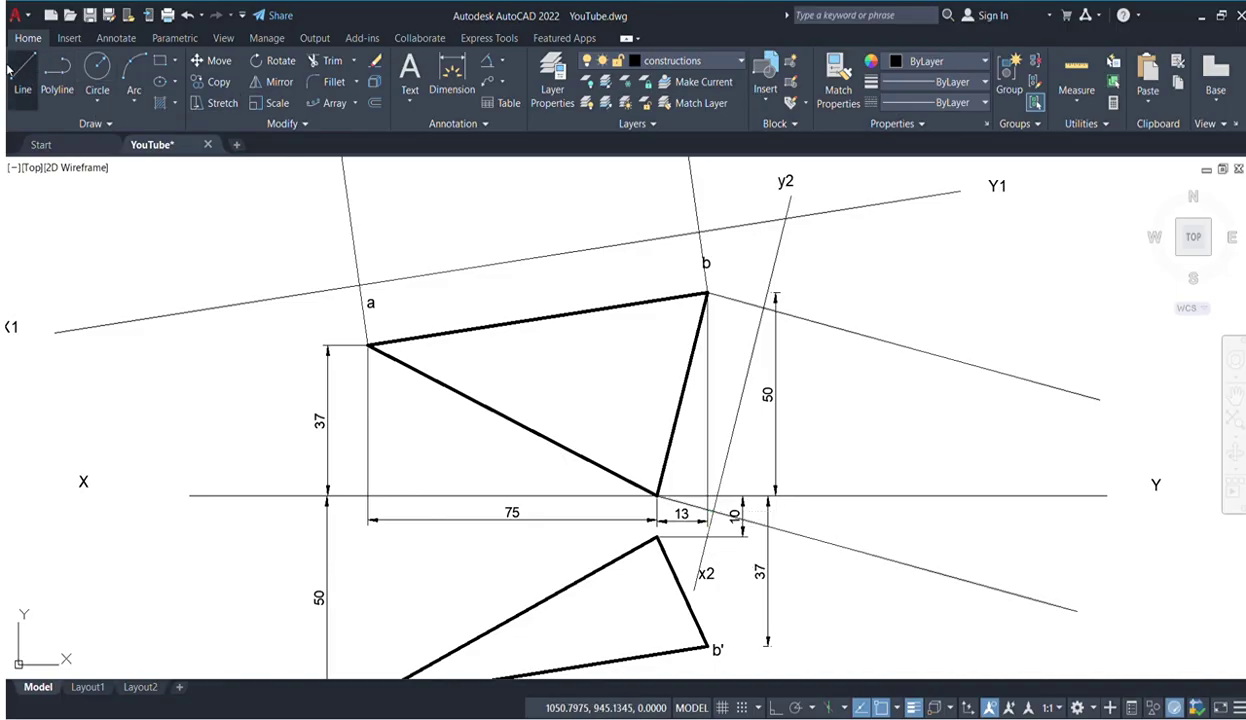
scroll(723, 445, up, 6)
scroll(770, 495, down, 2)
middle_drag(745, 537, 743, 60)
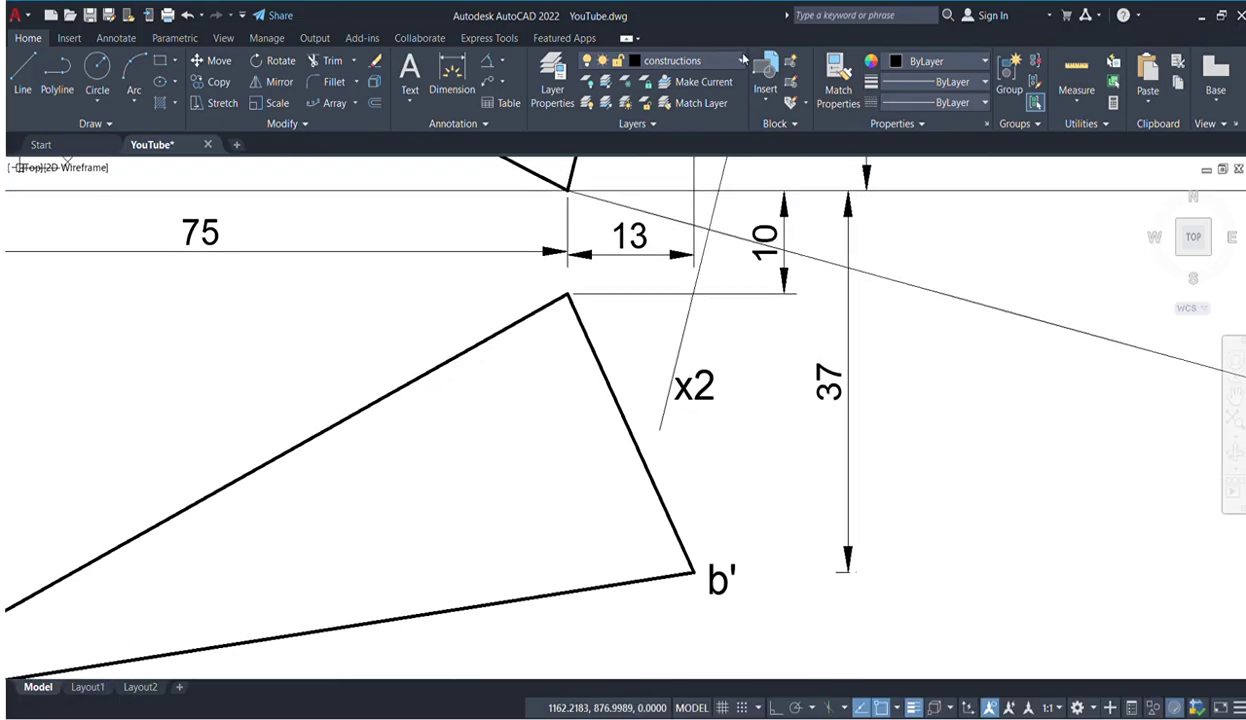
scroll(748, 238, down, 4)
middle_drag(751, 239, 652, 427)
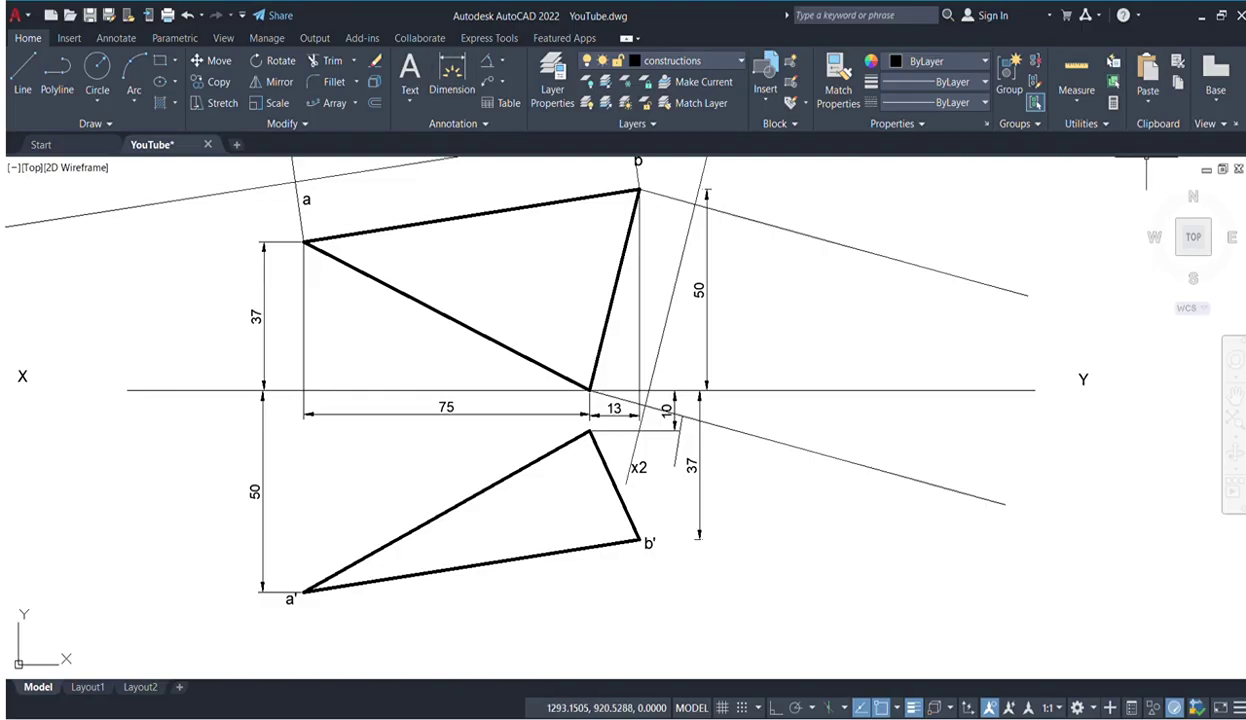
- Mark a point 37 beyond x2y2 on b's projector with a short vertical line
scroll(680, 240, down, 3)
scroll(553, 345, up, 1)
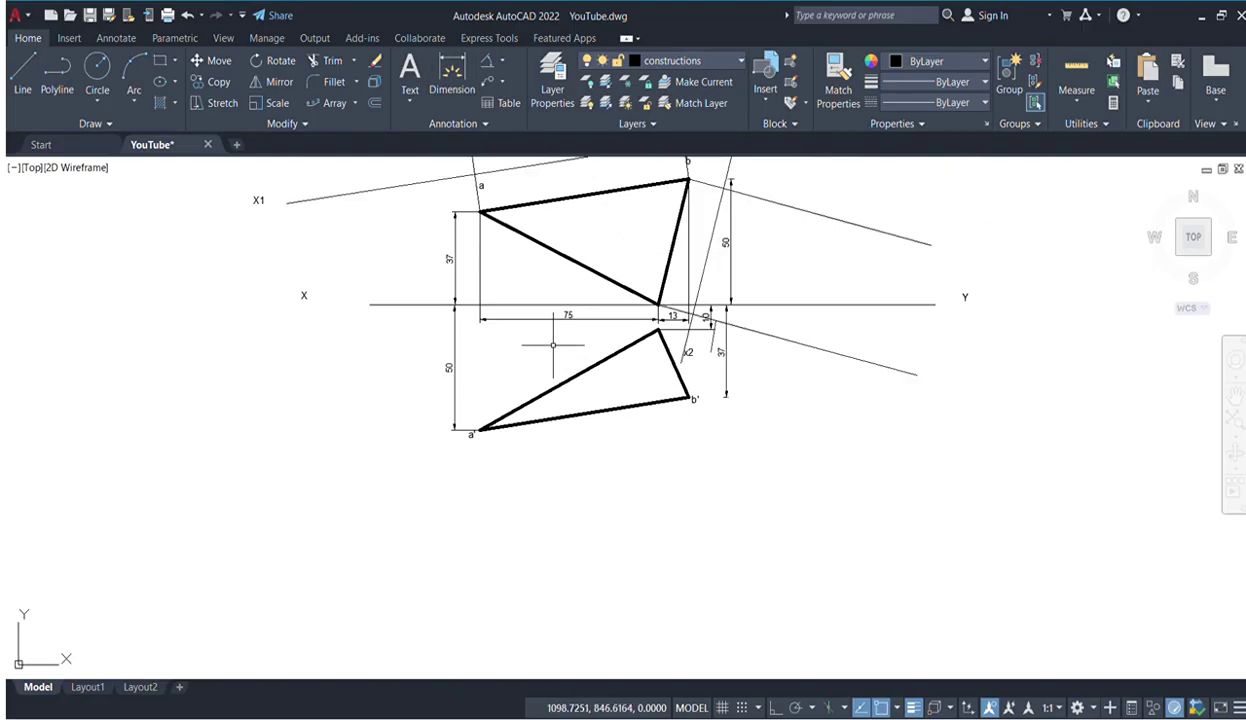
middle_drag(609, 309, 512, 395)
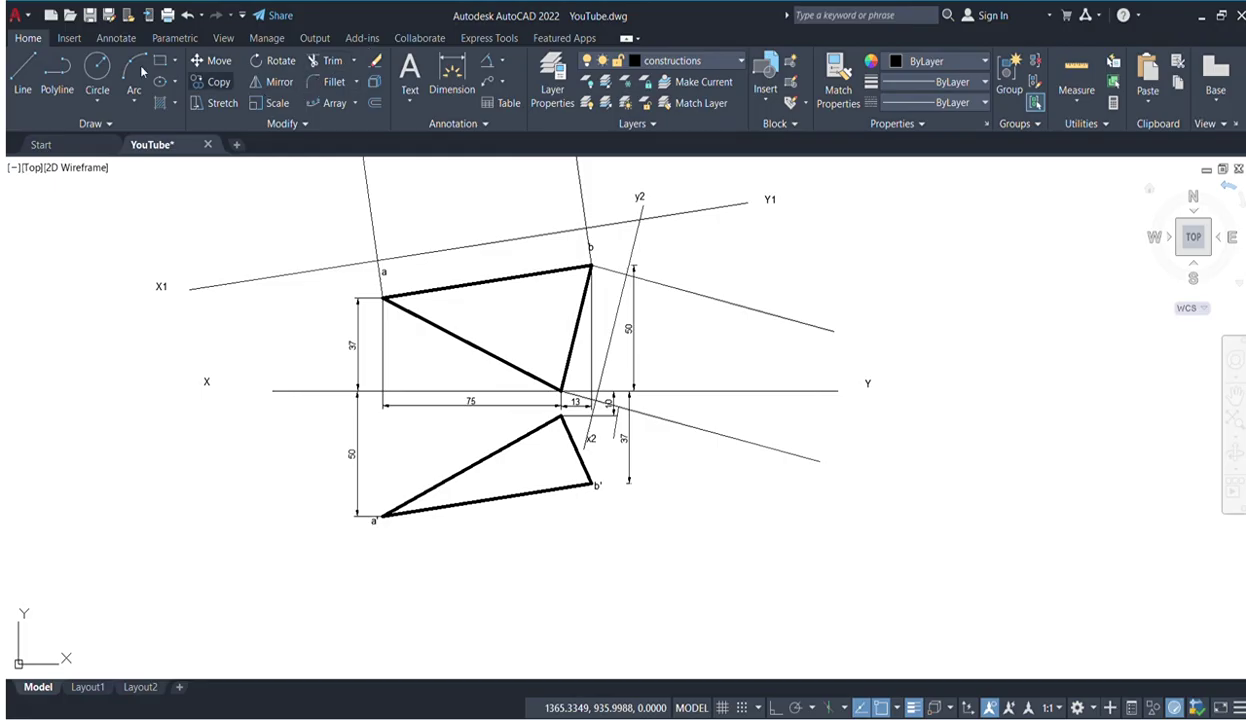
click(22, 72)
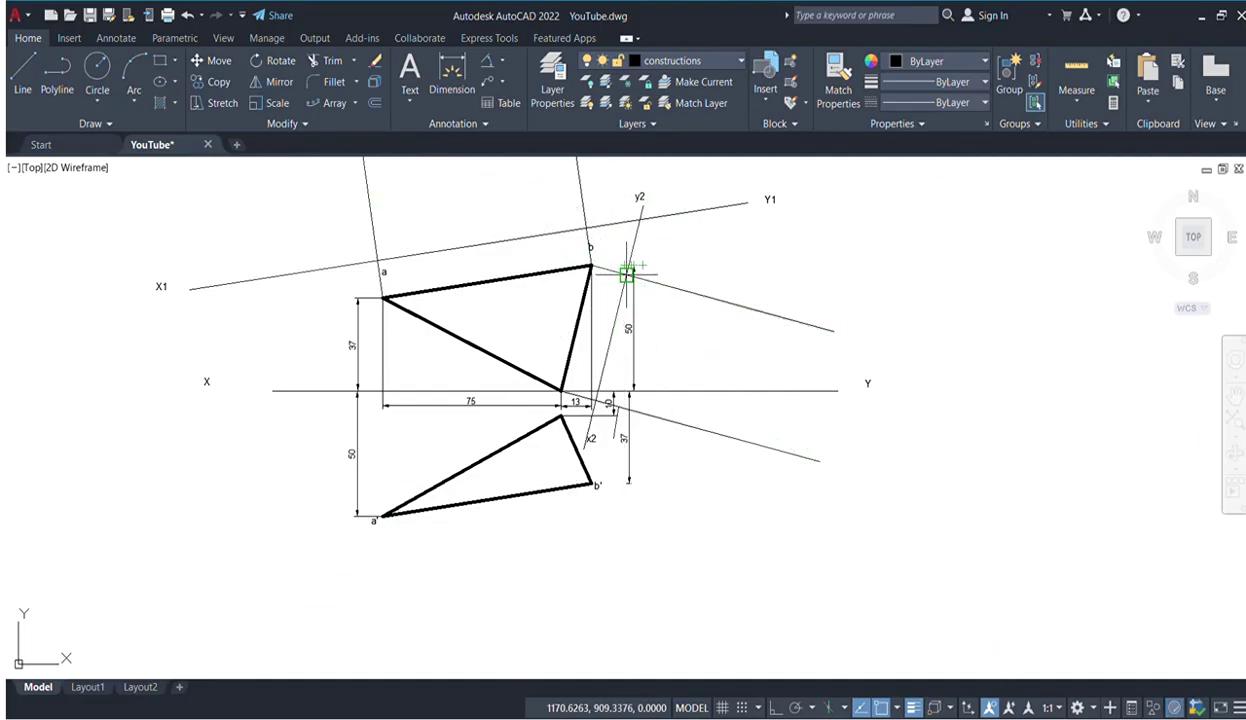
click(712, 298)
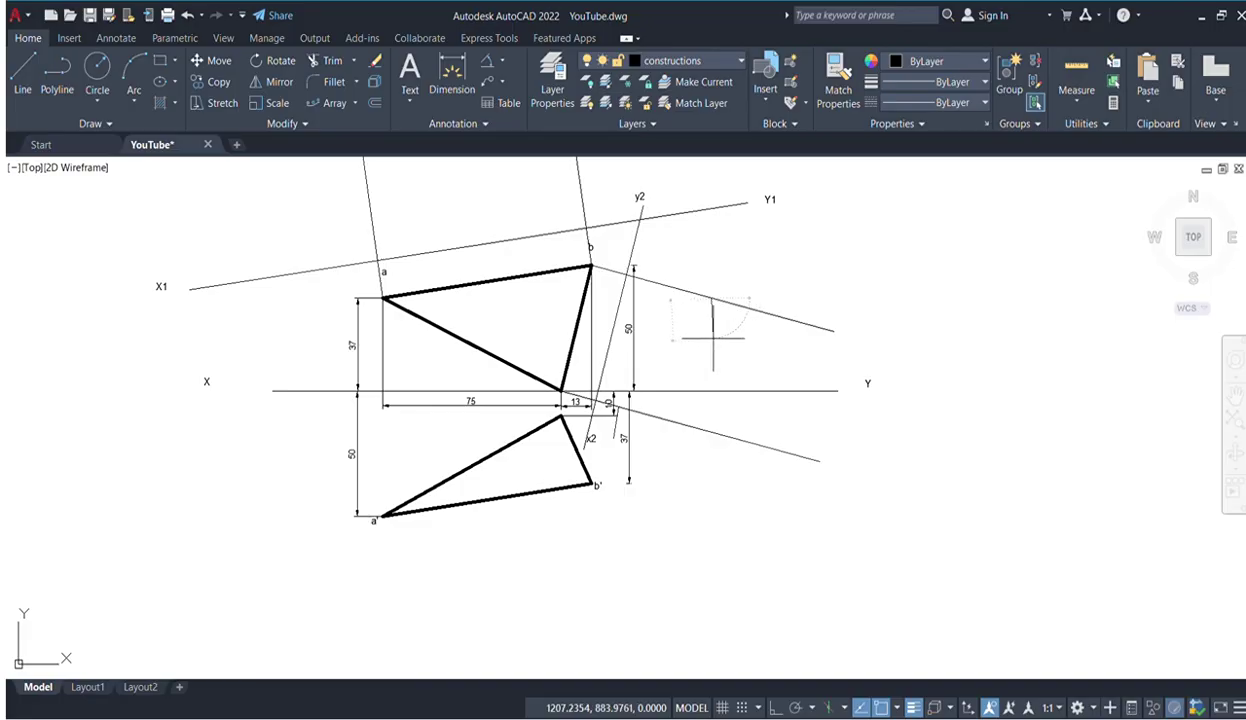
click(712, 339)
key(Escape)
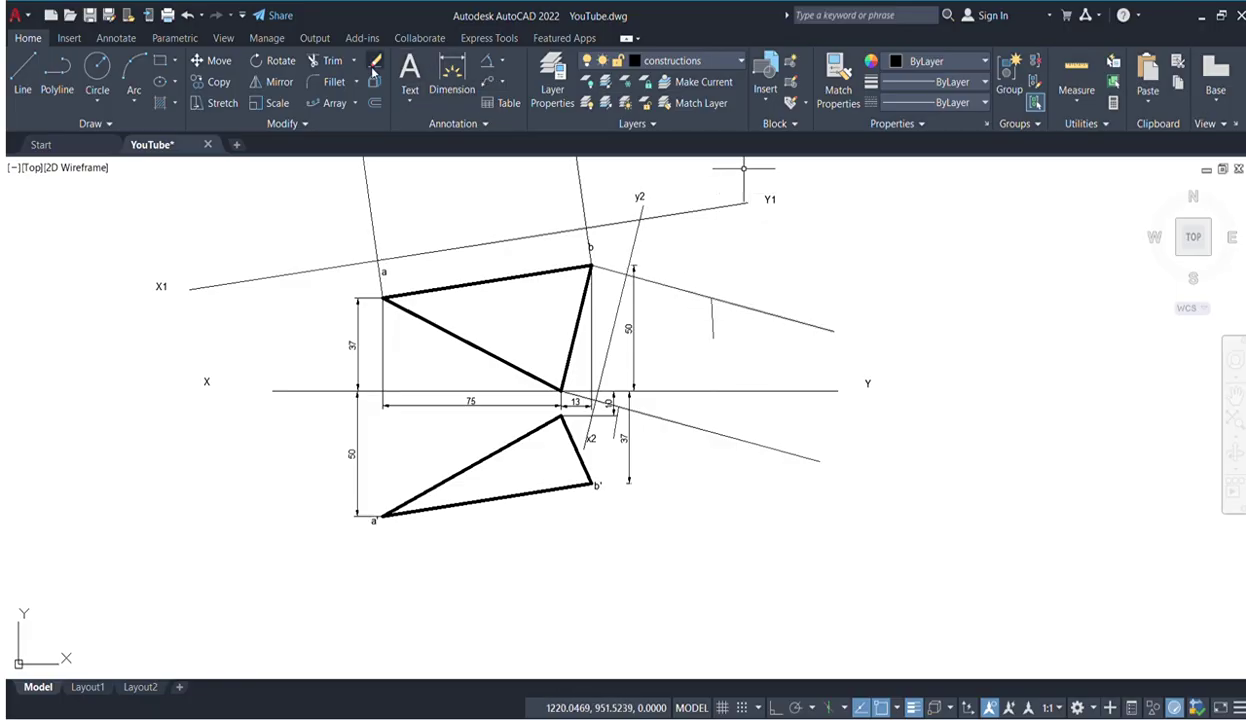
- Draw a line joining the marked point on c's projector to the marked point on b's projector
scroll(605, 415, up, 3)
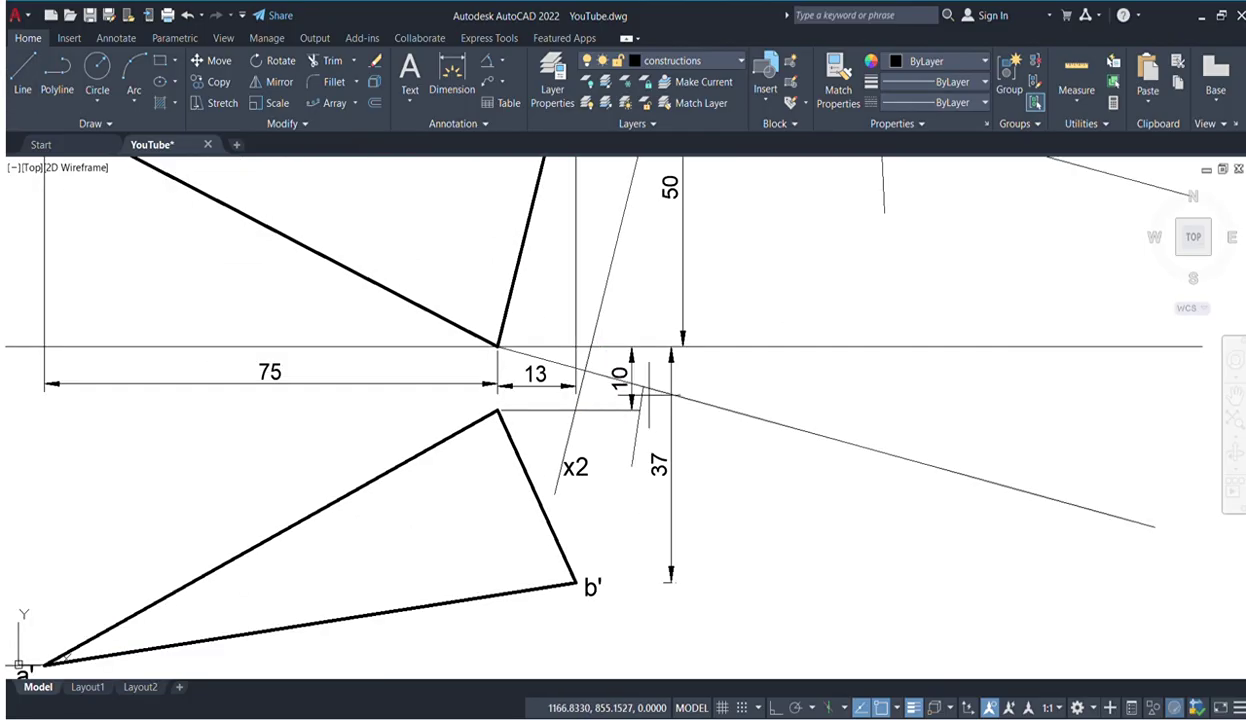
click(643, 386)
middle_drag(788, 270, 666, 471)
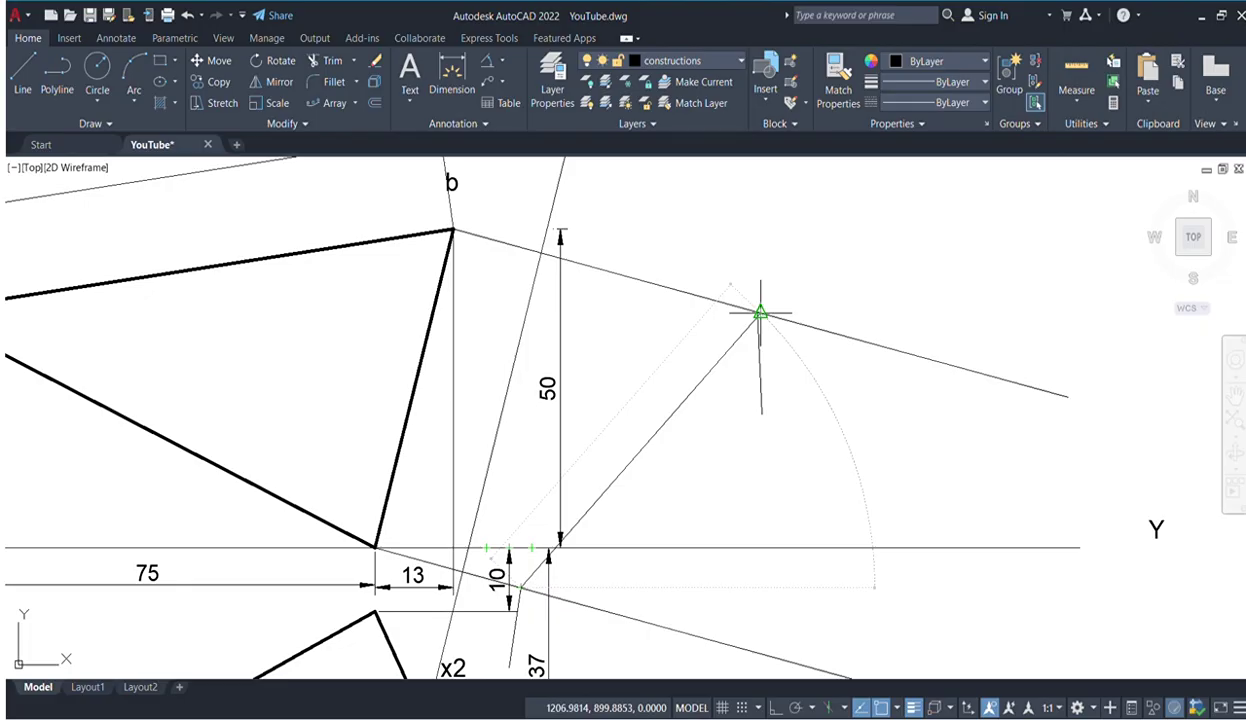
key(Return)
- Delete the two short marker lines on the projectors of b and c
click(757, 370)
scroll(751, 450, down, 4)
scroll(746, 455, up, 5)
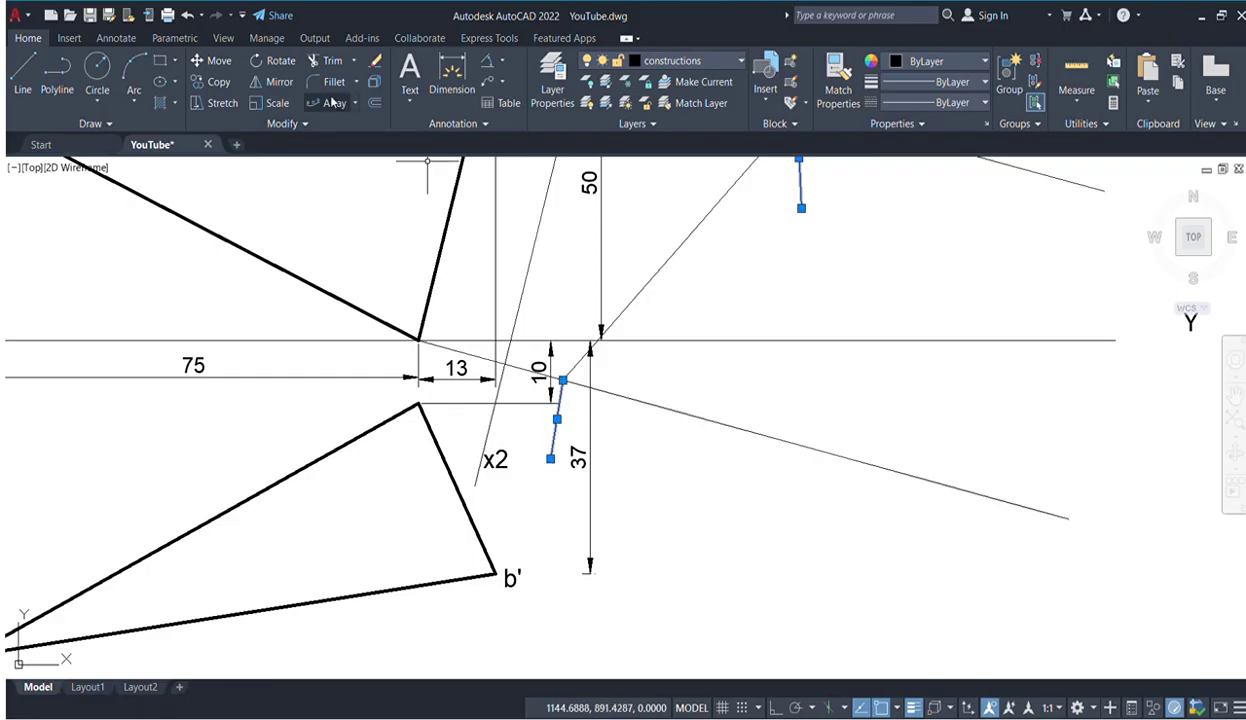
key(Delete)
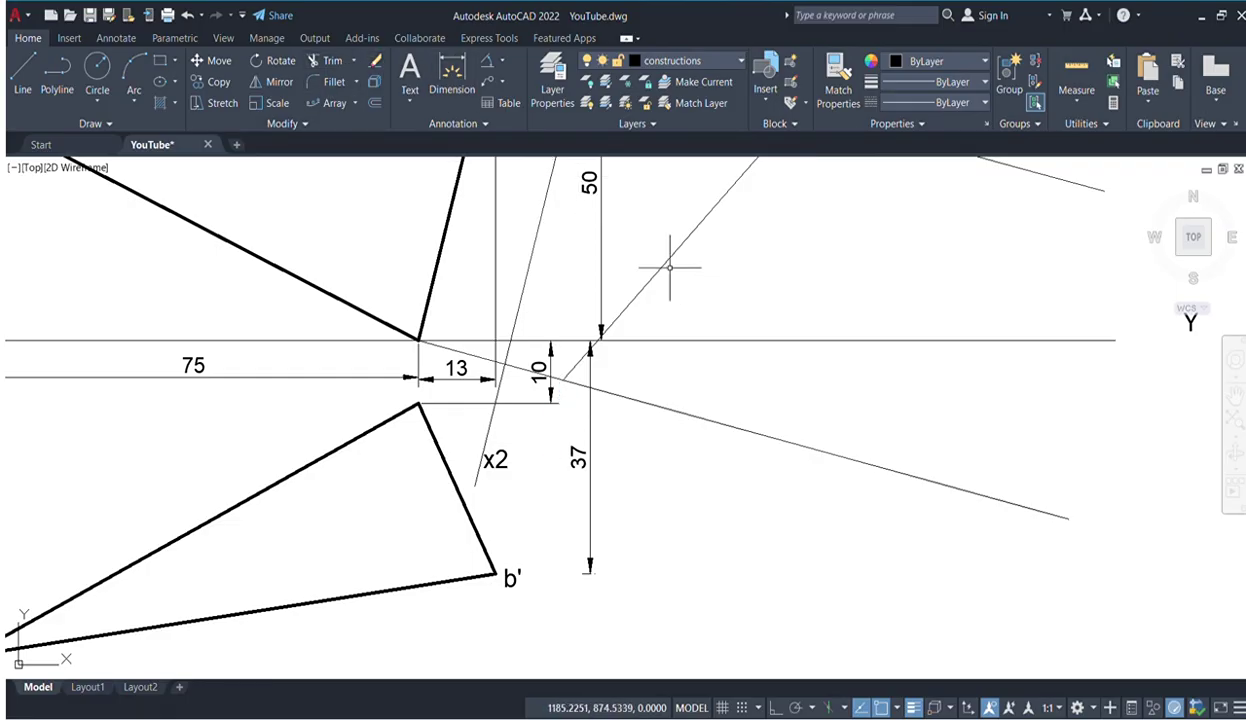
- Match the new auxiliary line's properties to the thick triangle edge bc
scroll(667, 264, down, 2)
middle_drag(681, 267, 688, 389)
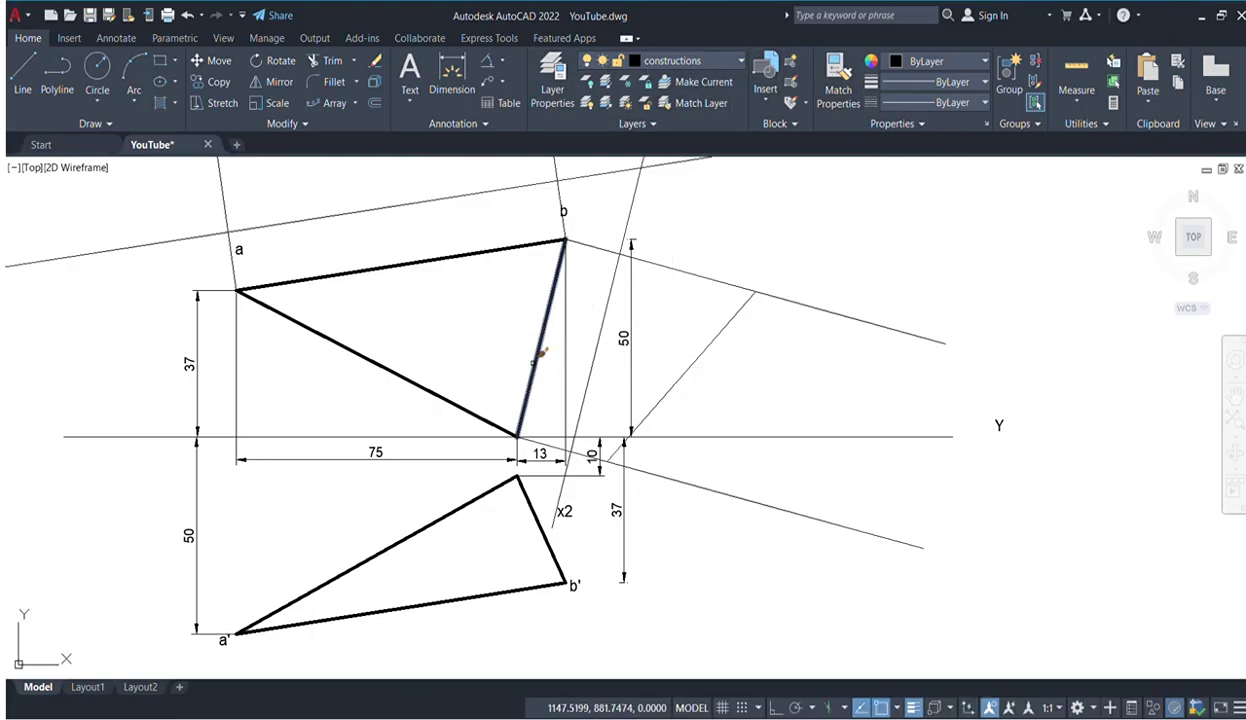
click(705, 353)
key(Escape)
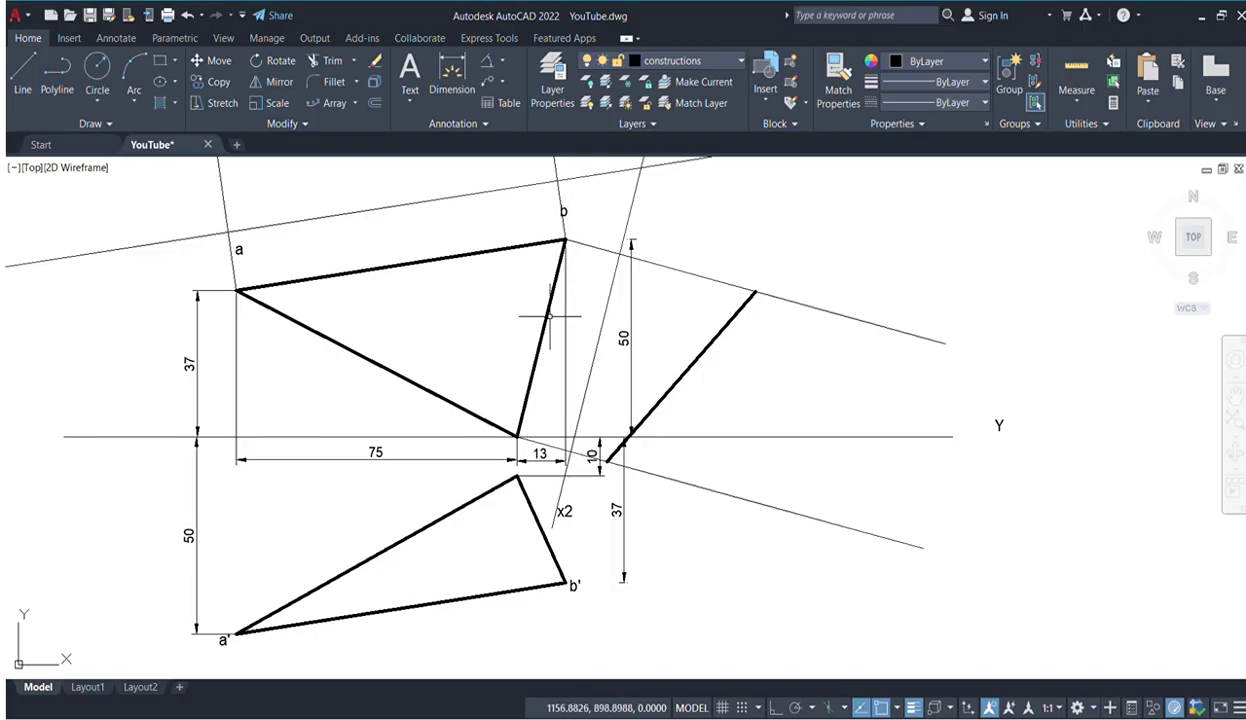
- Label the upper end of the auxiliary line as b2
click(401, 70)
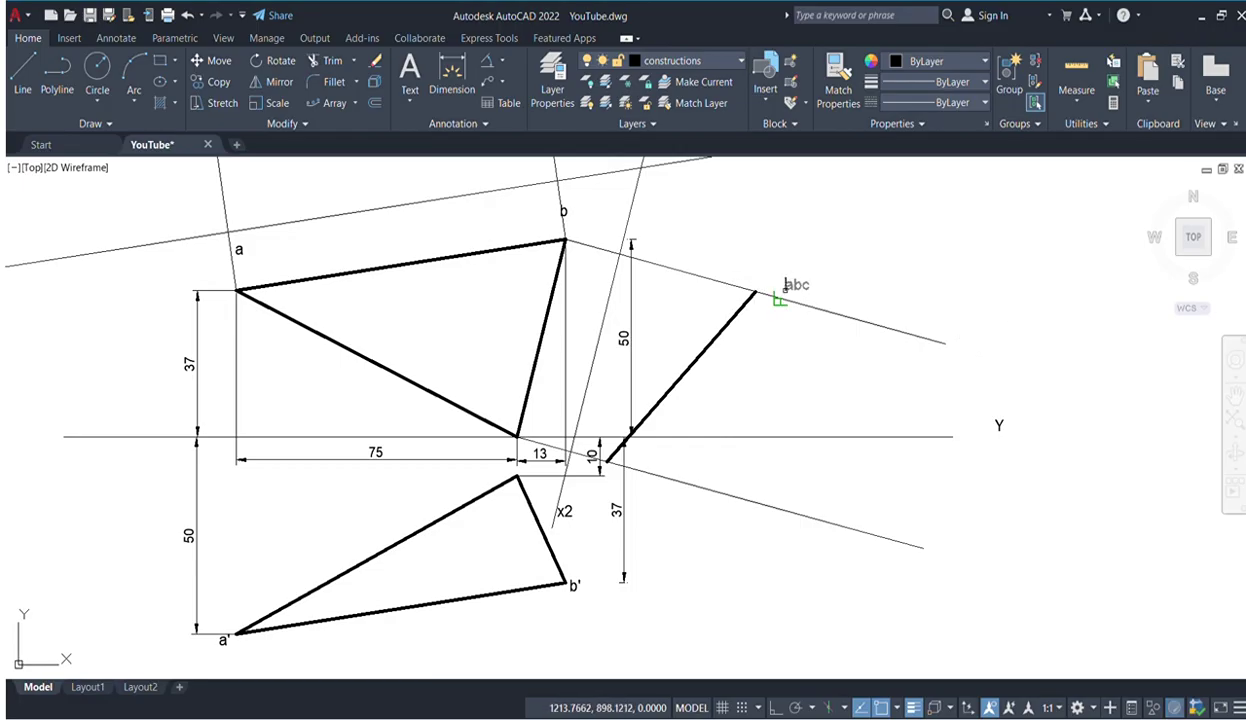
click(781, 298)
click(798, 314)
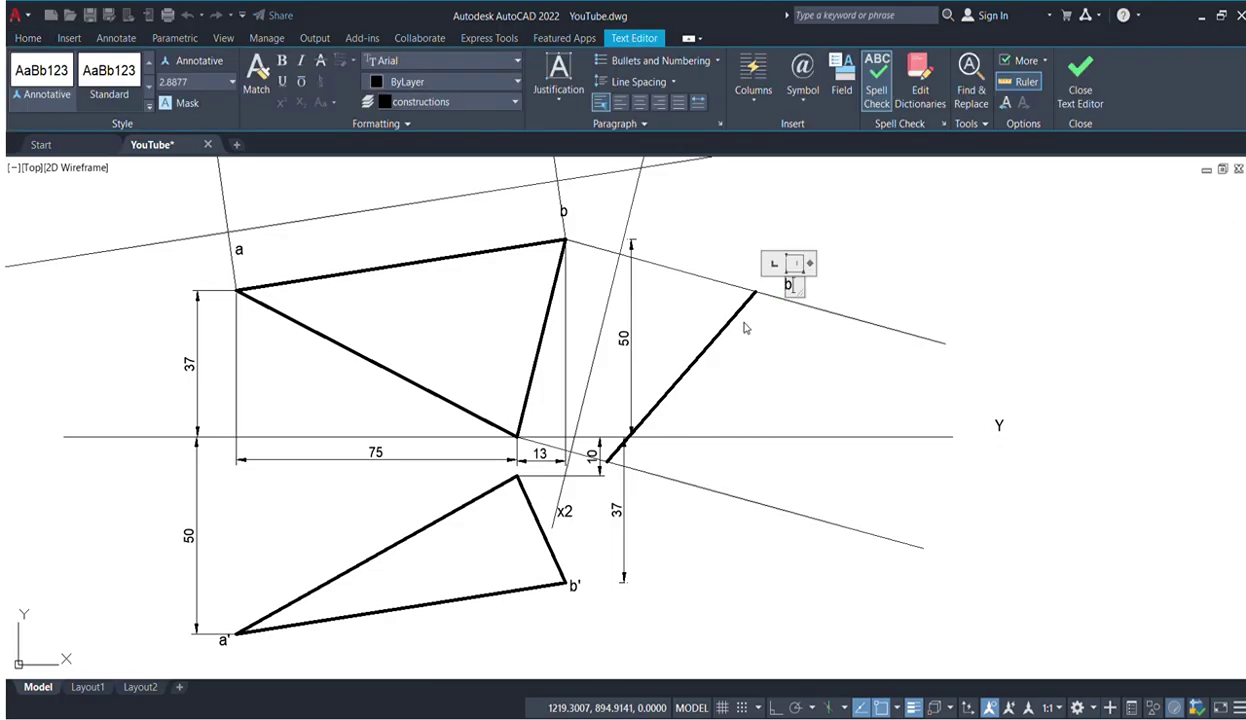
scroll(744, 328, down, 4)
middle_drag(577, 278, 567, 286)
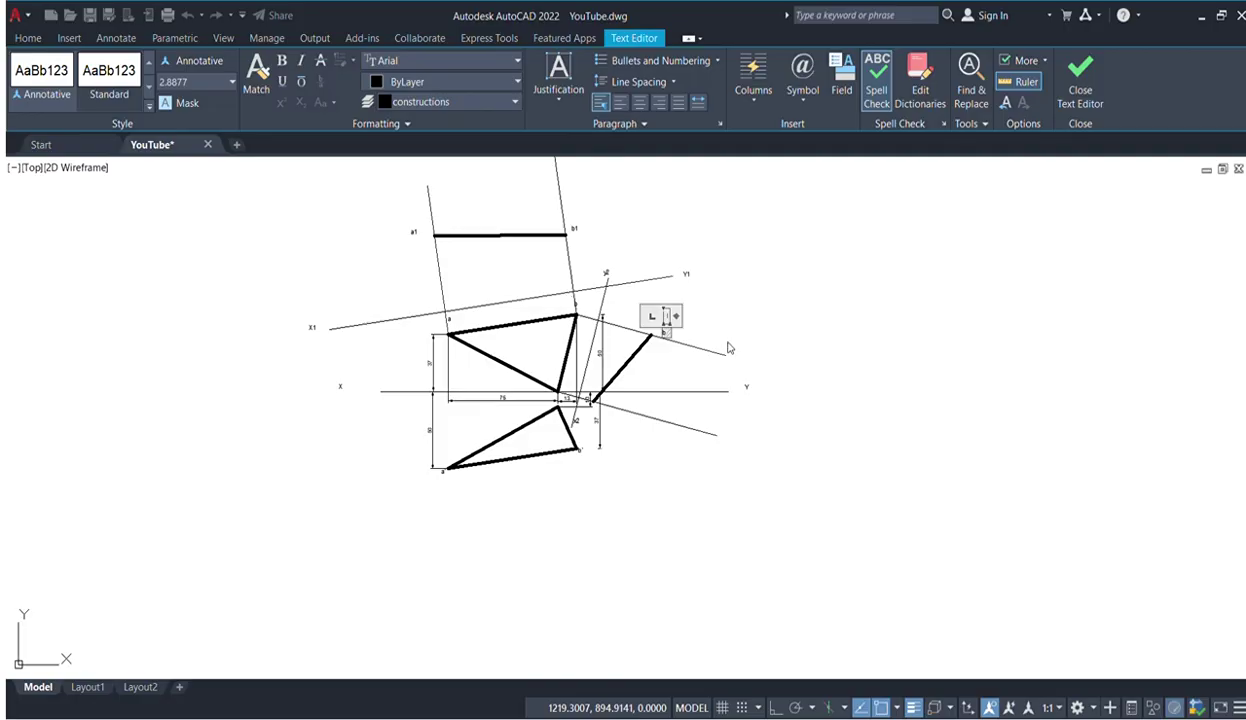
scroll(636, 335, up, 4)
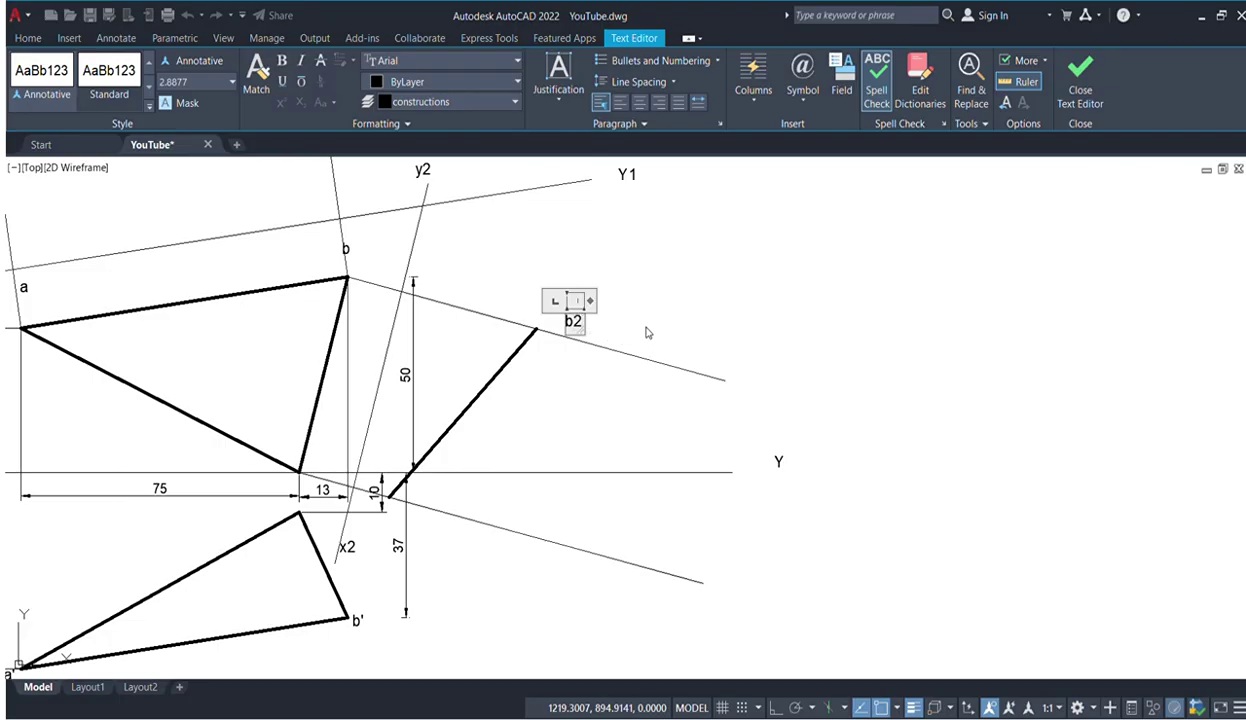
click(646, 333)
middle_drag(454, 509, 597, 468)
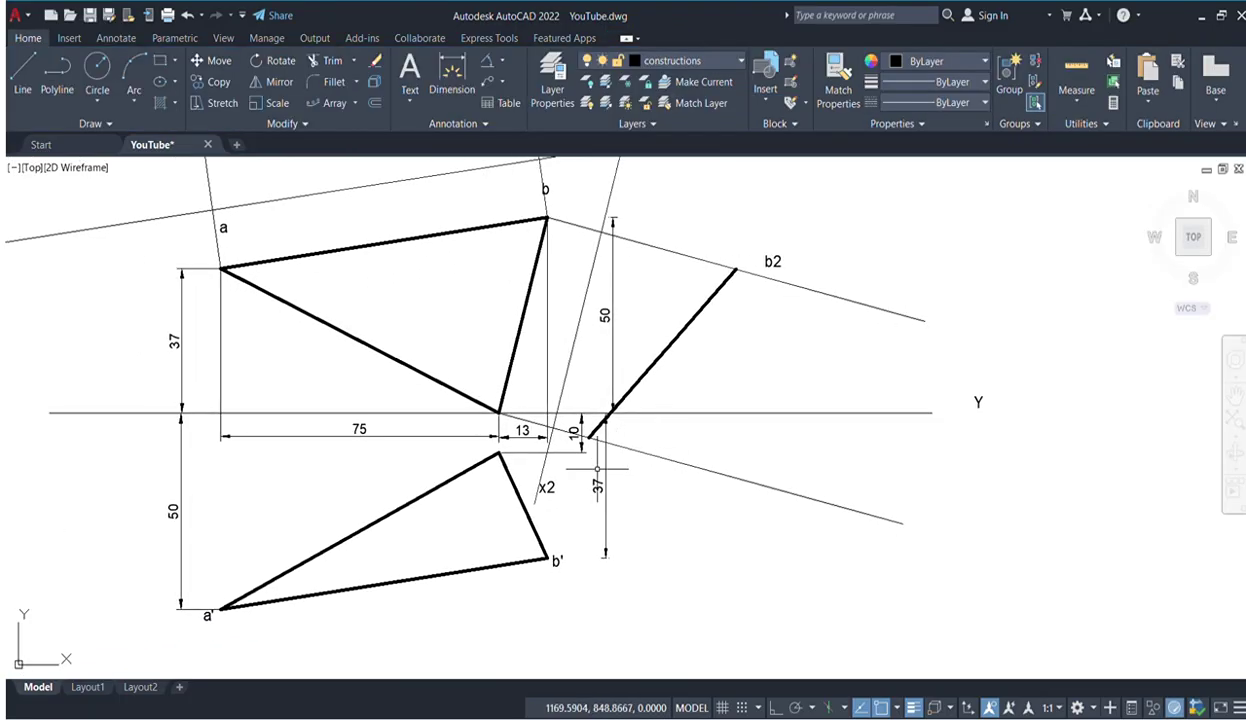
- Label the lower end of the auxiliary line as c2
click(410, 72)
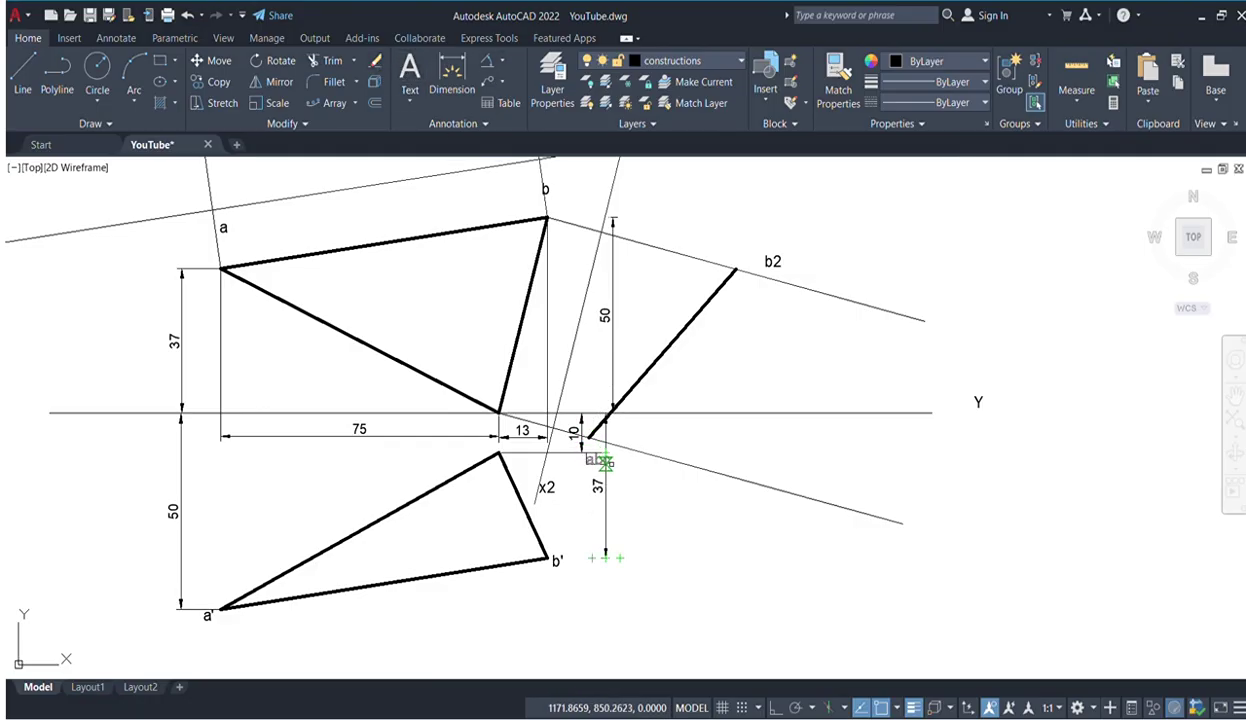
click(603, 461)
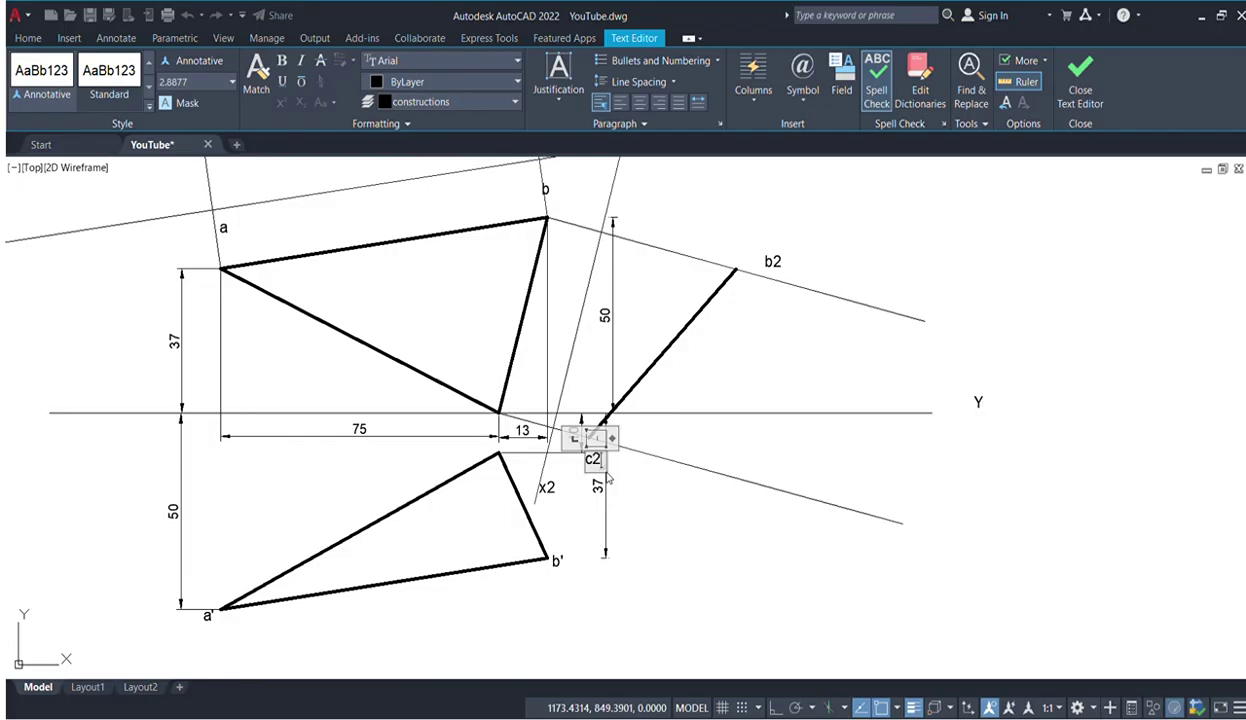
text(c2)
click(634, 488)
mouse_move(634, 488)
middle_down()
mouse_move(740, 511)
mouse_move(788, 538)
middle_up()
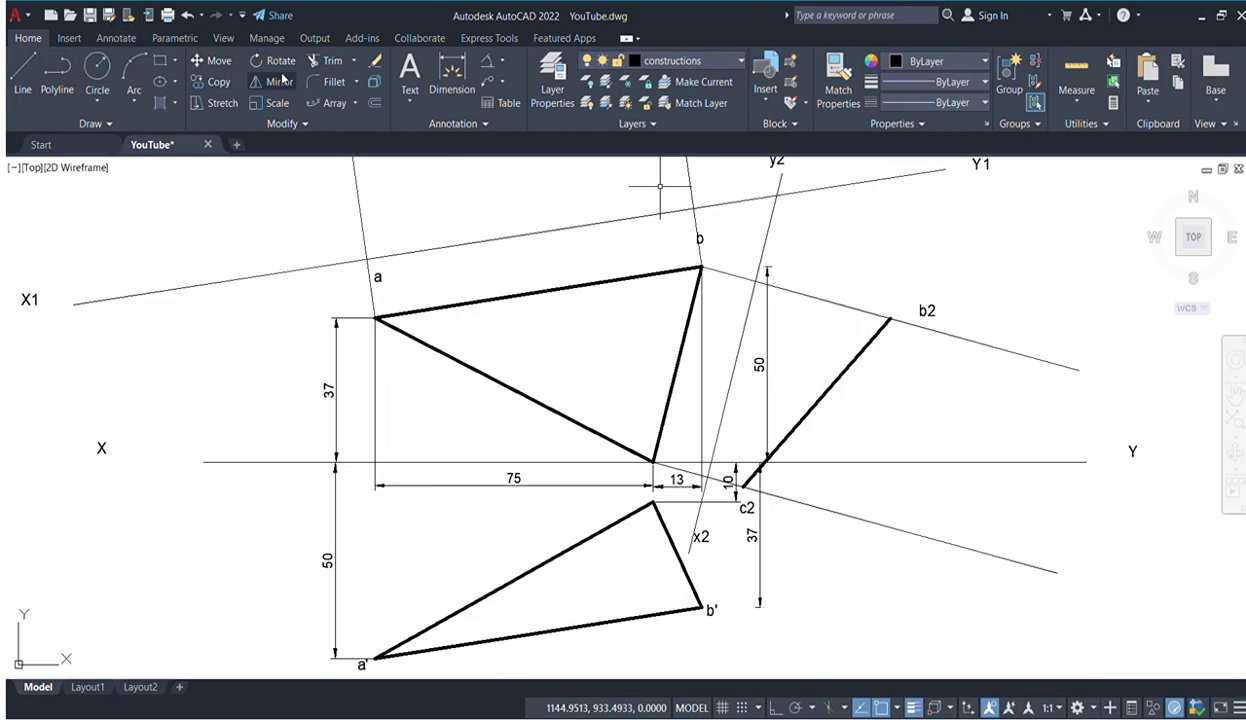
- Offset edge ac to its lower side as a parallel reference line and lengthen its upper end to just beyond X1Y1
click(478, 374)
click(460, 390)
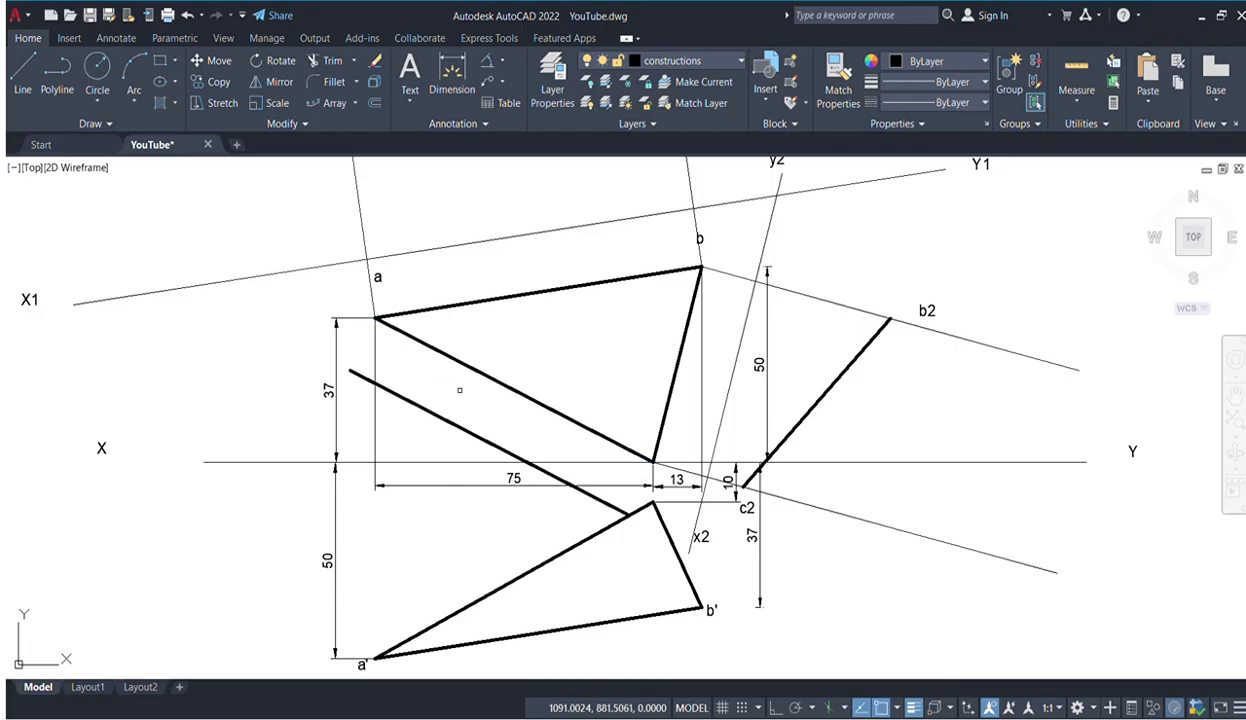
click(395, 393)
click(350, 372)
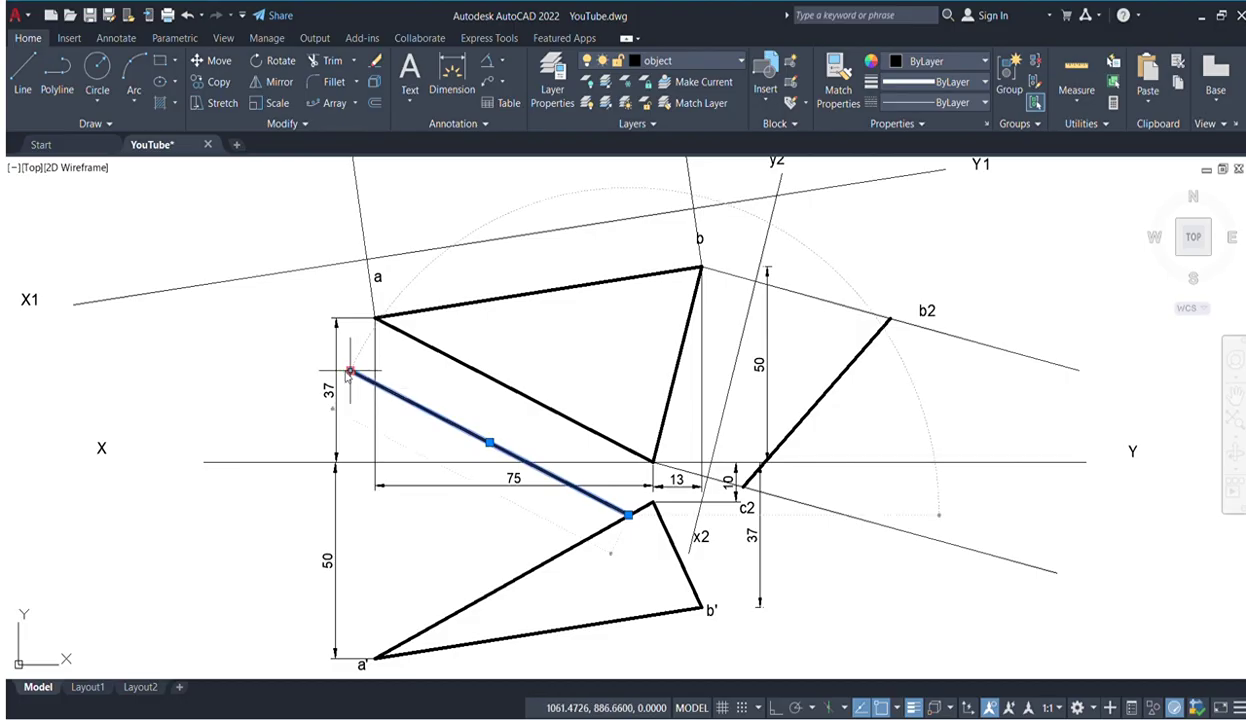
click(179, 281)
key(Escape)
- Lengthen the lower end of the line parallel to ac past x2y2 and match its properties to a constructions-layer line
click(494, 444)
click(628, 514)
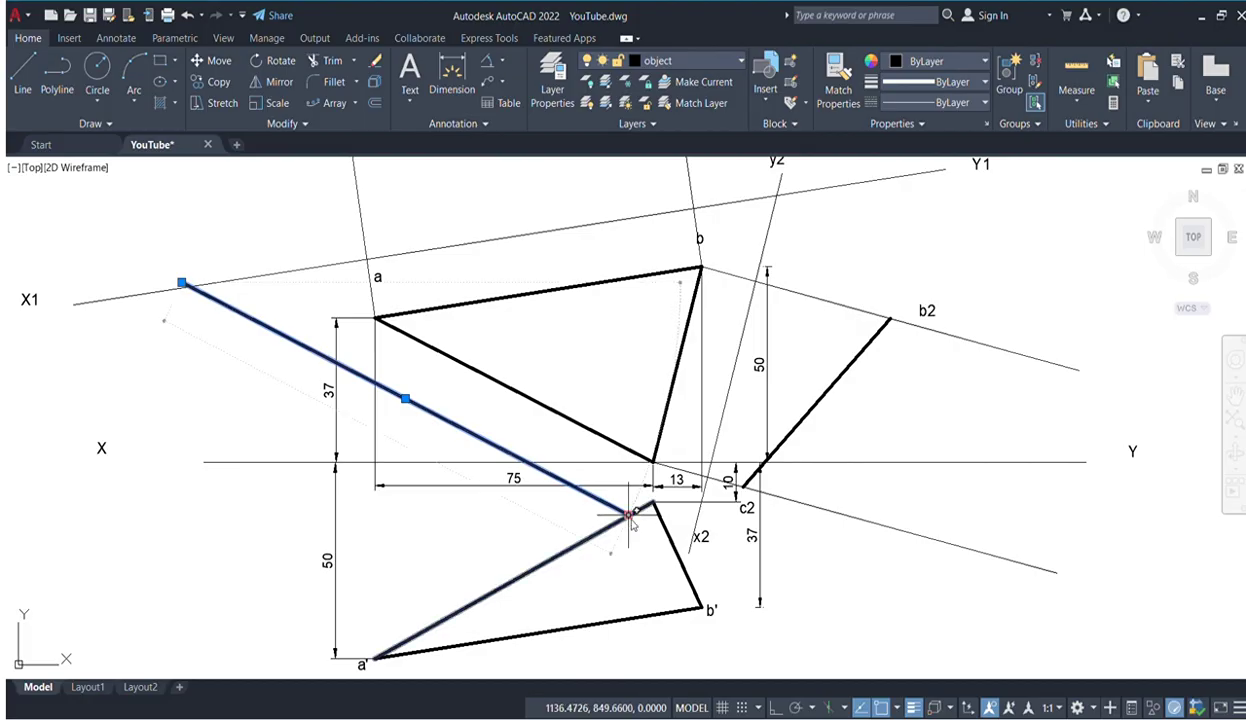
click(754, 570)
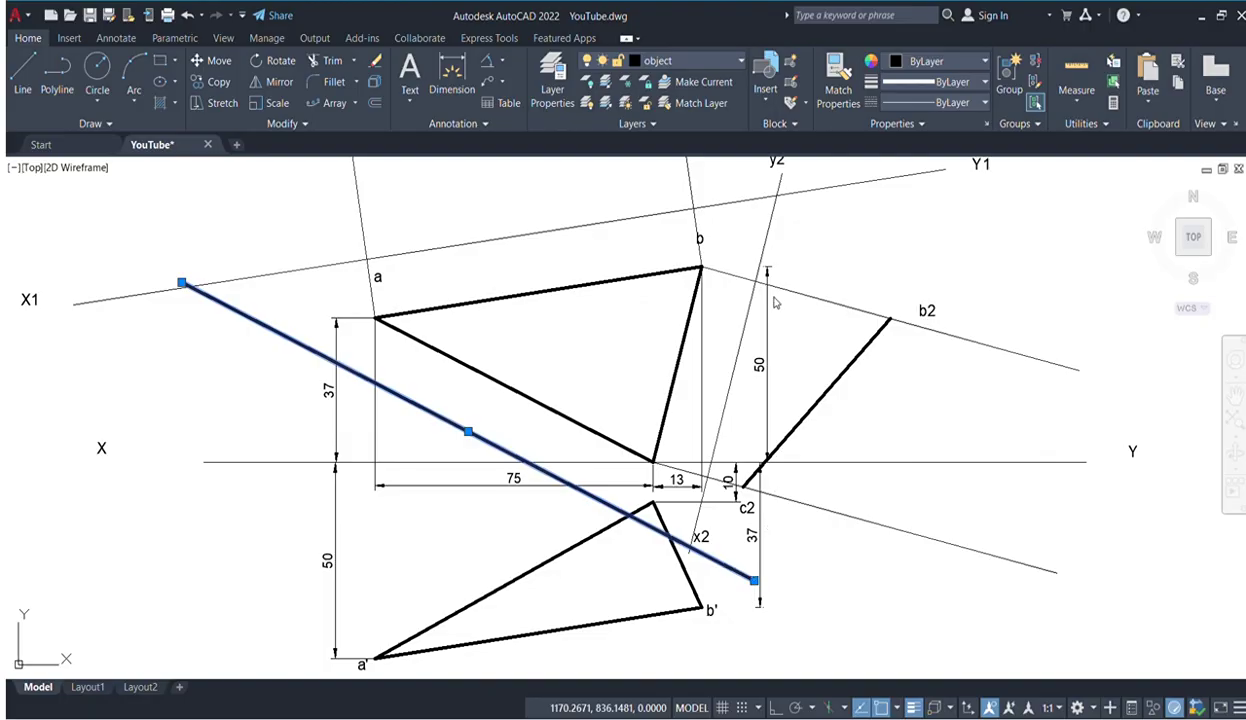
key(Escape)
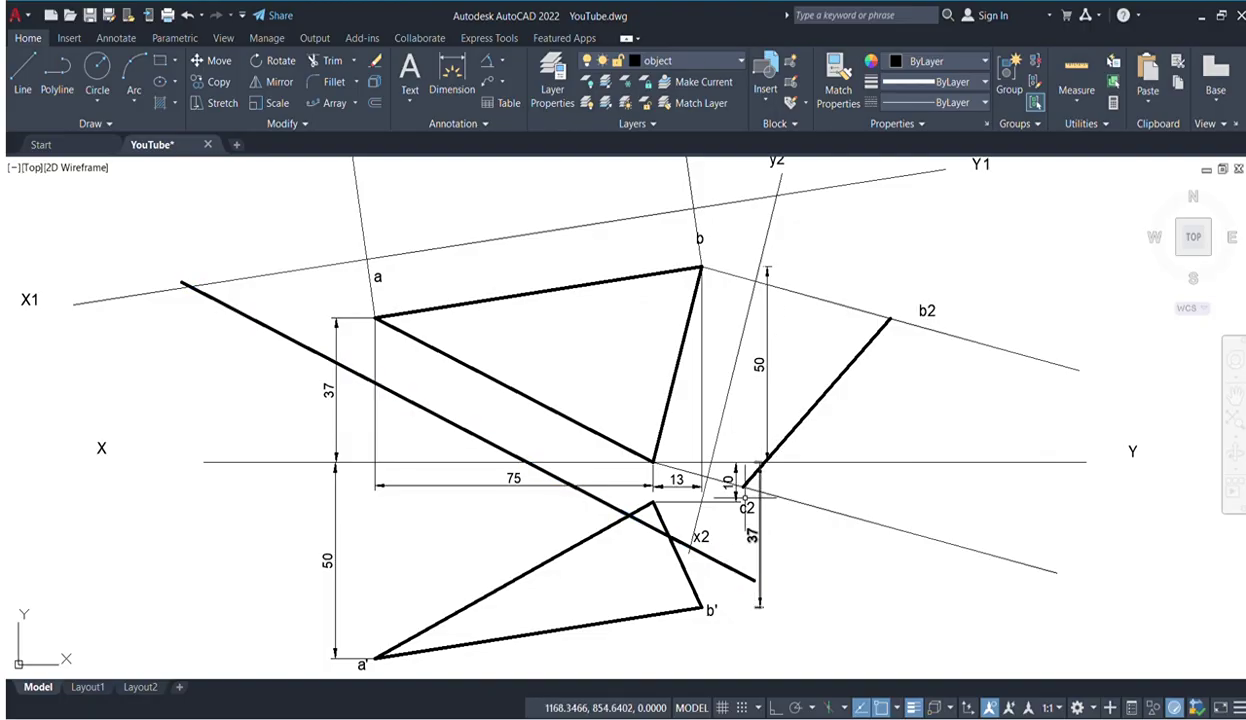
click(452, 425)
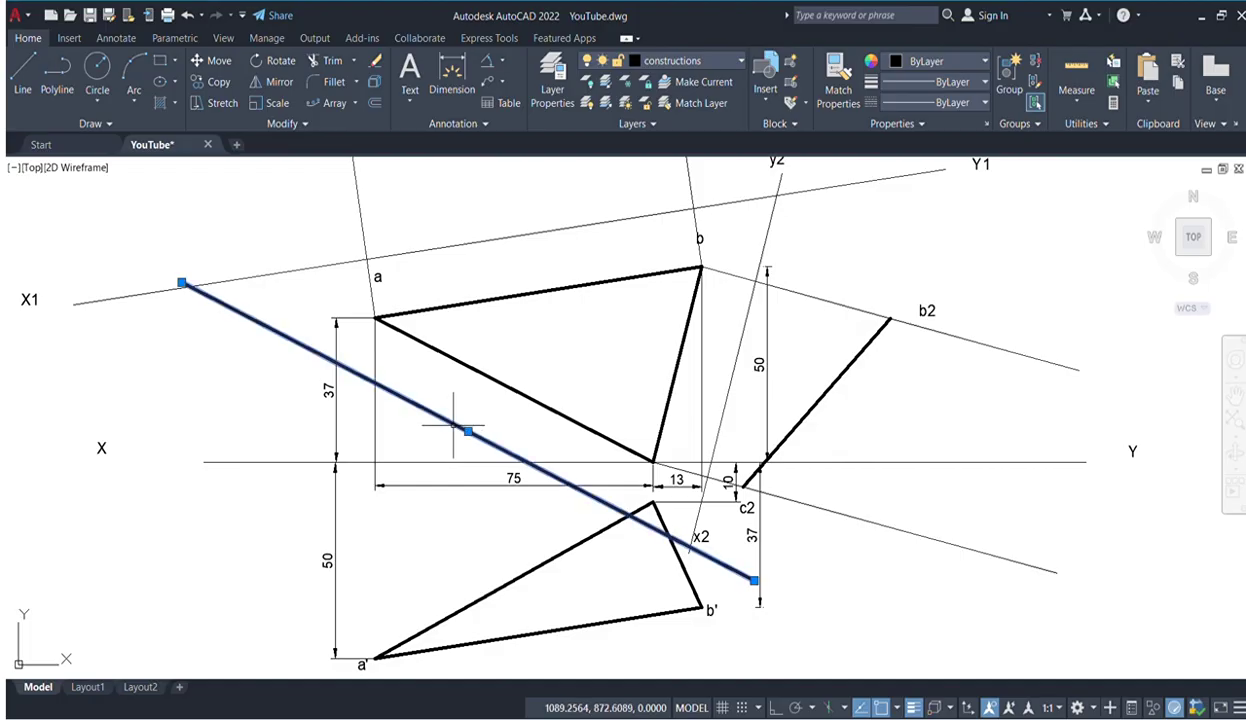
key(Escape)
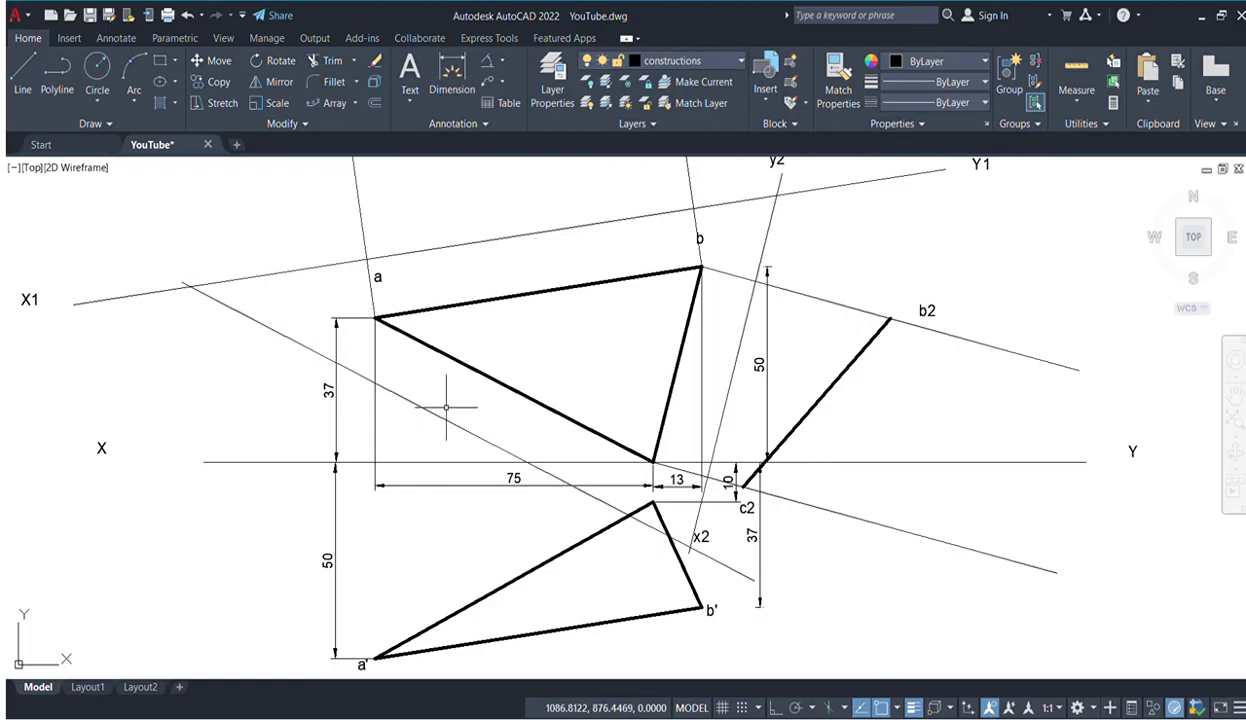
- Label the upper end of the reference line parallel to ac as x3 and its lower end as y3
click(403, 68)
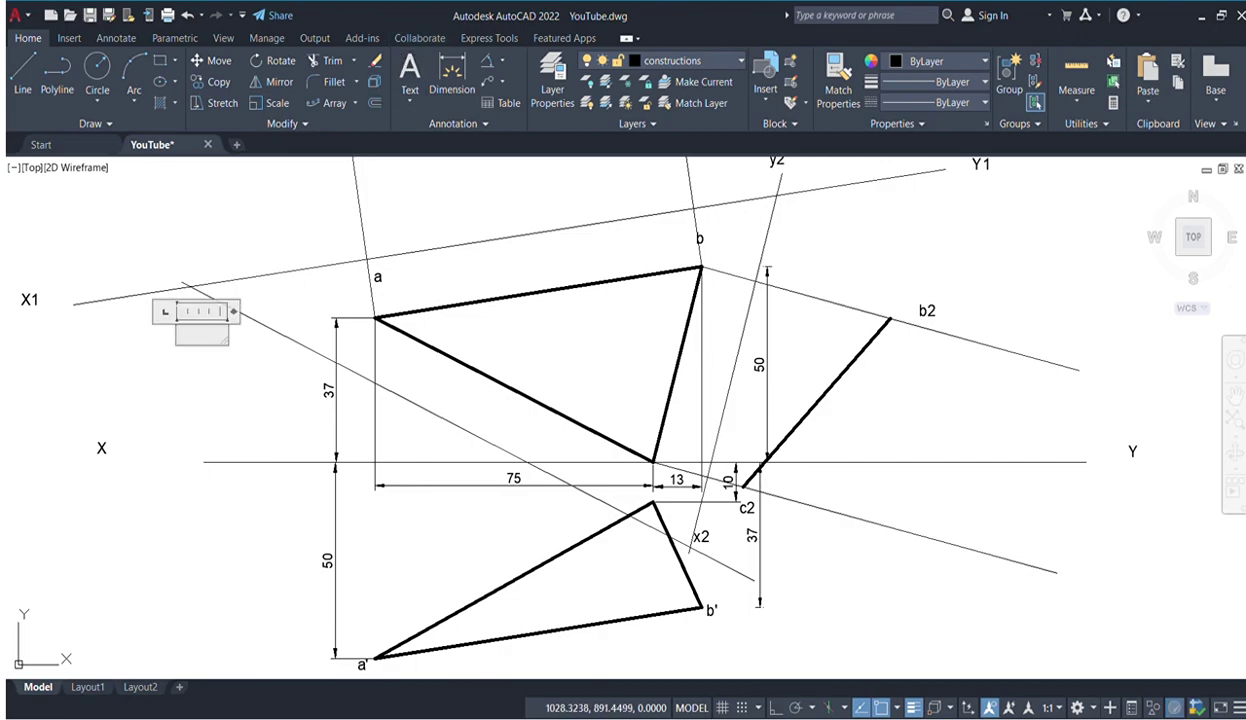
click(224, 358)
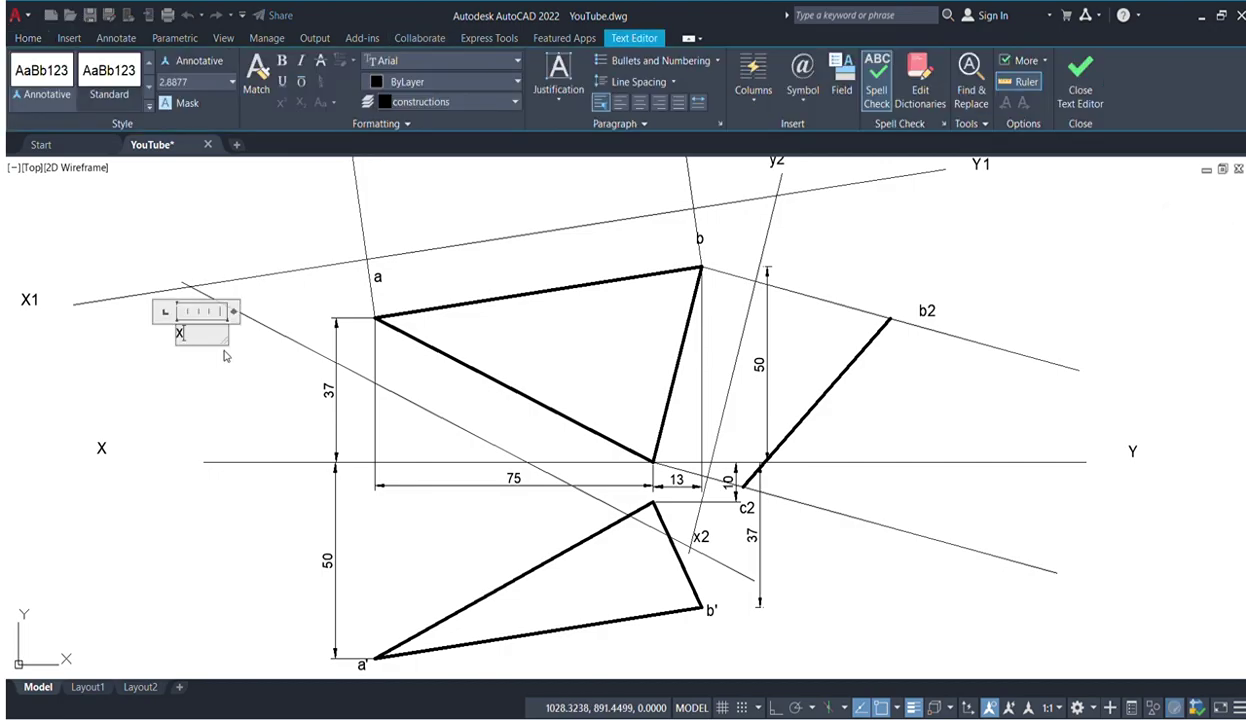
click(222, 370)
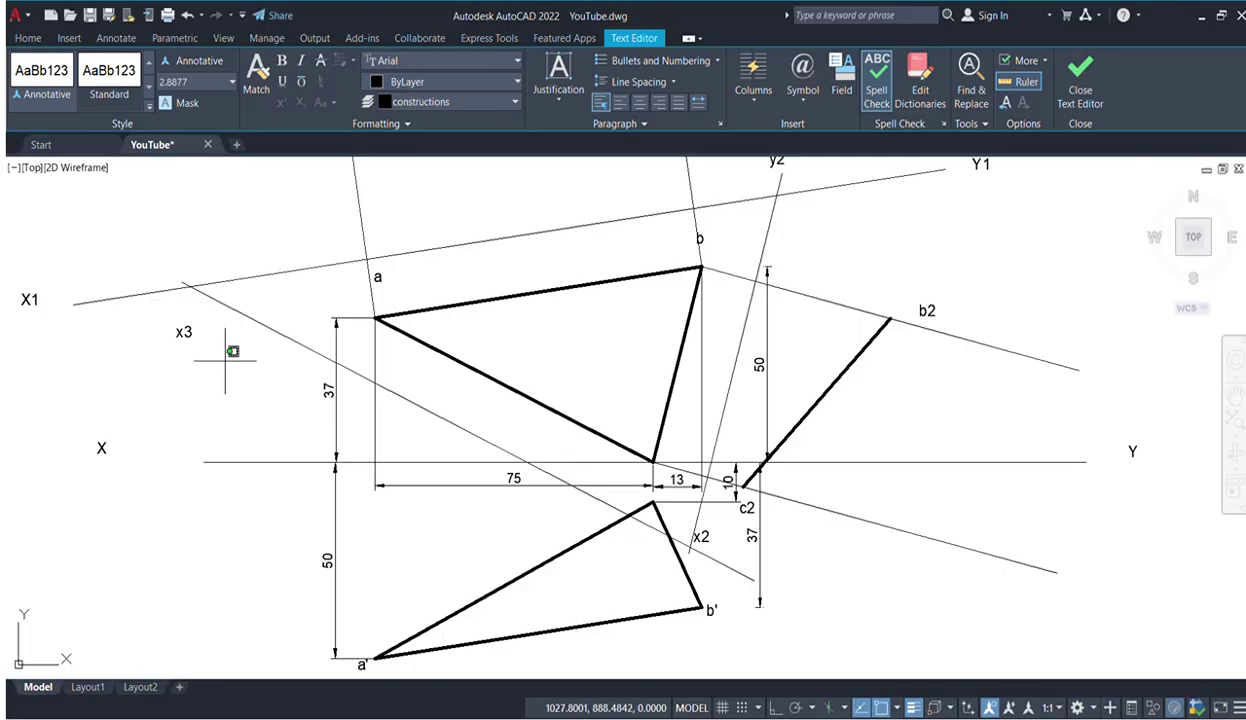
click(753, 580)
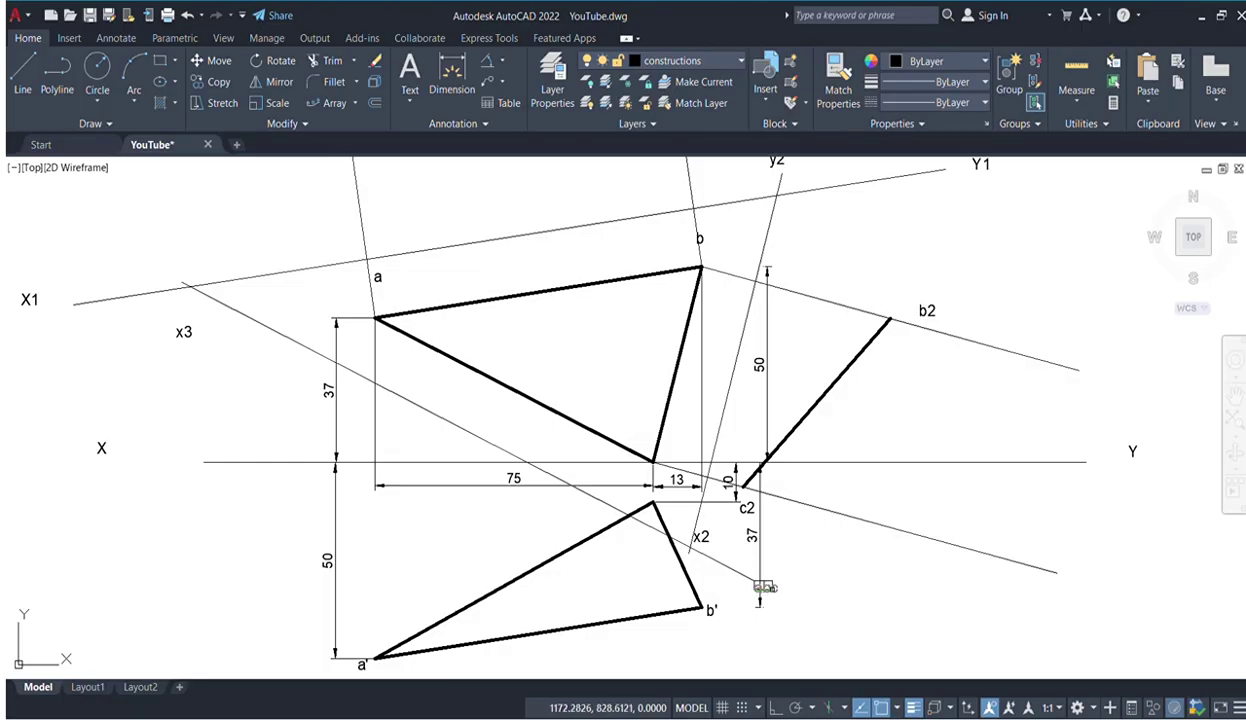
click(778, 608)
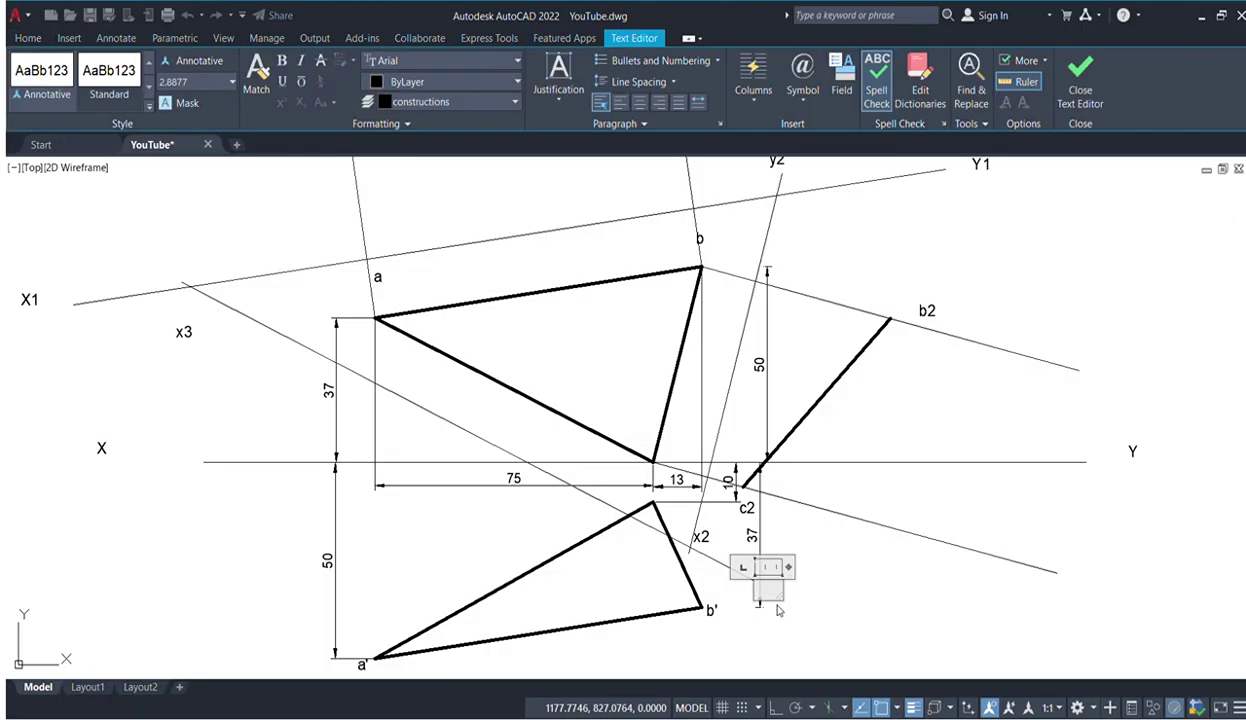
click(918, 598)
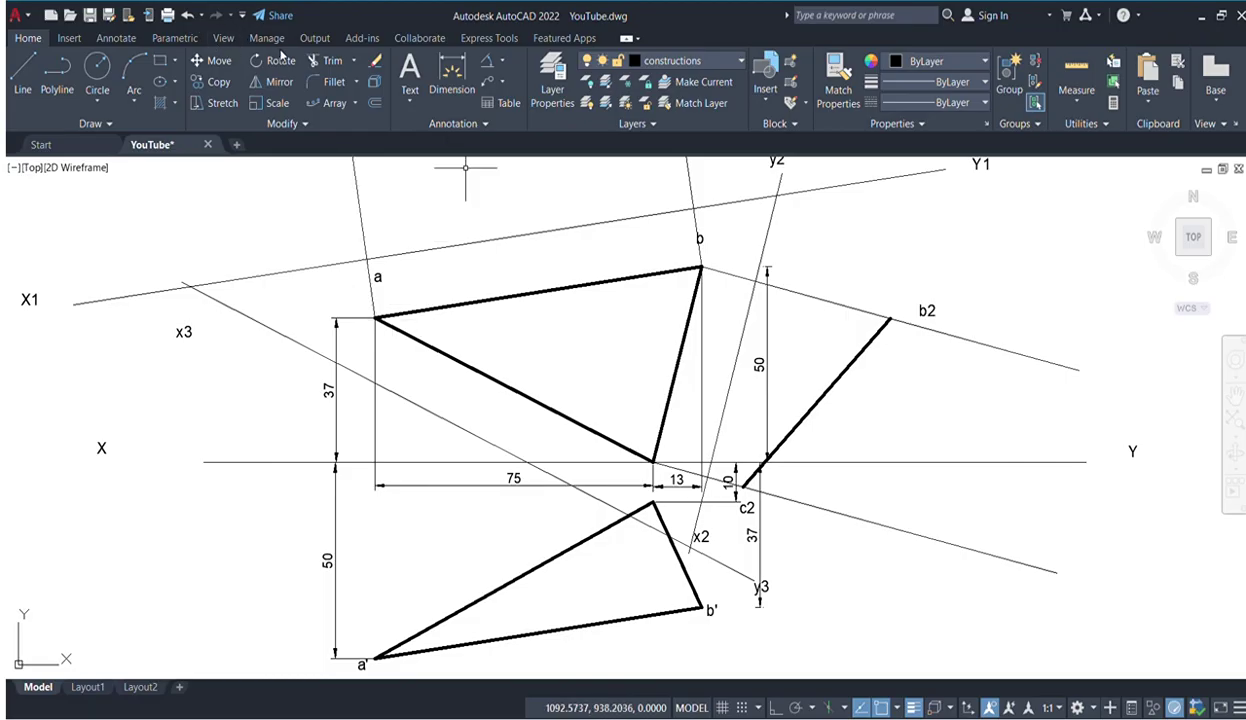
- Draw a projector from point a perpendicular to x3y3 and lengthen it well past x3y3 to below the XY line
click(23, 75)
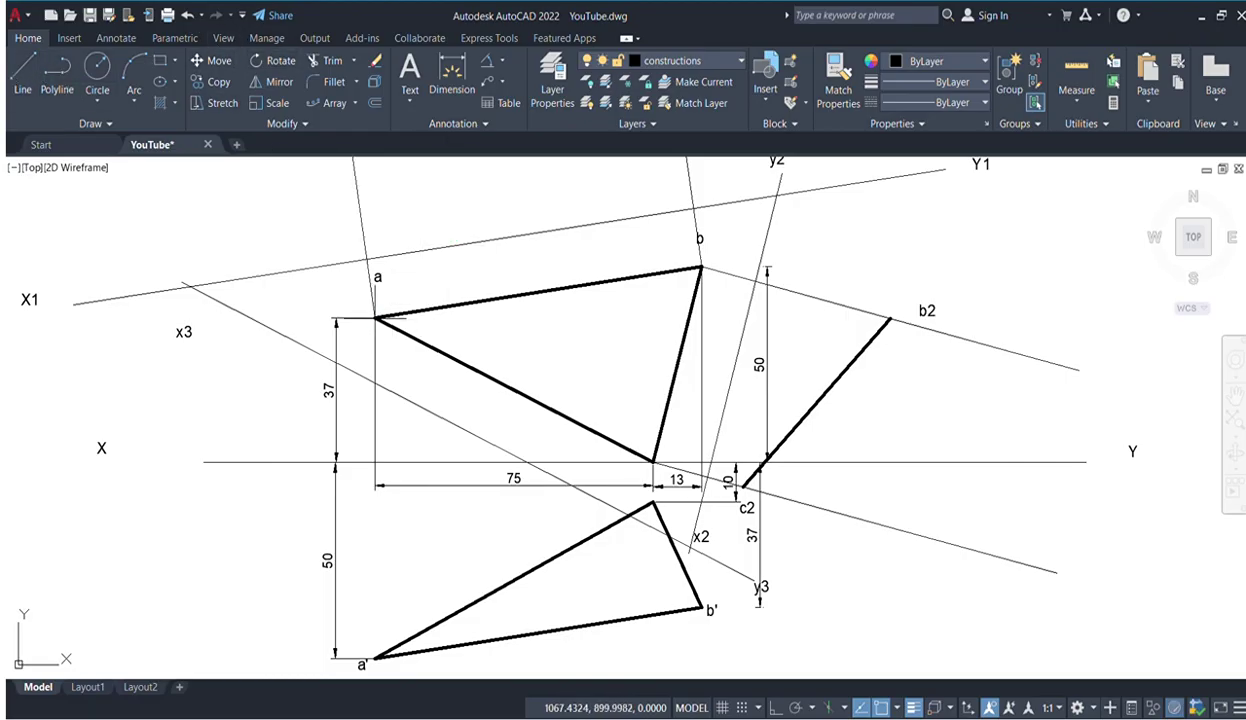
click(375, 318)
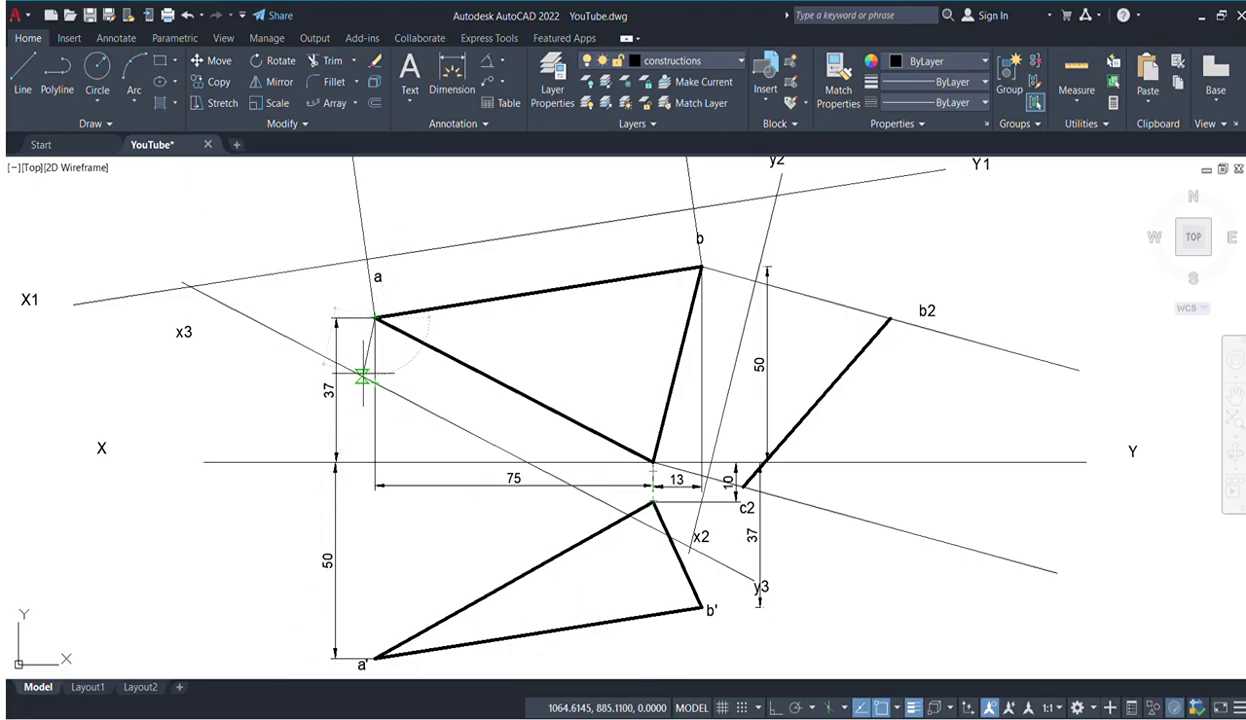
click(348, 372)
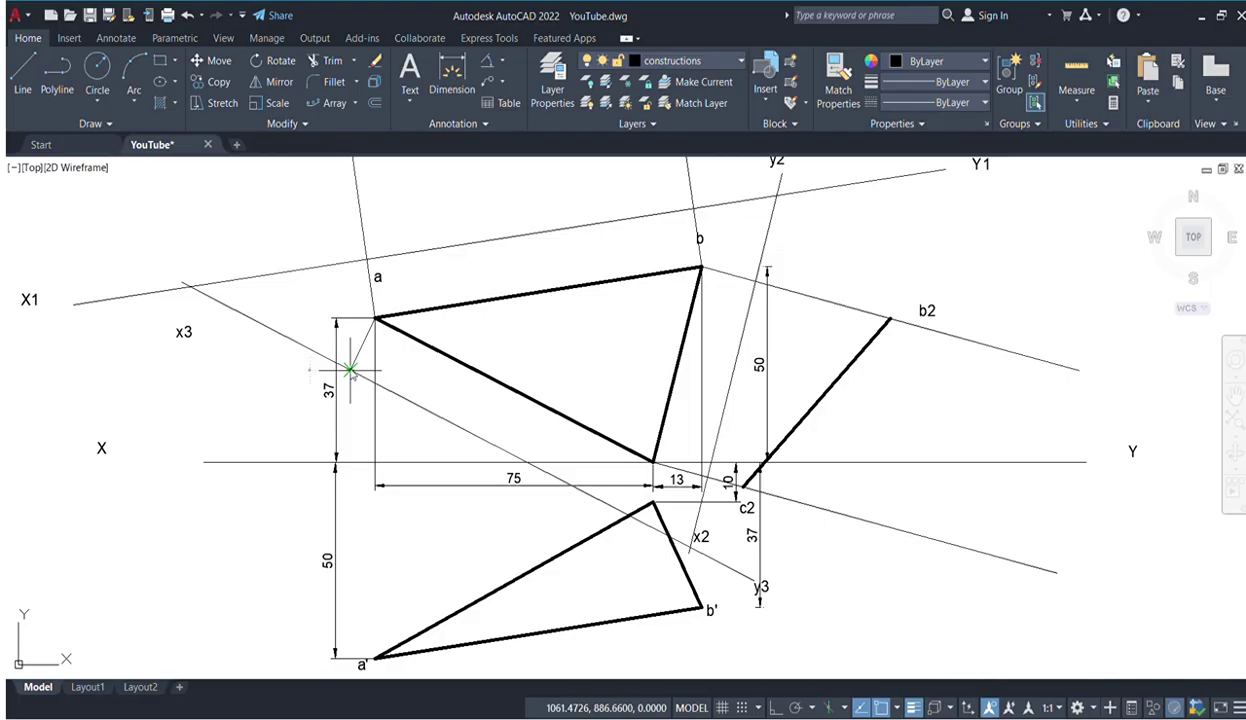
key(Escape)
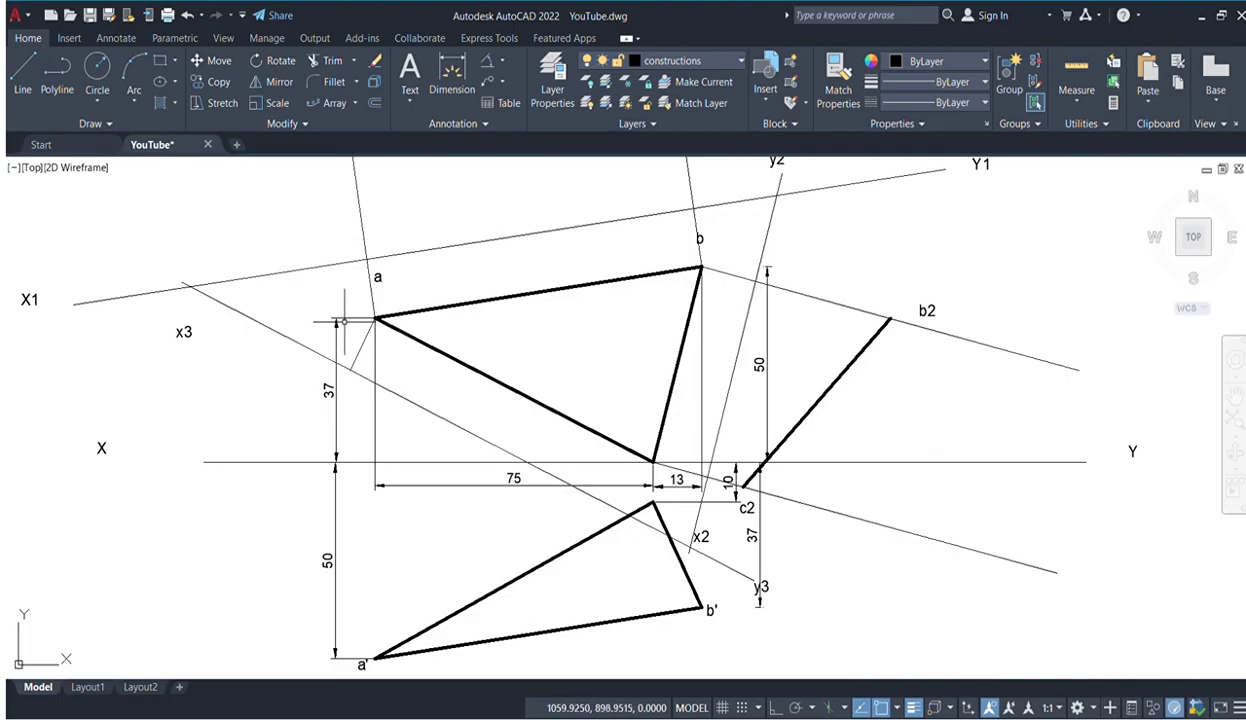
click(350, 371)
click(204, 586)
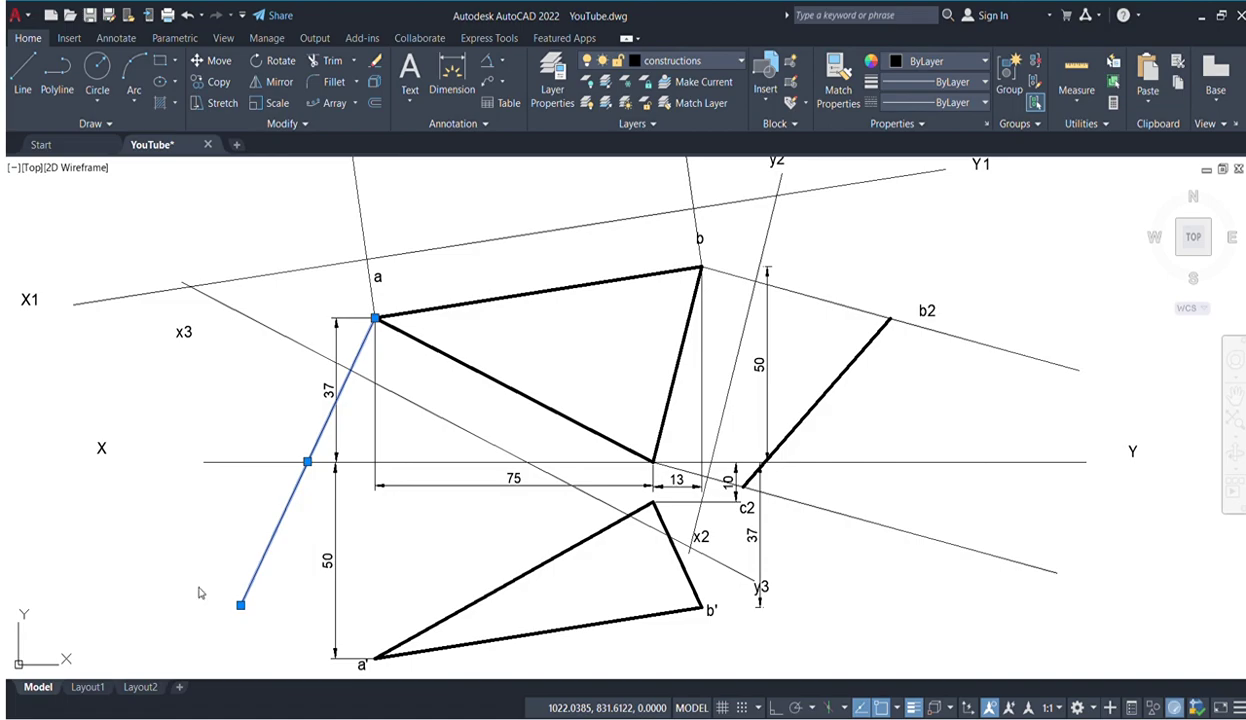
key(Escape)
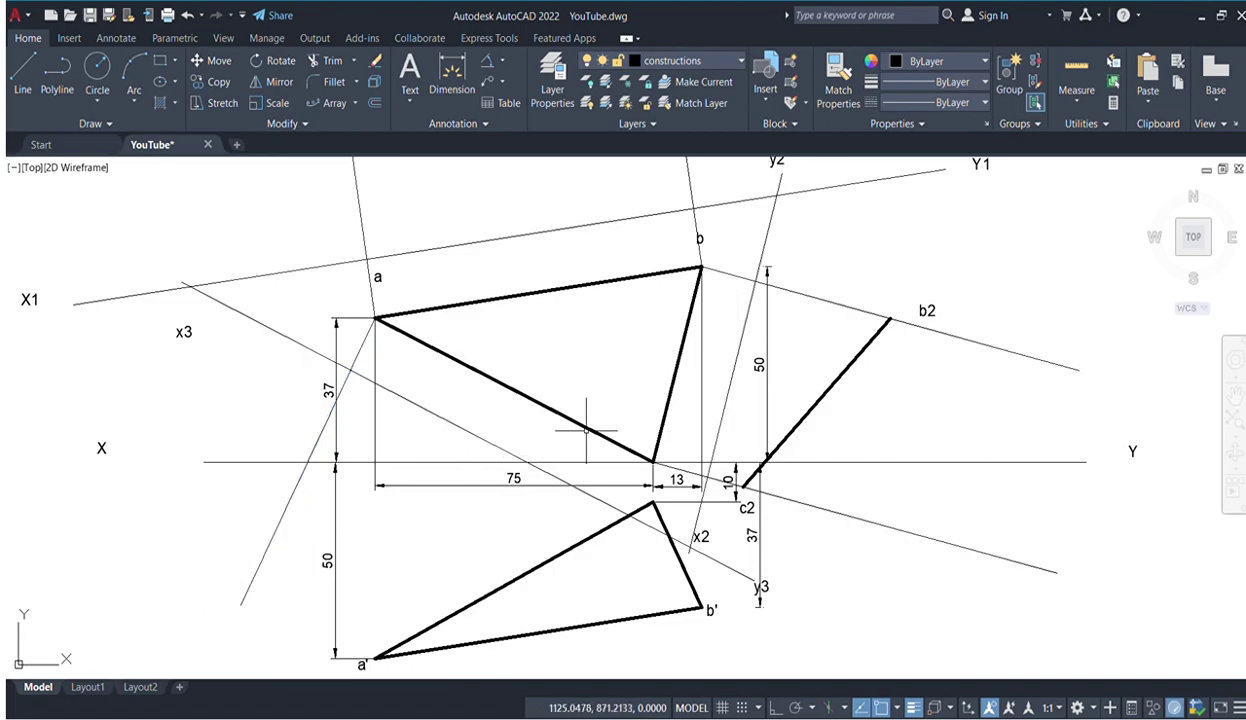
- Draw a projector from the triangle's lower vertex c perpendicular to x3y3 and lengthen it to below edge a'b'
click(651, 463)
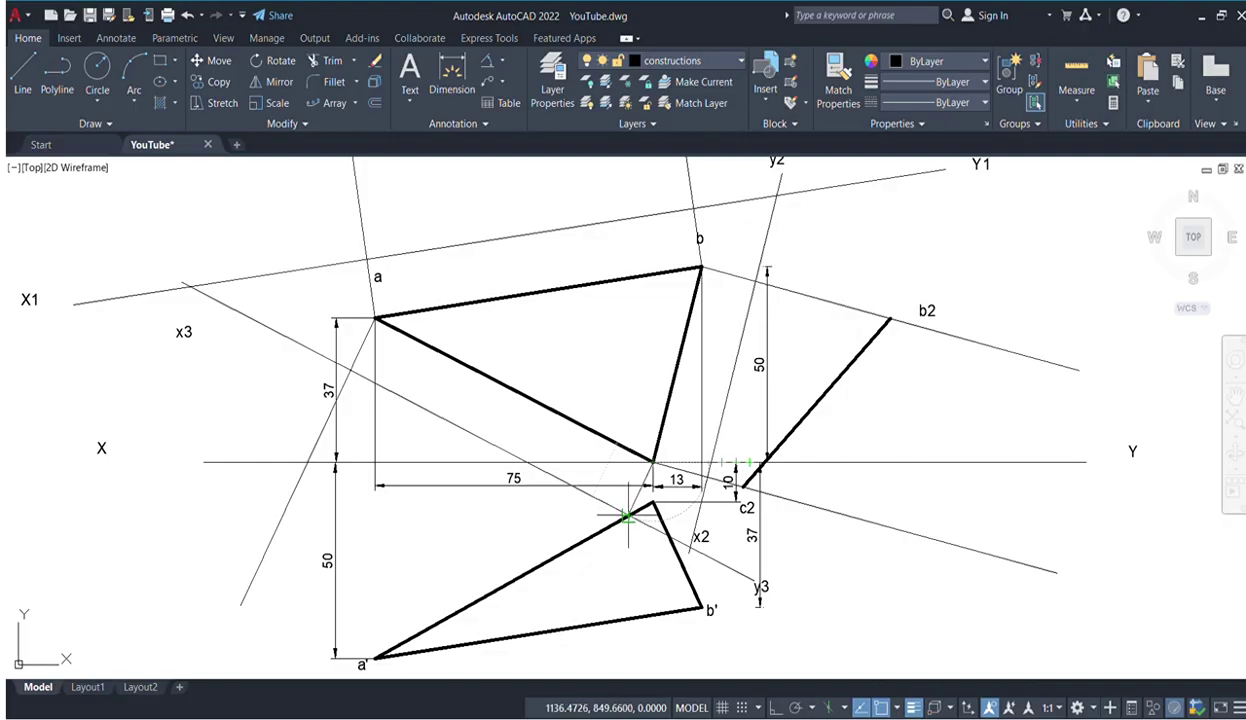
click(627, 516)
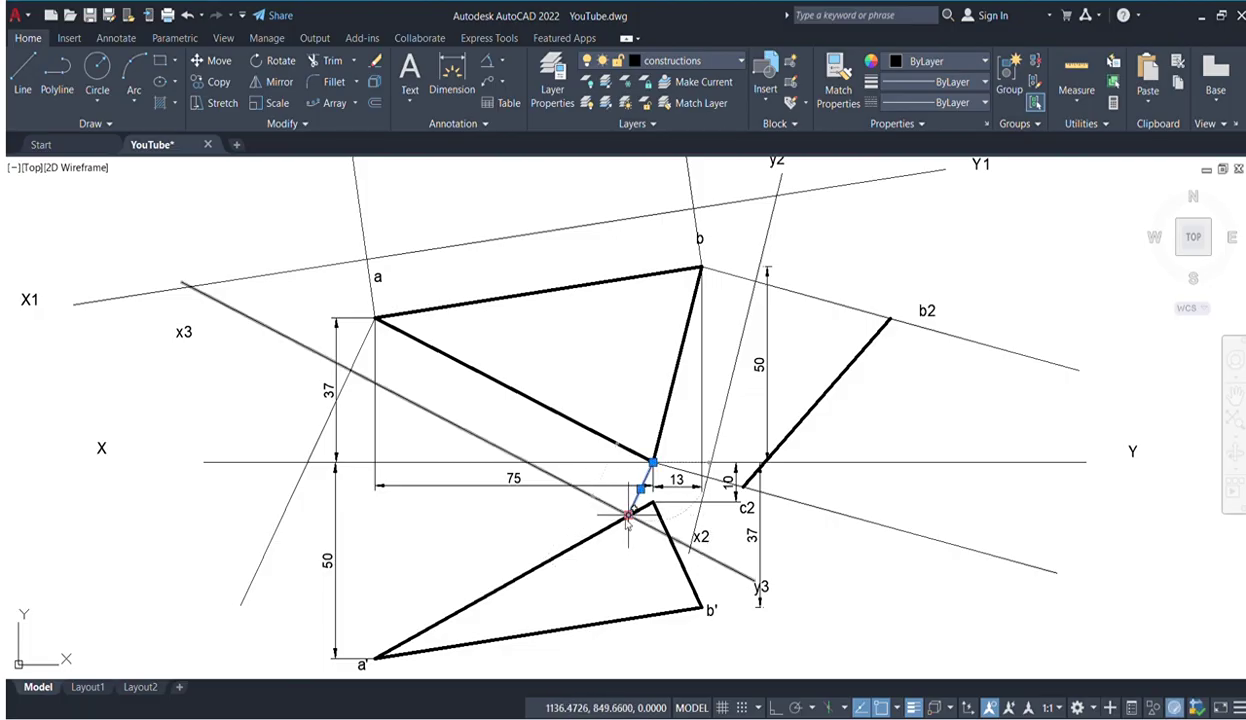
click(627, 516)
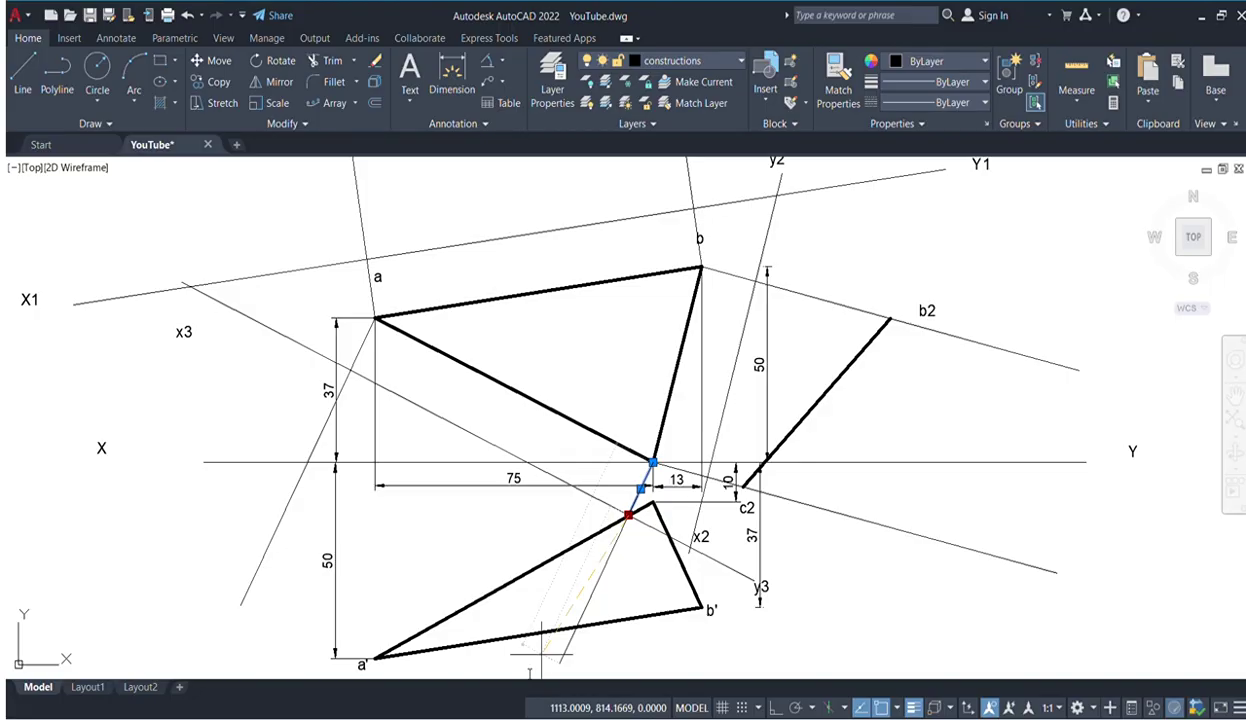
middle_drag(553, 557, 590, 410)
click(548, 618)
key(Escape)
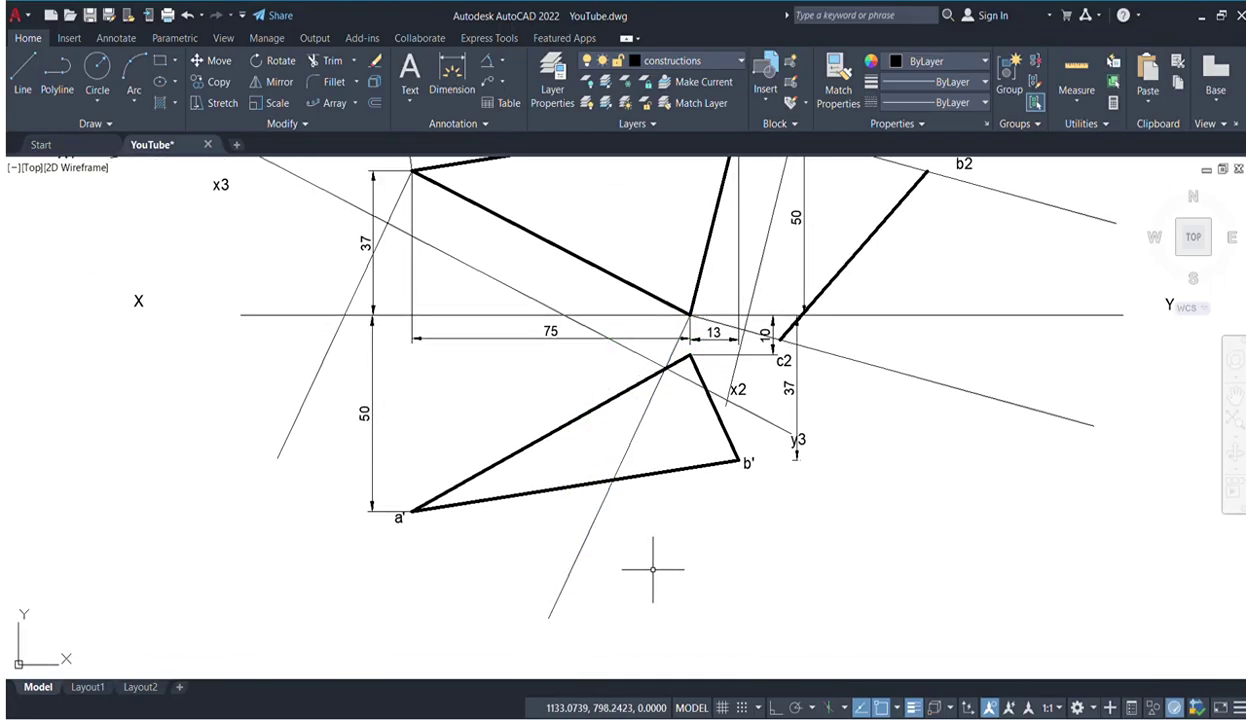
- Mark a point 50 mm from x3y3 on the projector from a with a short perpendicular tick, removing the helper line
scroll(470, 362, down, 2)
middle_drag(470, 362, 427, 476)
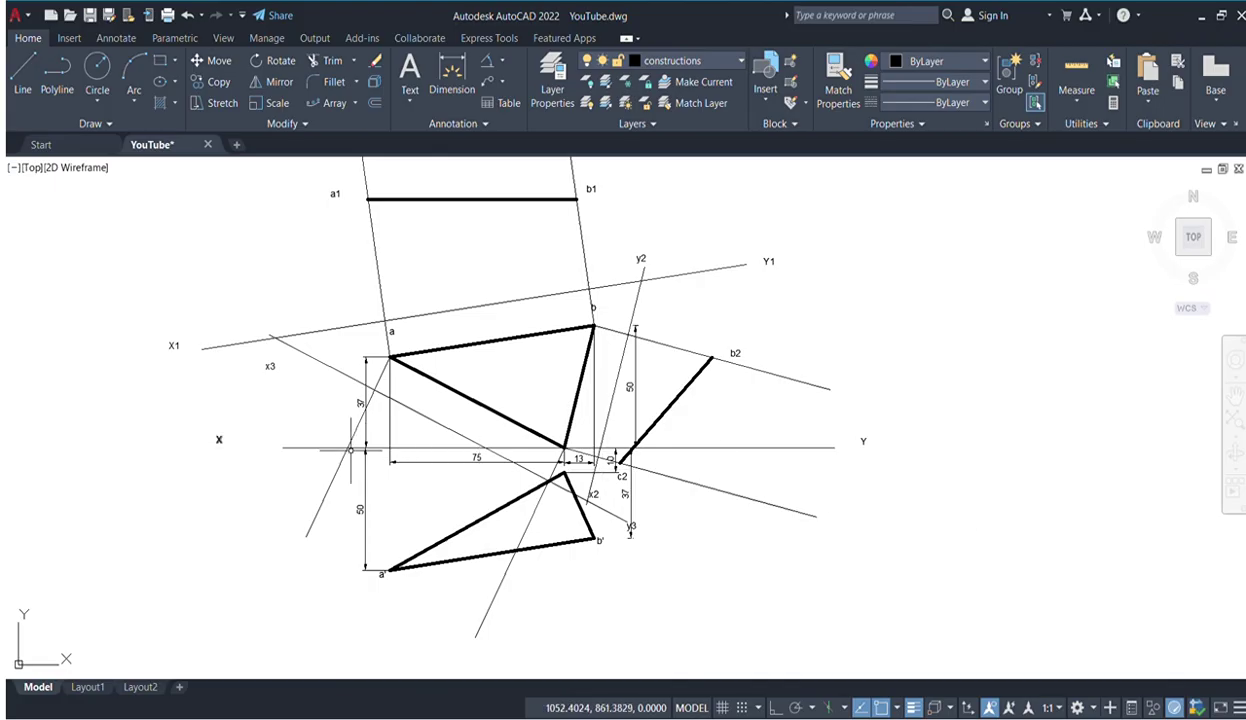
scroll(357, 453, up, 2)
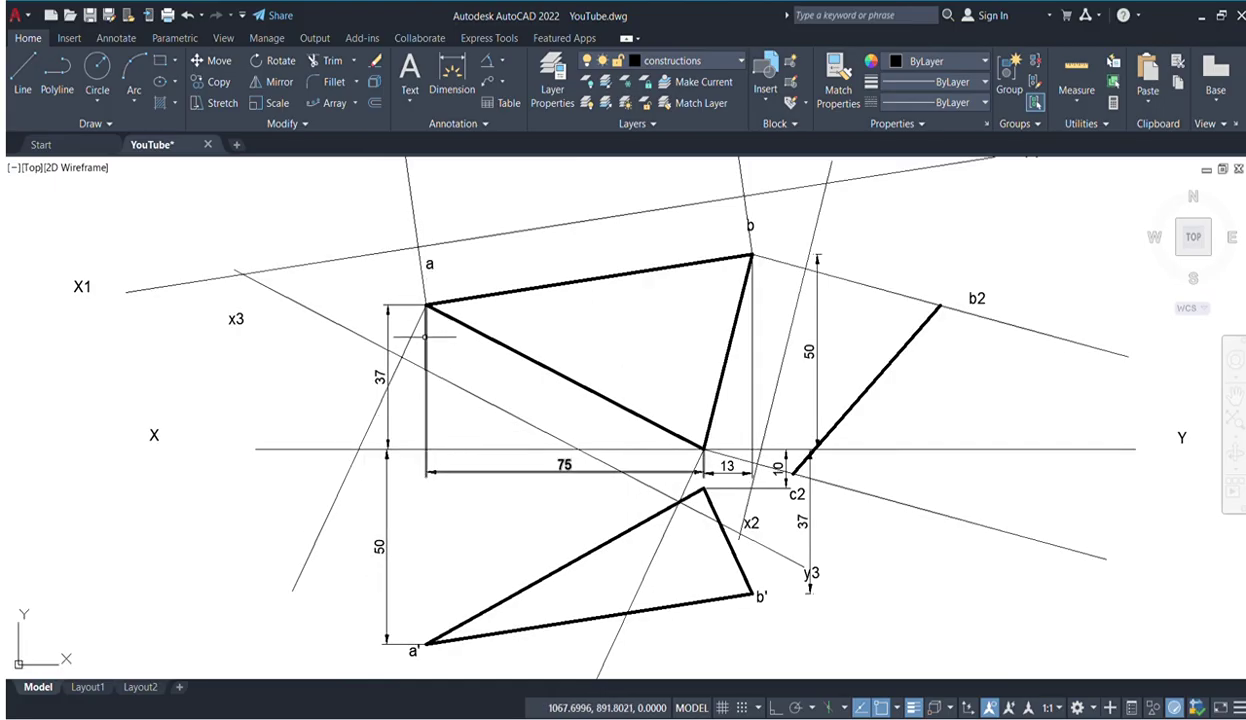
middle_drag(500, 556, 537, 465)
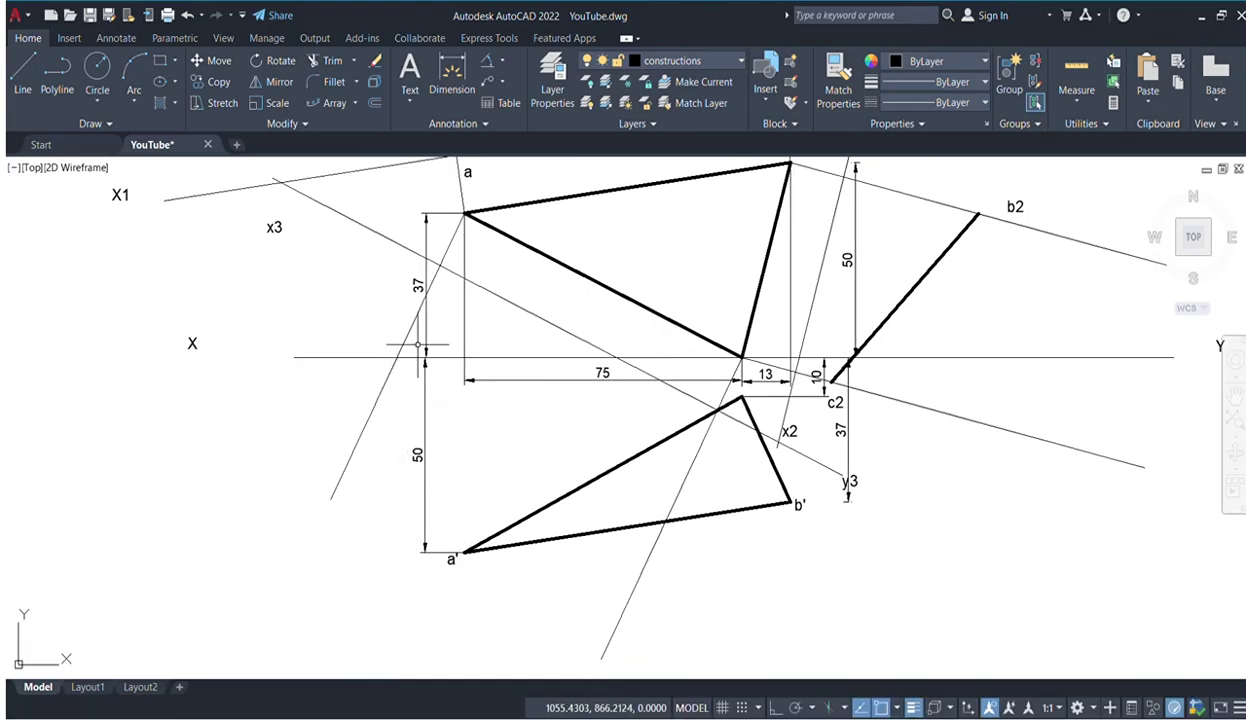
scroll(410, 408, up, 2)
scroll(420, 470, down, 2)
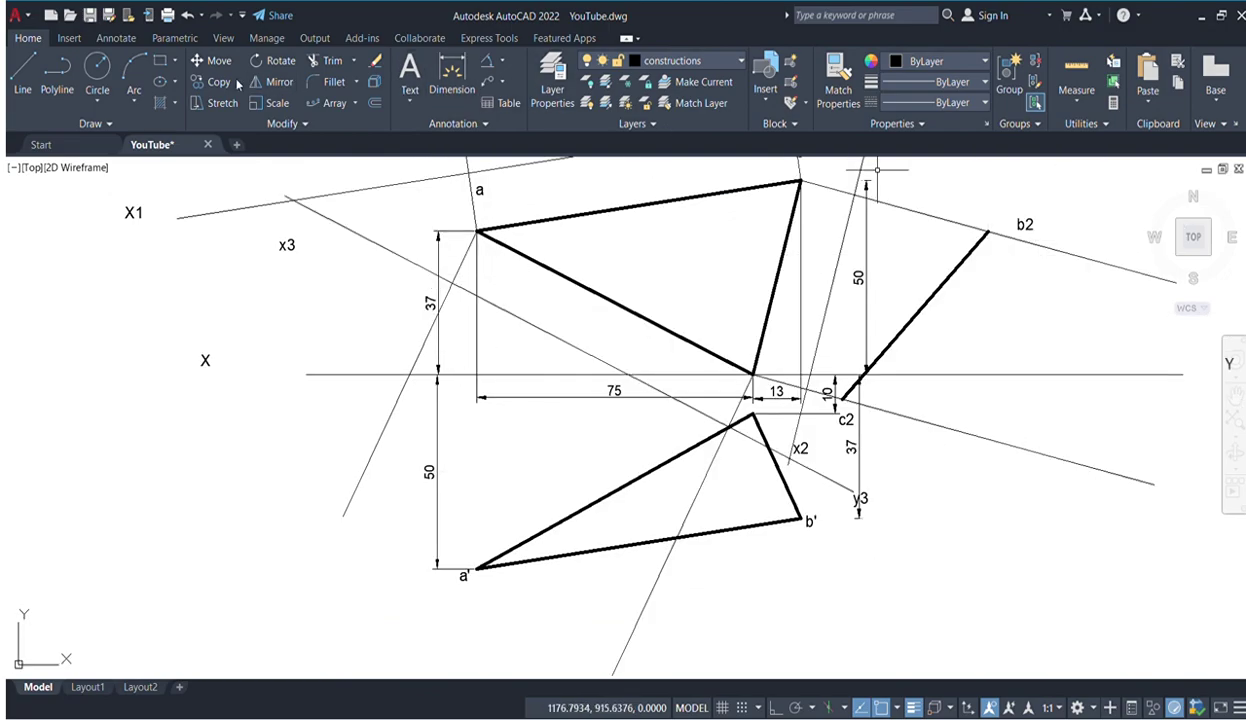
click(29, 66)
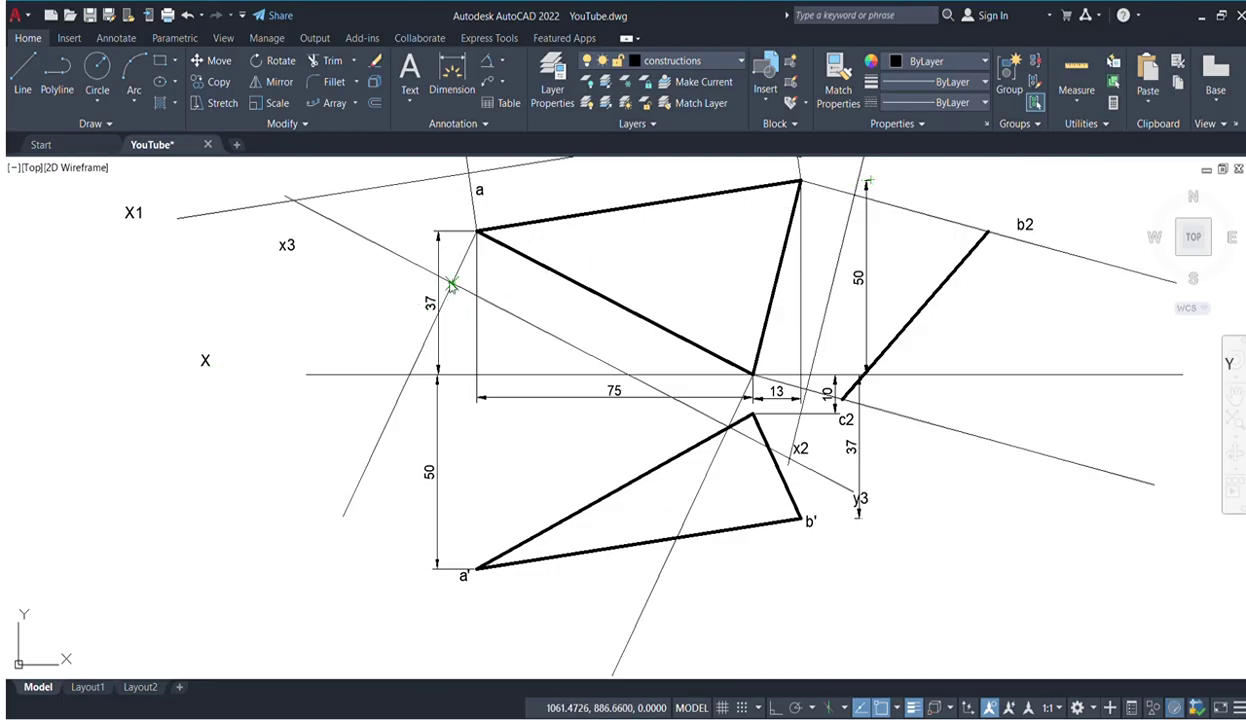
click(452, 284)
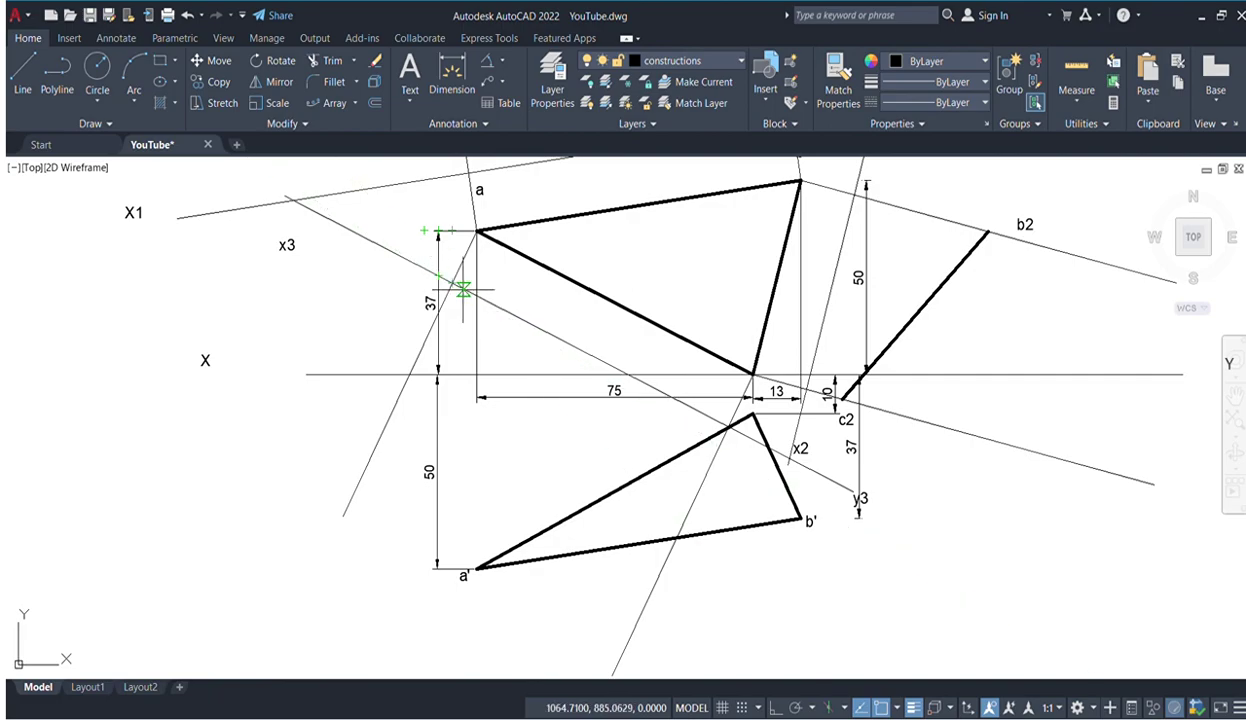
click(452, 282)
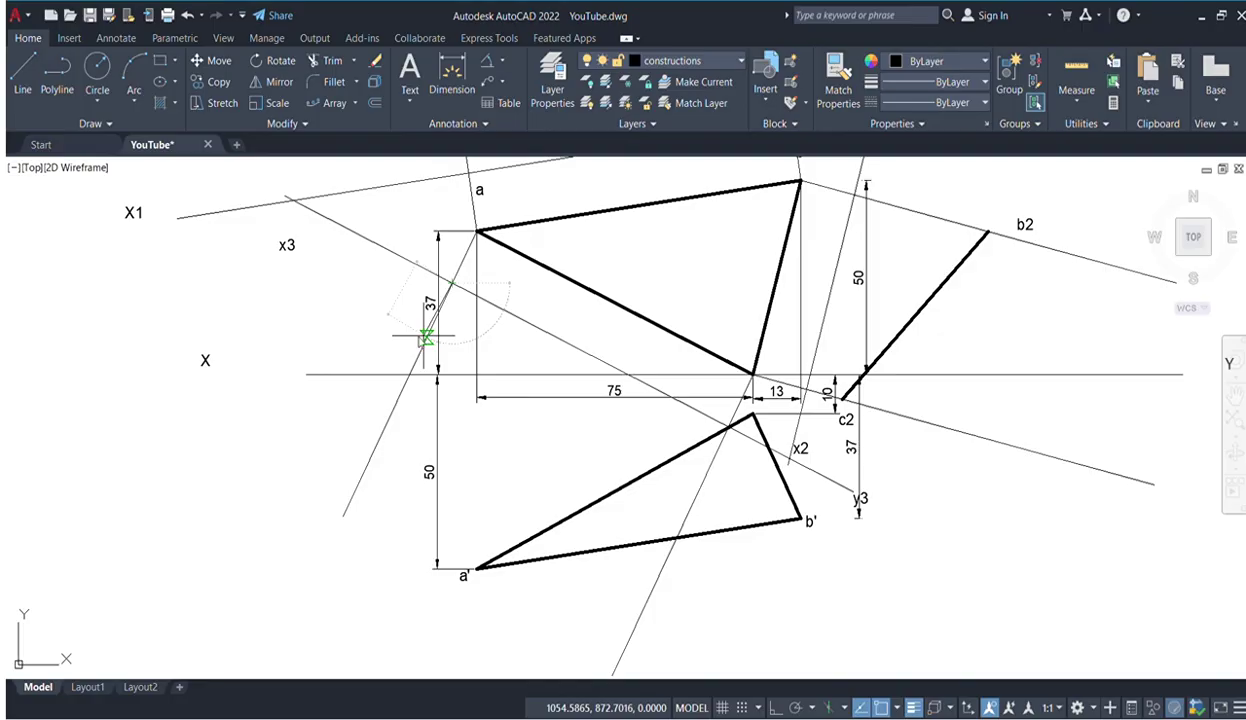
click(425, 337)
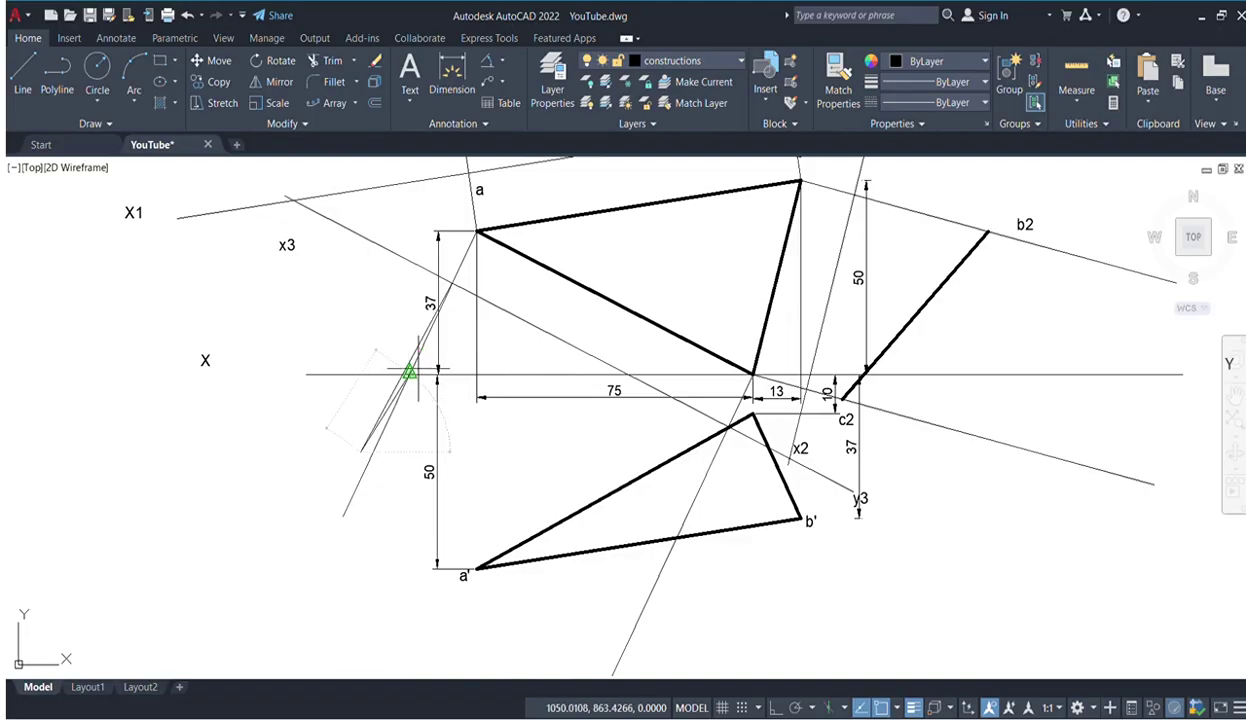
click(364, 440)
click(375, 61)
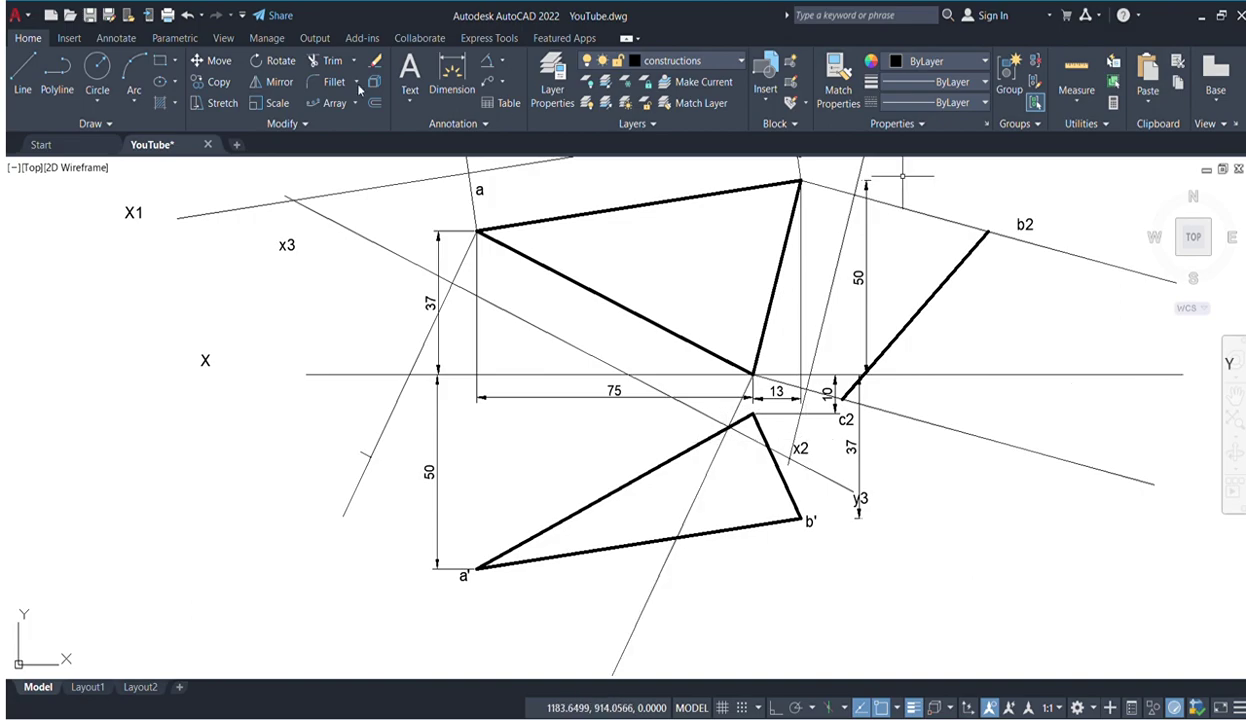
- Draw a short tick line across the projector from c, 10 mm from x3y3
click(16, 88)
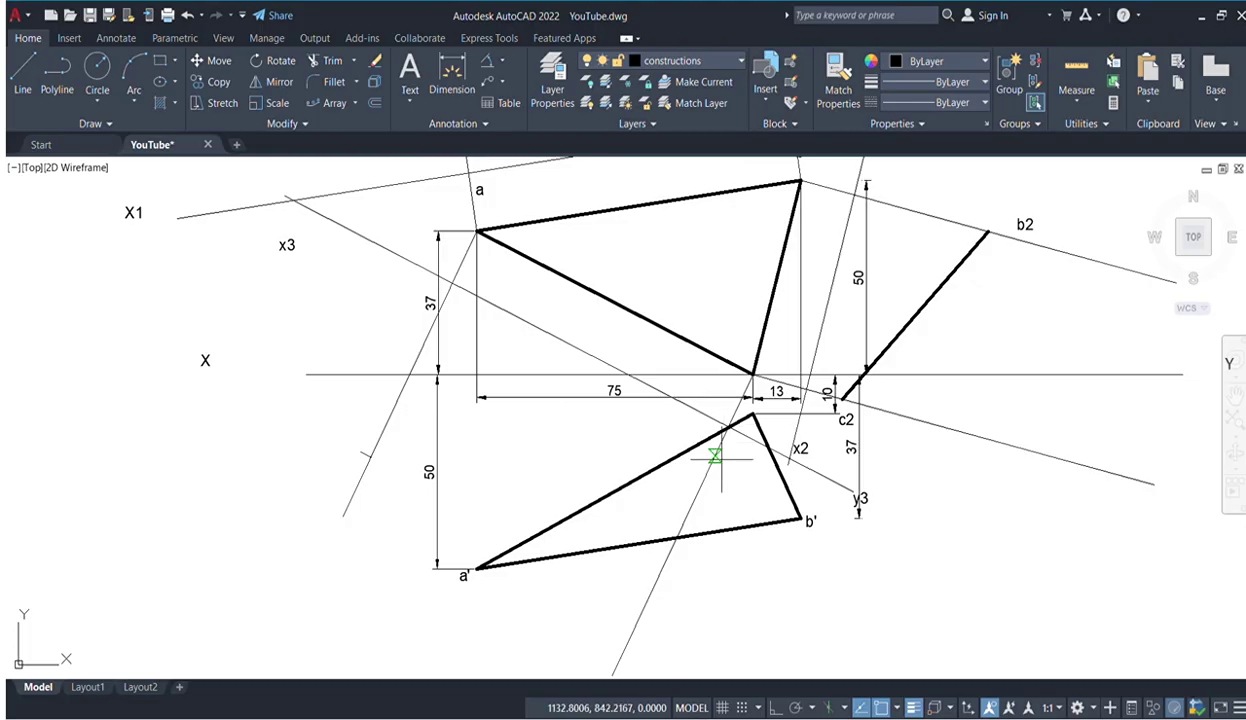
click(716, 460)
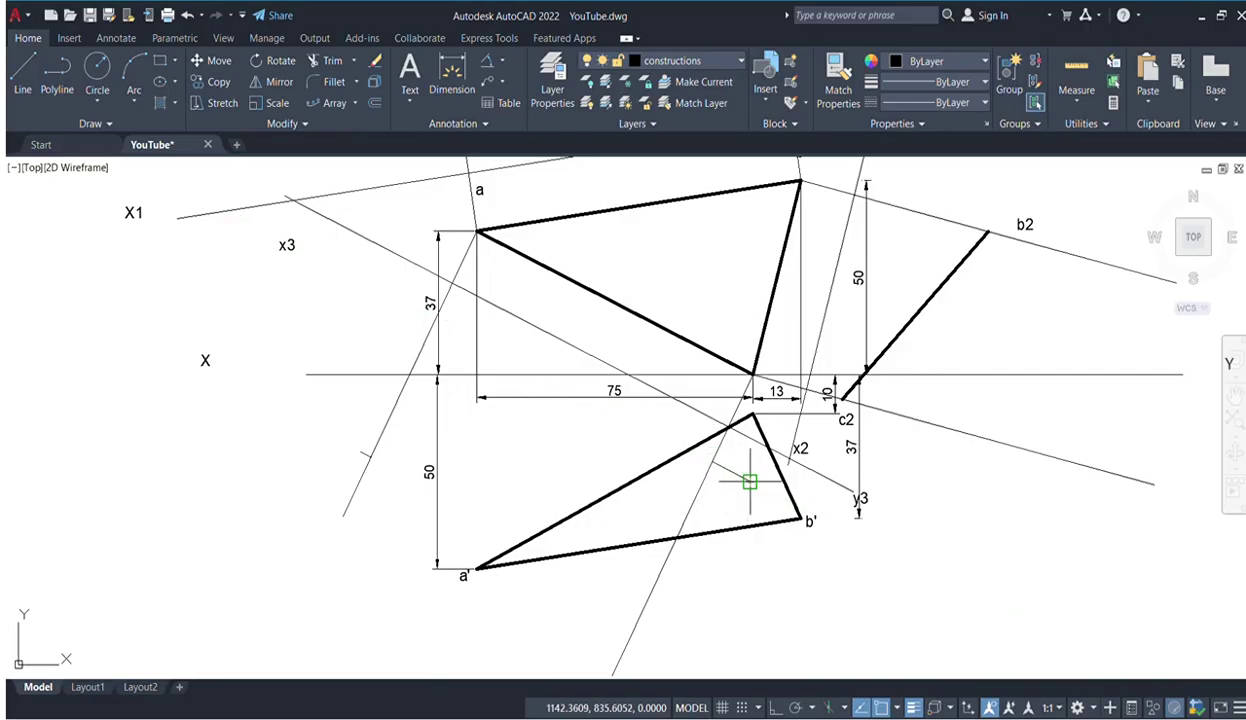
click(750, 482)
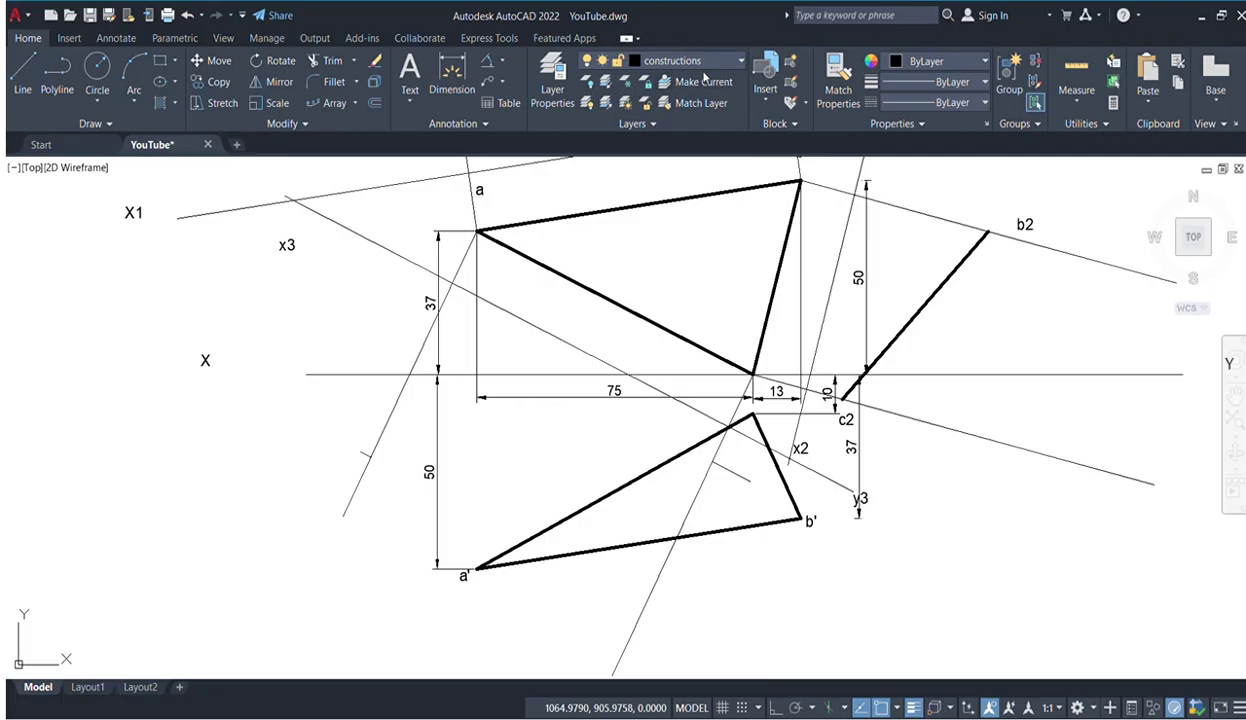
- Draw a line on the object layer joining the marked points on the projectors from a and c
text(l)
key(Return)
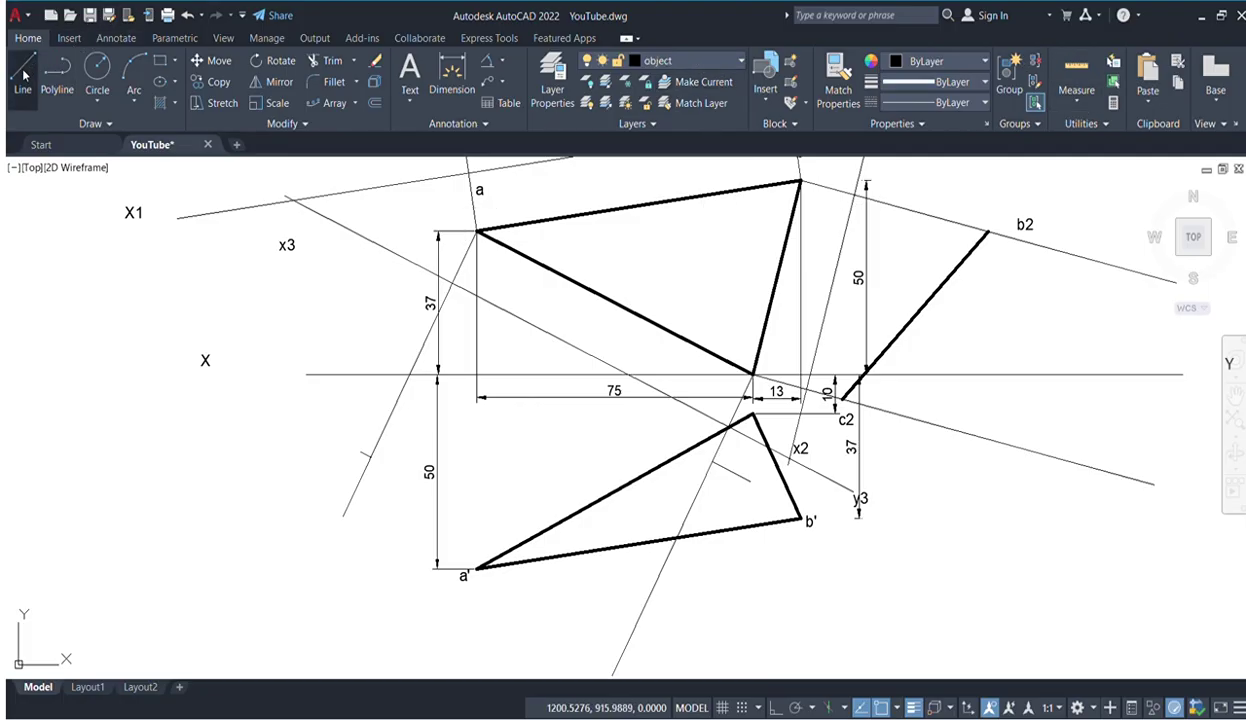
click(370, 457)
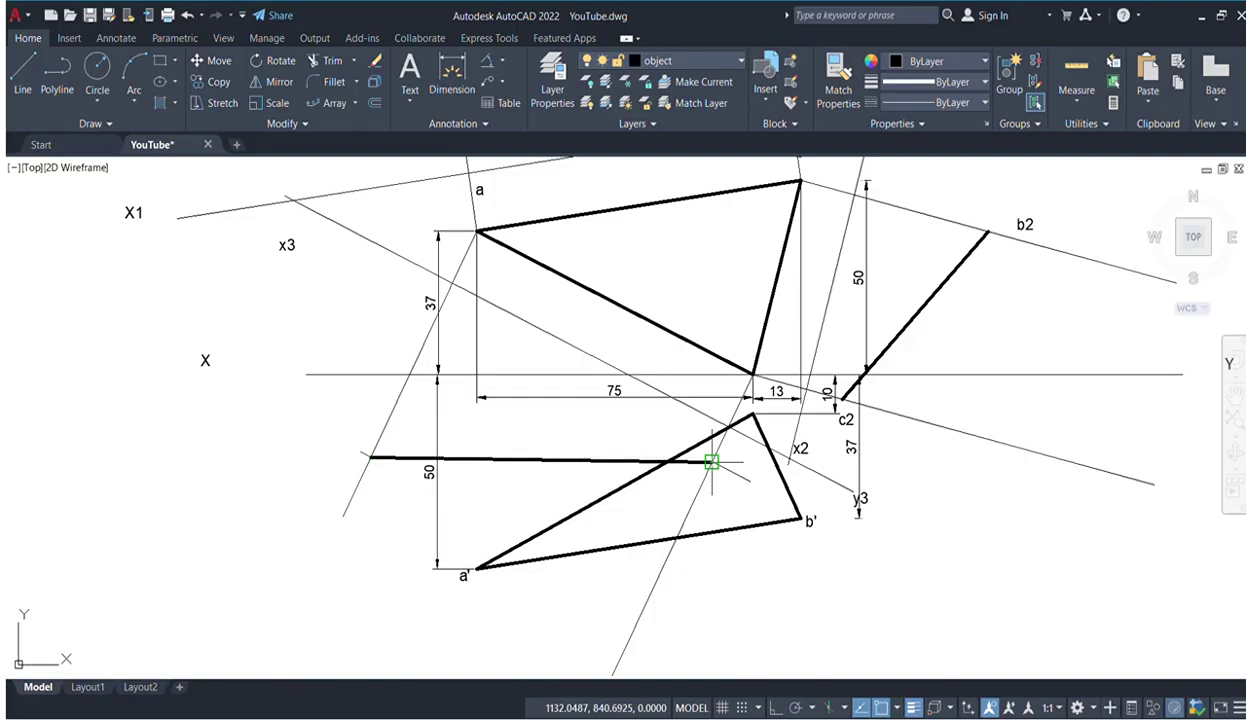
click(711, 462)
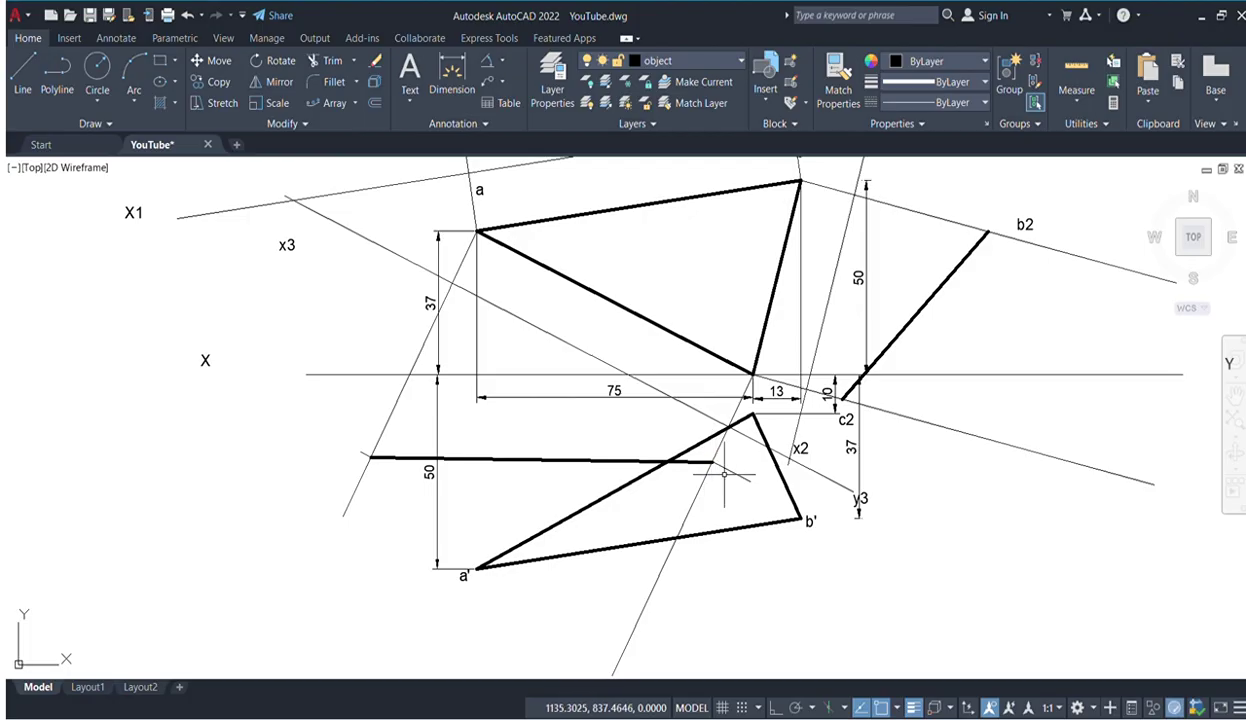
- Delete the two short tick lines at the ends of the new auxiliary line
scroll(345, 420, up, 2)
click(375, 479)
key(Escape)
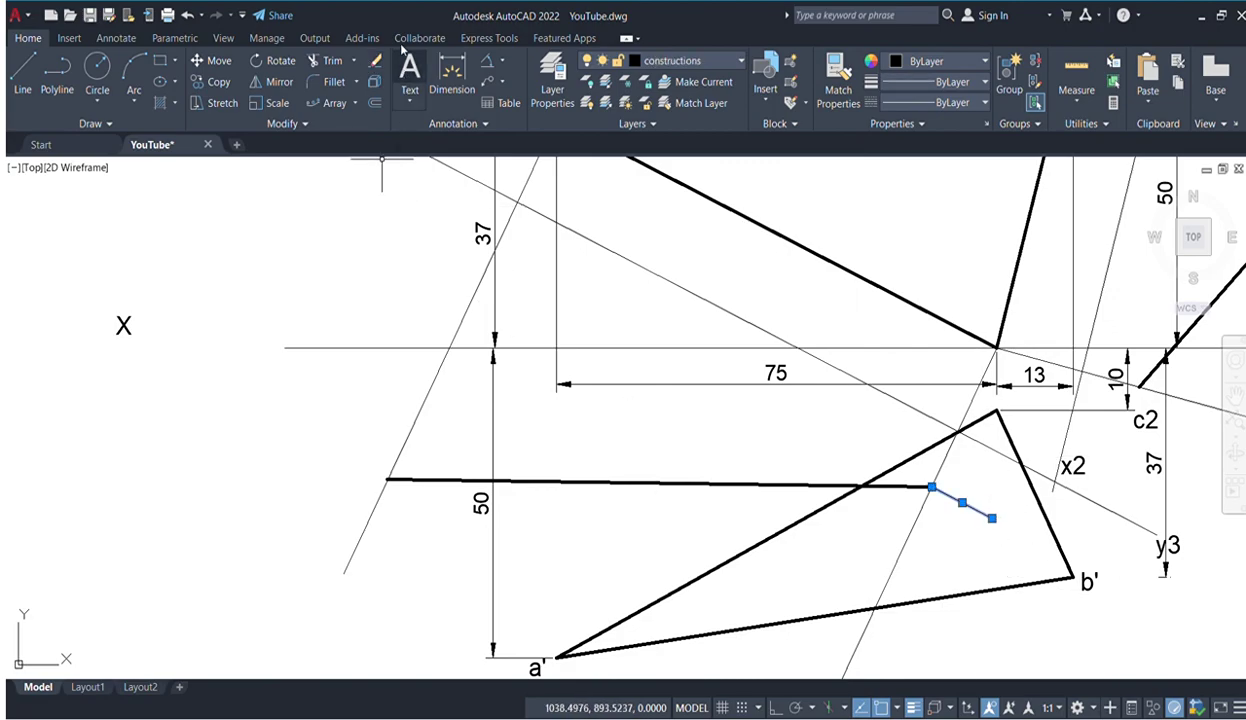
click(366, 59)
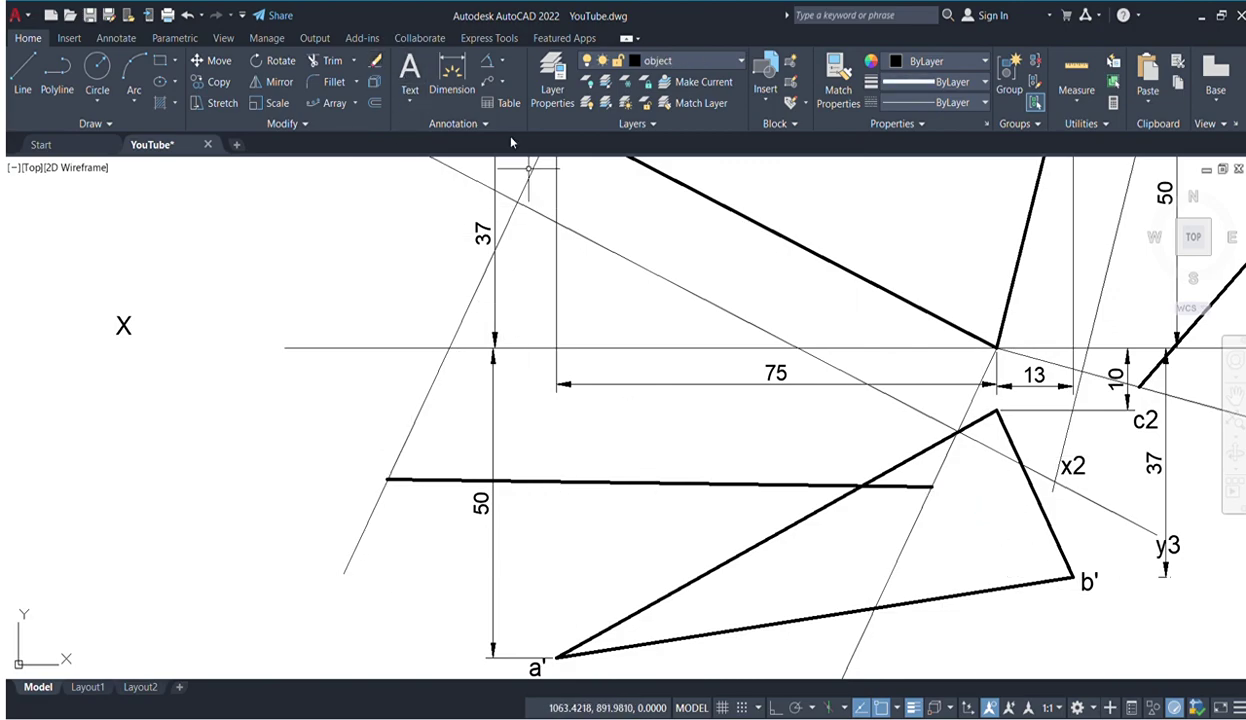
- Add the text label a2 beside the auxiliary line's endpoint on the projector from a
click(410, 70)
scroll(565, 242, down, 3)
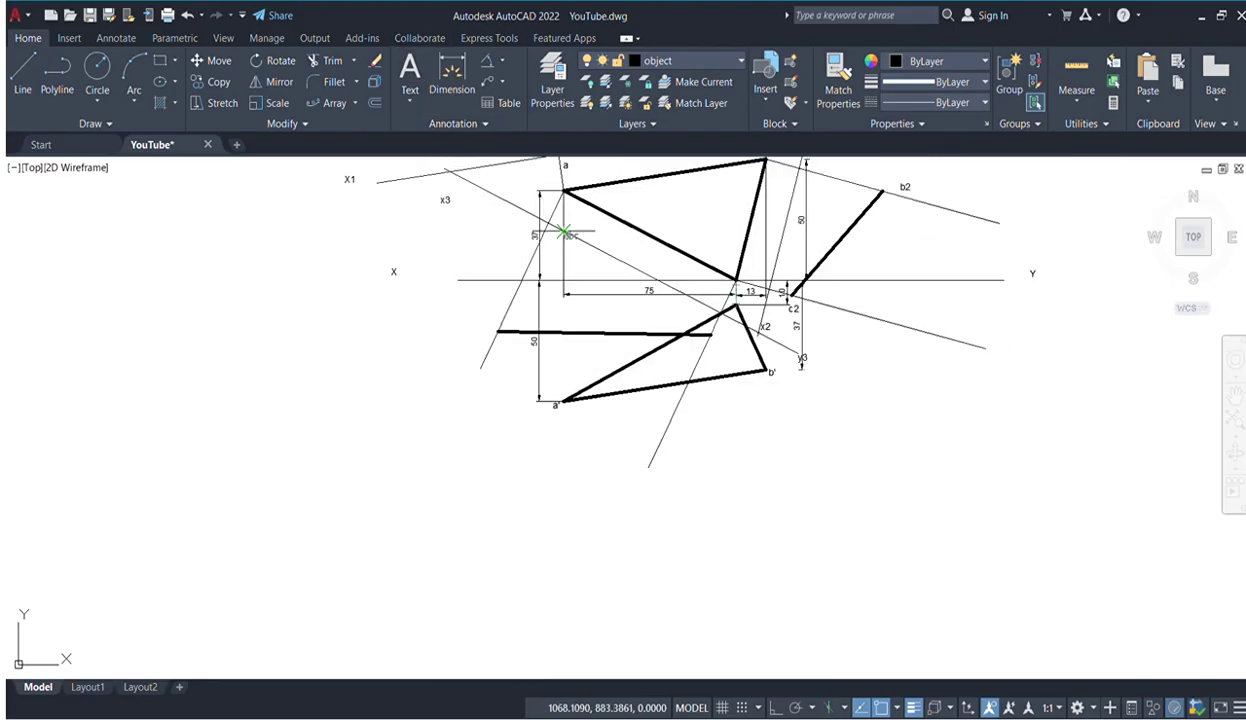
click(470, 340)
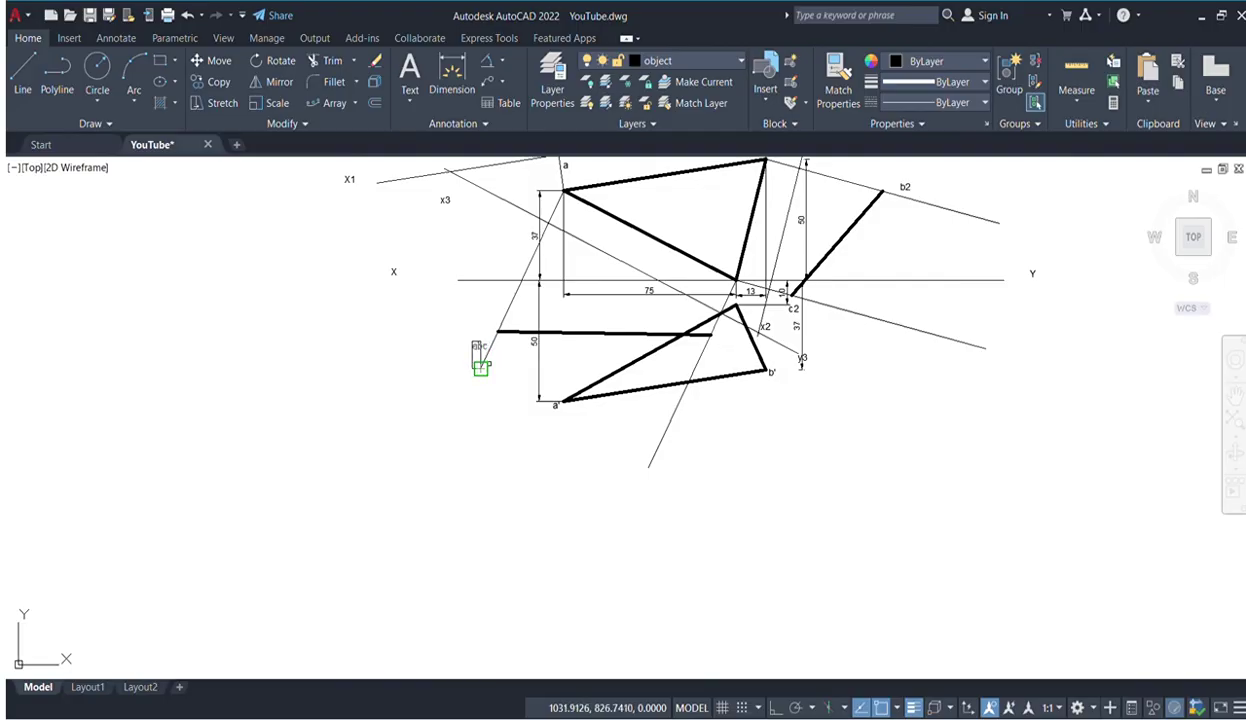
click(483, 366)
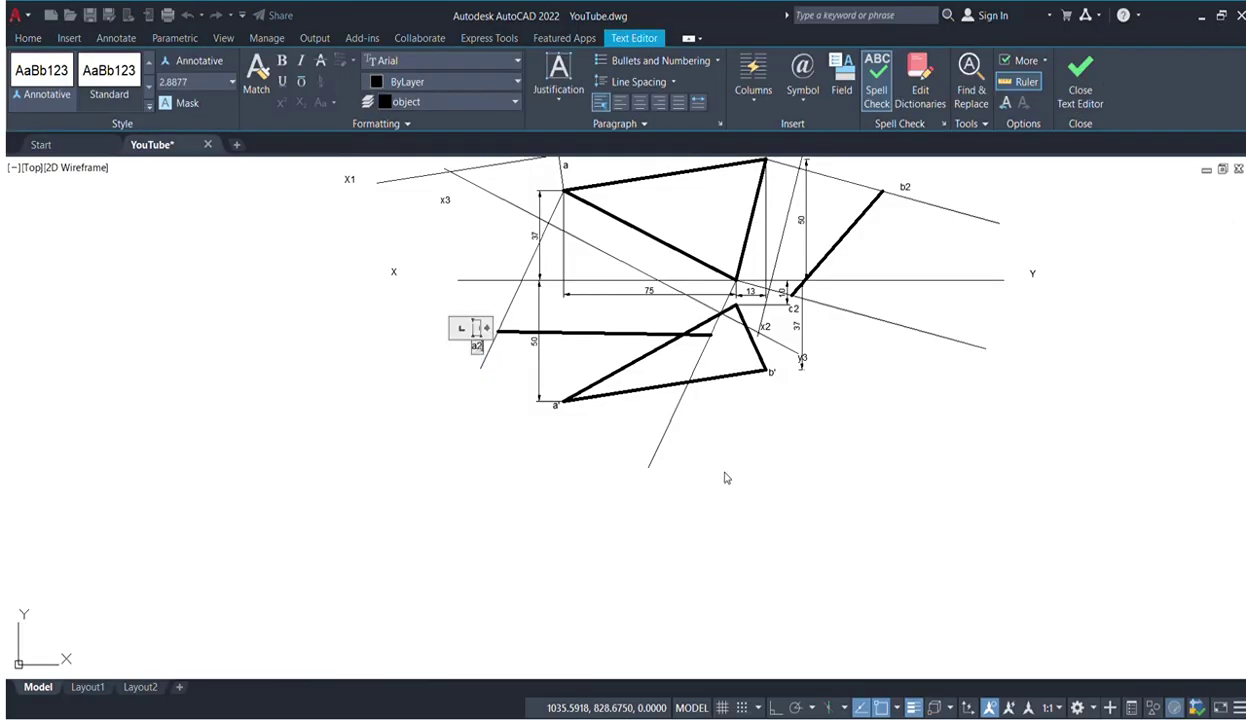
click(445, 278)
scroll(494, 326, up, 2)
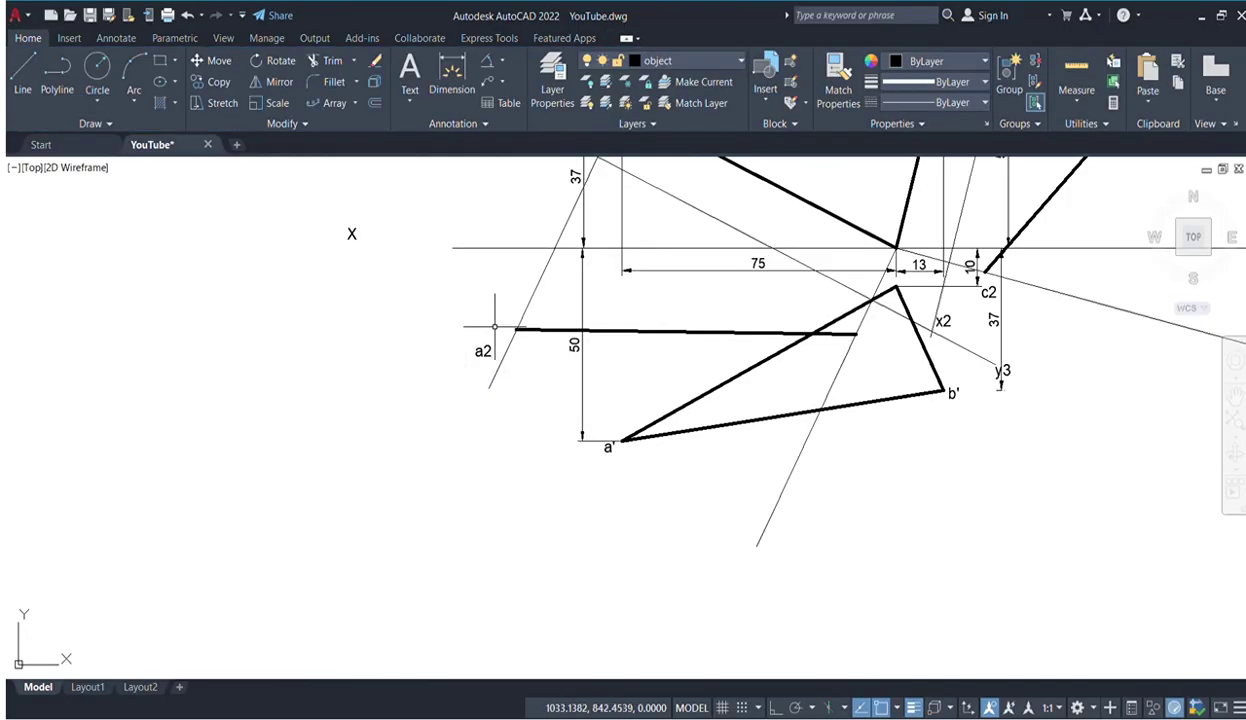
- Add the text label c3 beside the auxiliary line's endpoint on the projector from c
click(410, 75)
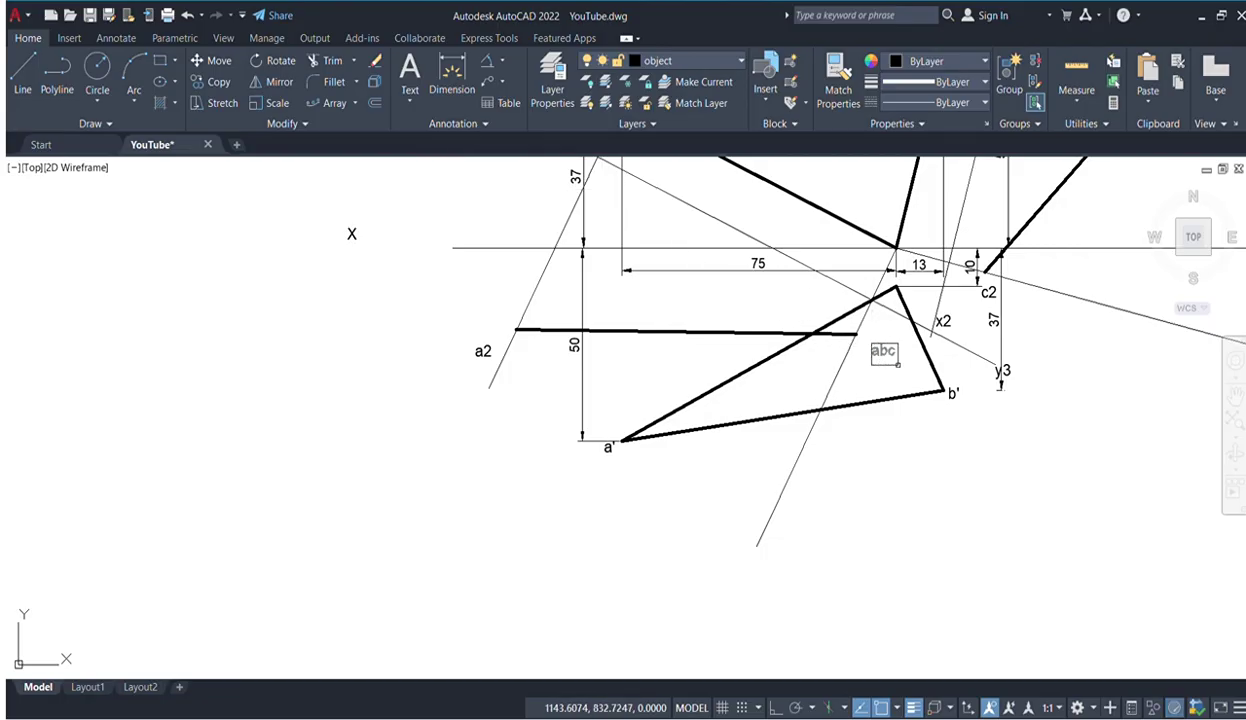
click(871, 343)
click(894, 371)
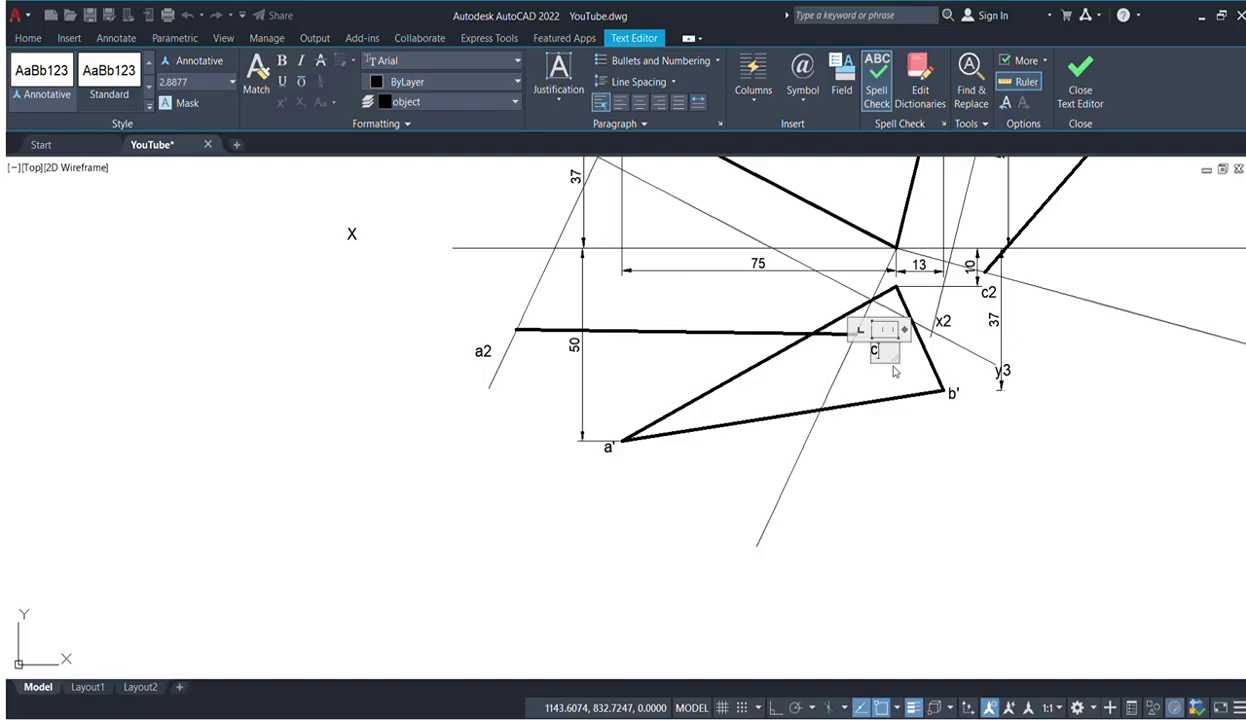
click(920, 425)
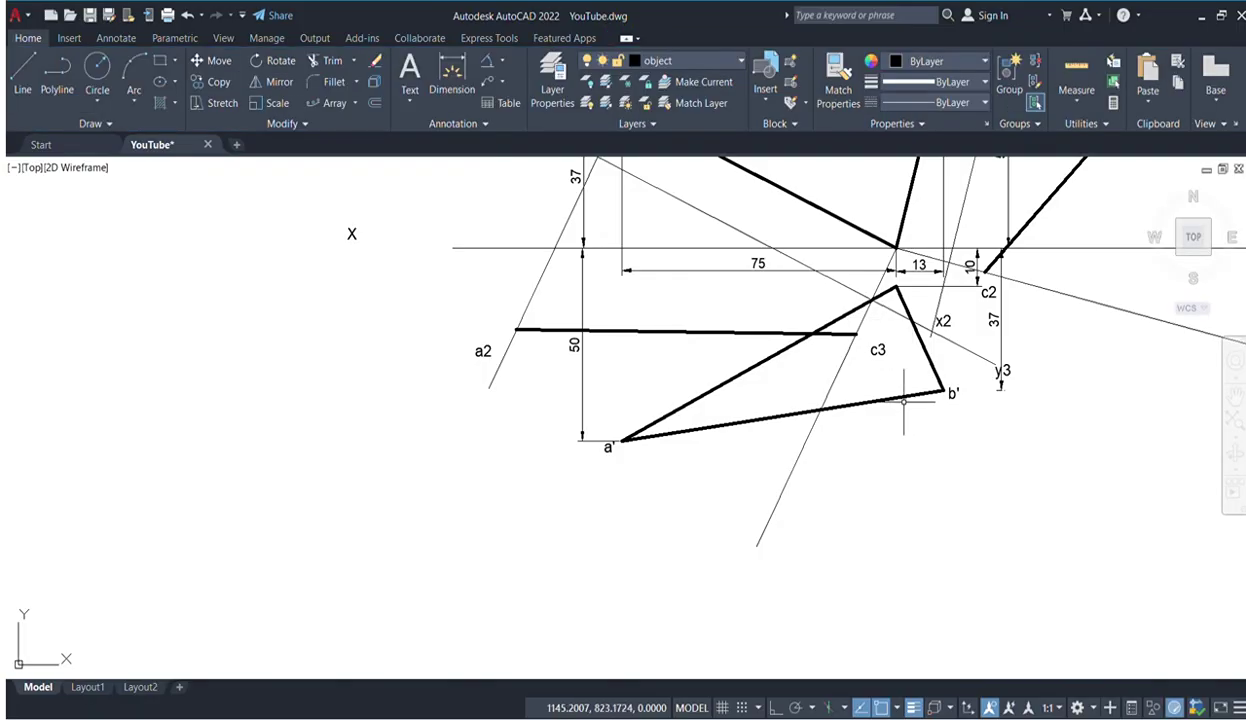
- Change the label at the lower end of the auxiliary line from b2 to read c1
scroll(912, 400, up, 2)
scroll(655, 215, down, 4)
mouse_move(639, 254)
middle_down()
mouse_move(556, 395)
mouse_move(556, 520)
mouse_move(553, 497)
middle_up()
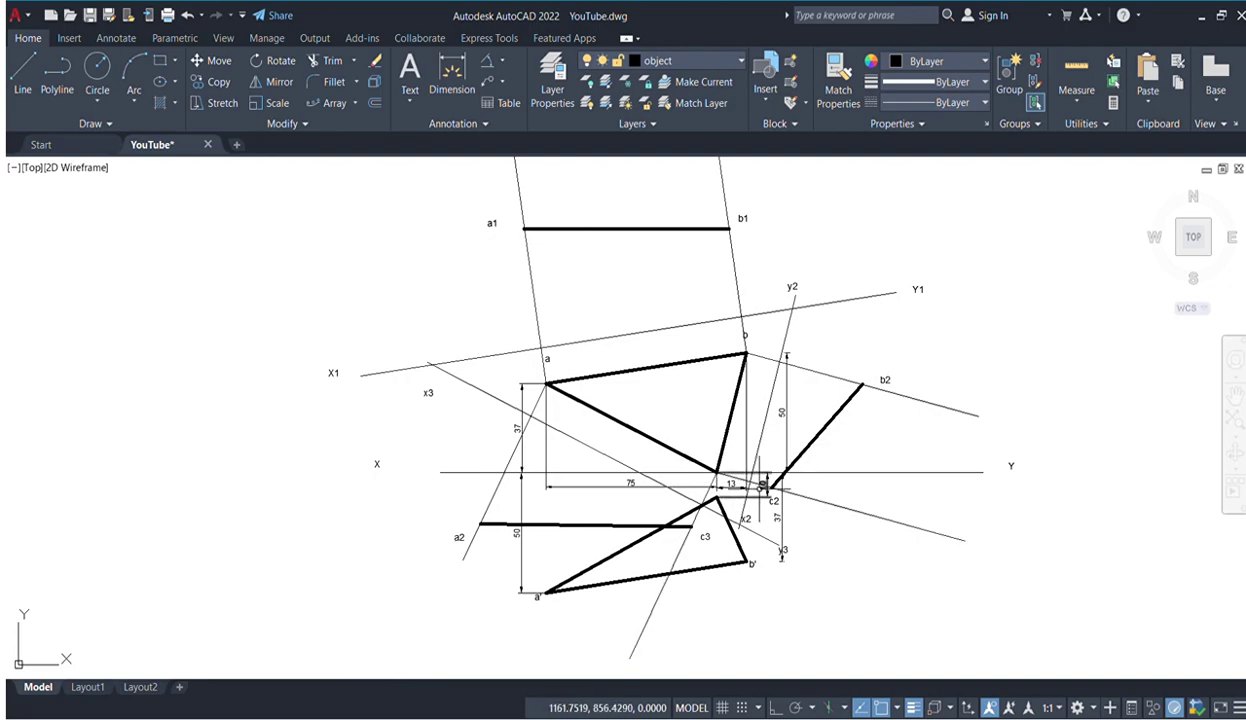
scroll(770, 494, up, 2)
click(780, 507)
double_click(781, 509)
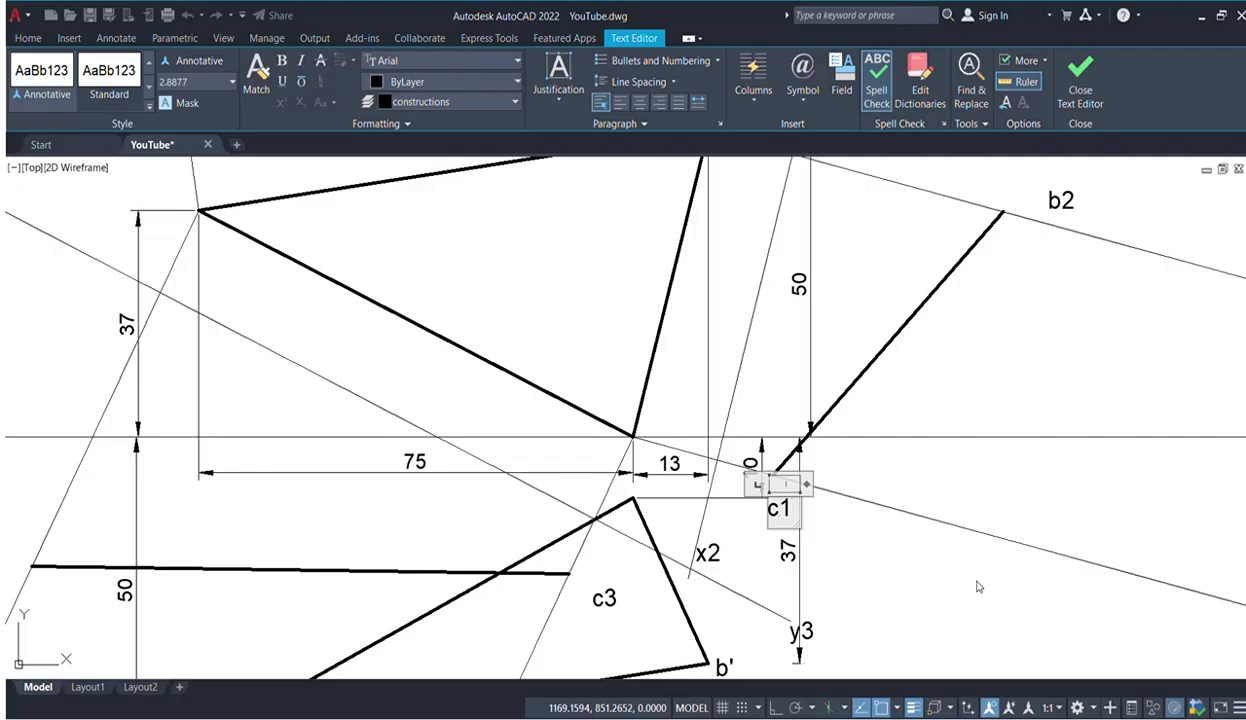
click(879, 492)
- Change the label at the c end of the auxiliary line from a2 to read c2
scroll(879, 556, down, 5)
middle_drag(879, 556, 754, 380)
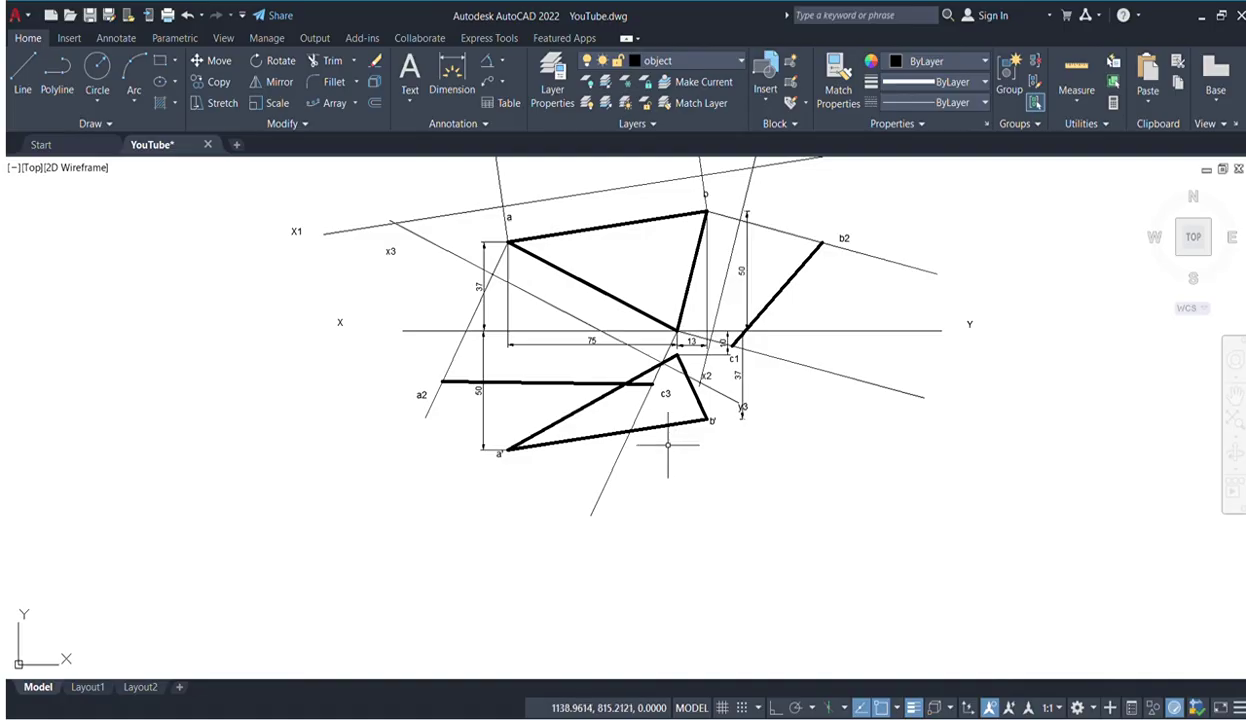
scroll(655, 390, up, 5)
click(690, 396)
double_click(690, 396)
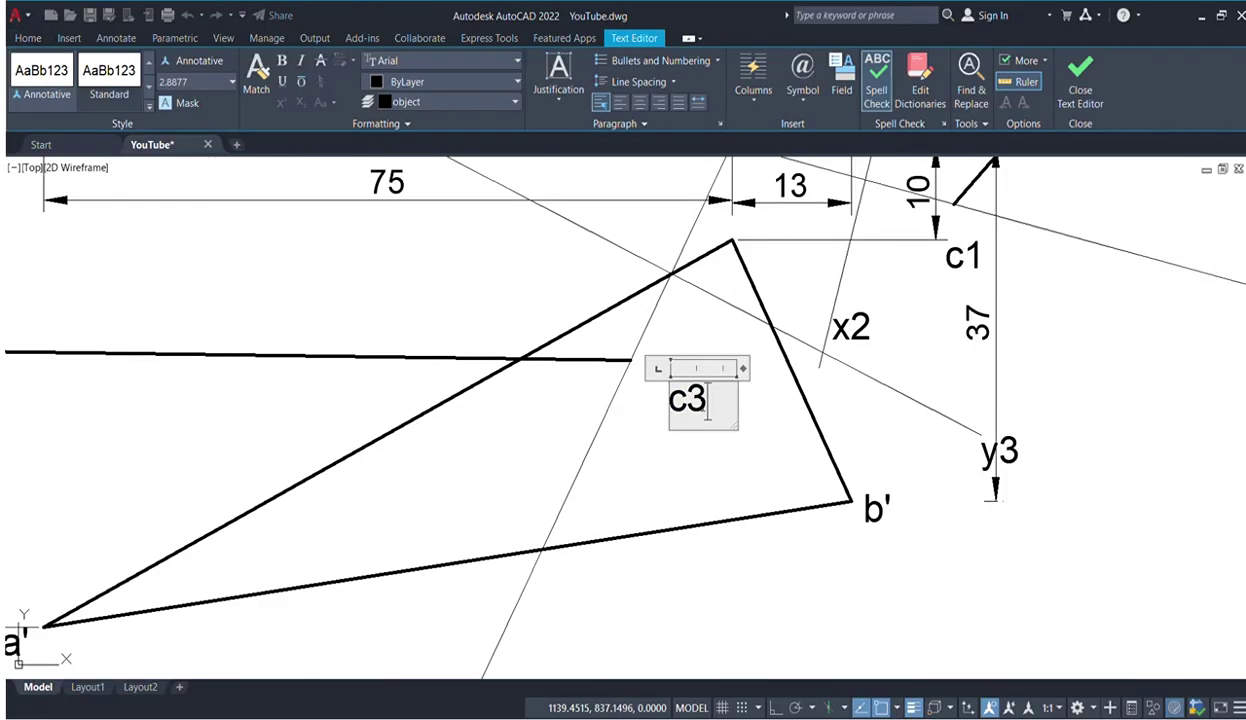
key(BackSpace)
text(2)
click(995, 543)
- Examine the three auxiliary lines a1b1, b2c1 and a2c2 together with their labels
scroll(968, 528, down, 6)
middle_drag(884, 380, 639, 467)
middle_drag(590, 525, 472, 478)
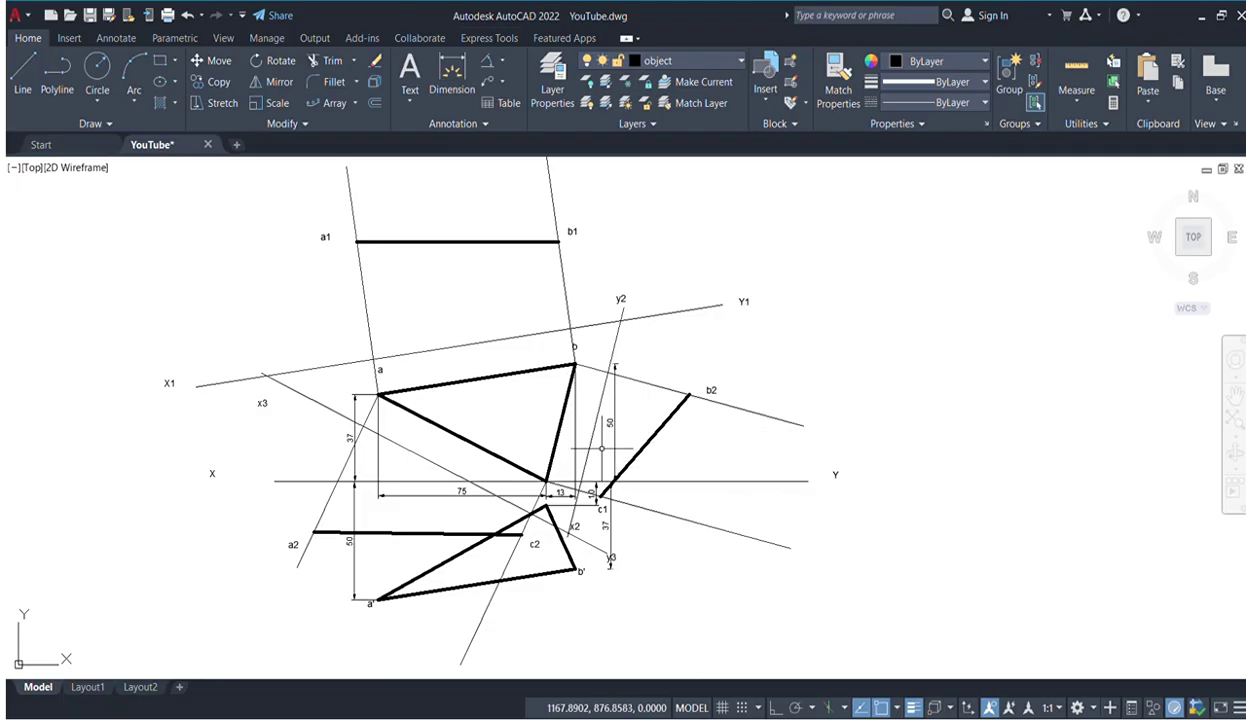
scroll(586, 439, up, 2)
scroll(667, 487, down, 2)
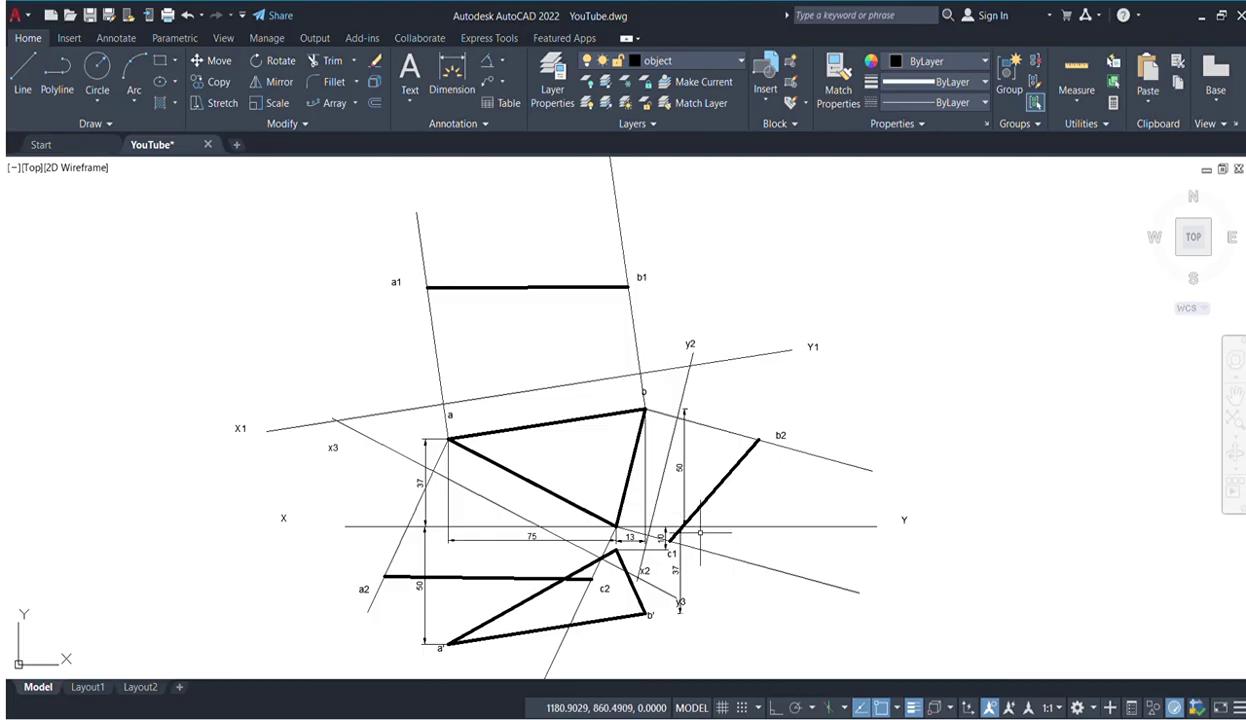
scroll(790, 525, down, 2)
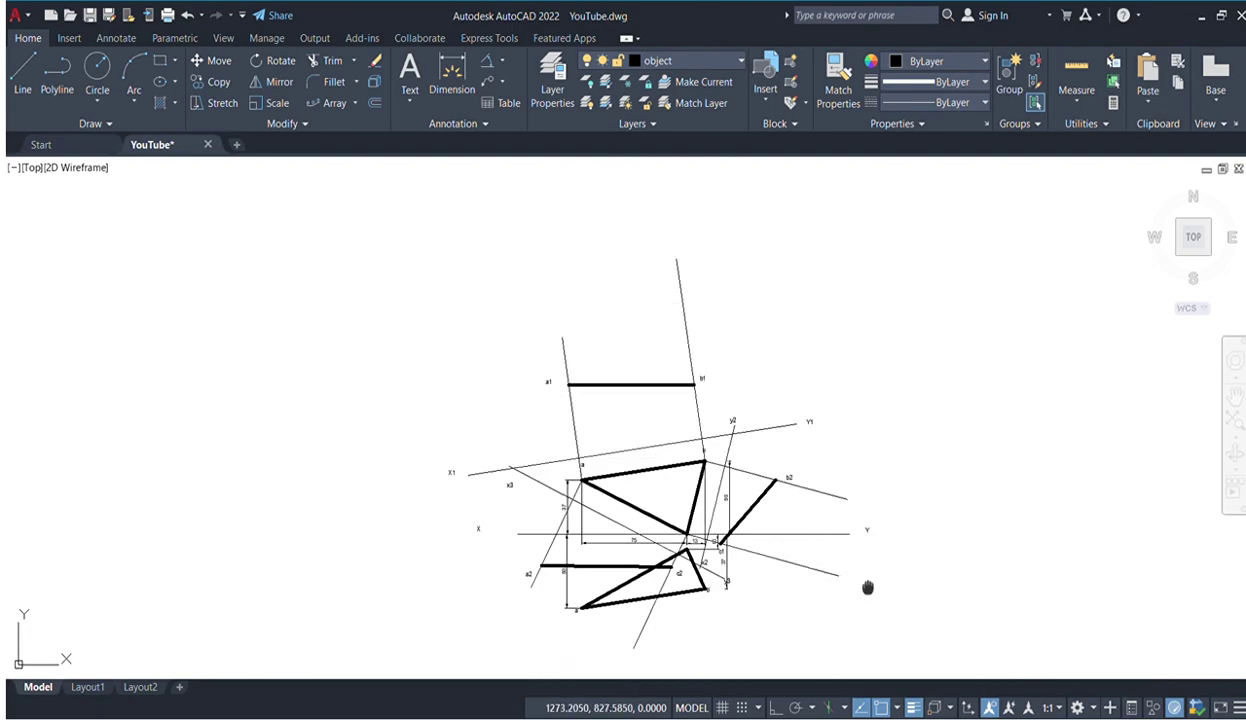
middle_drag(870, 587, 740, 424)
scroll(625, 402, up, 2)
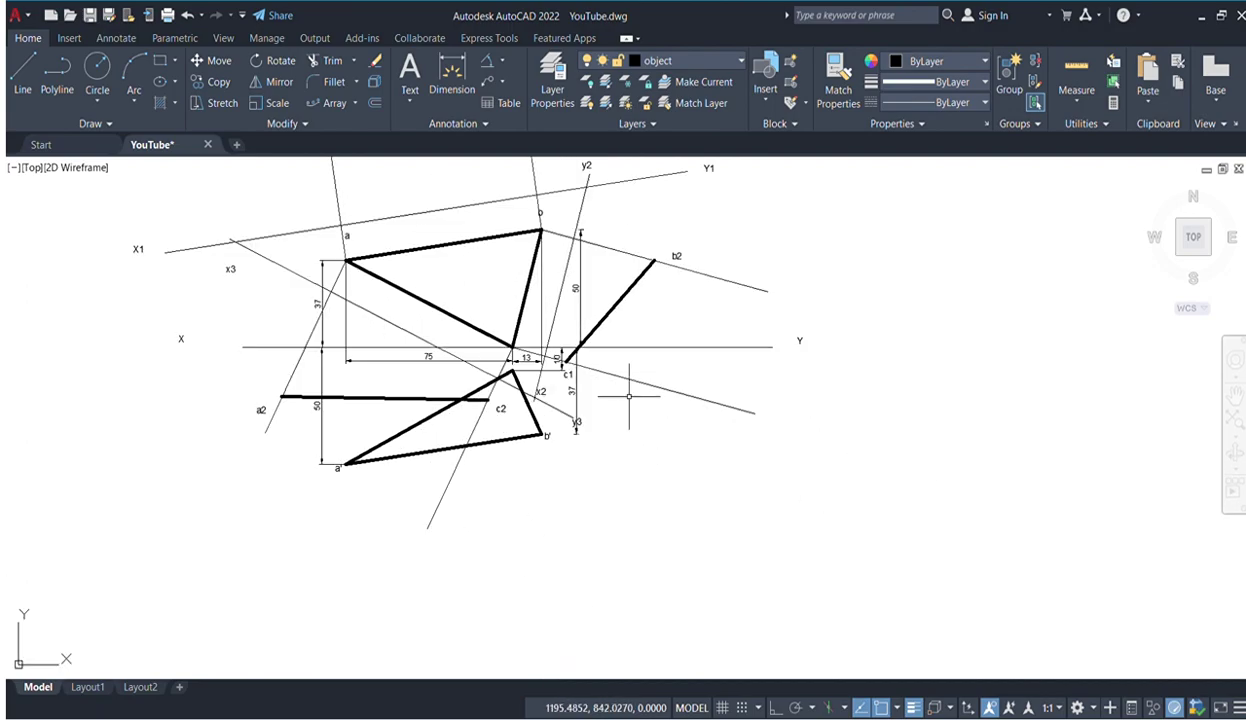
middle_drag(634, 389, 730, 557)
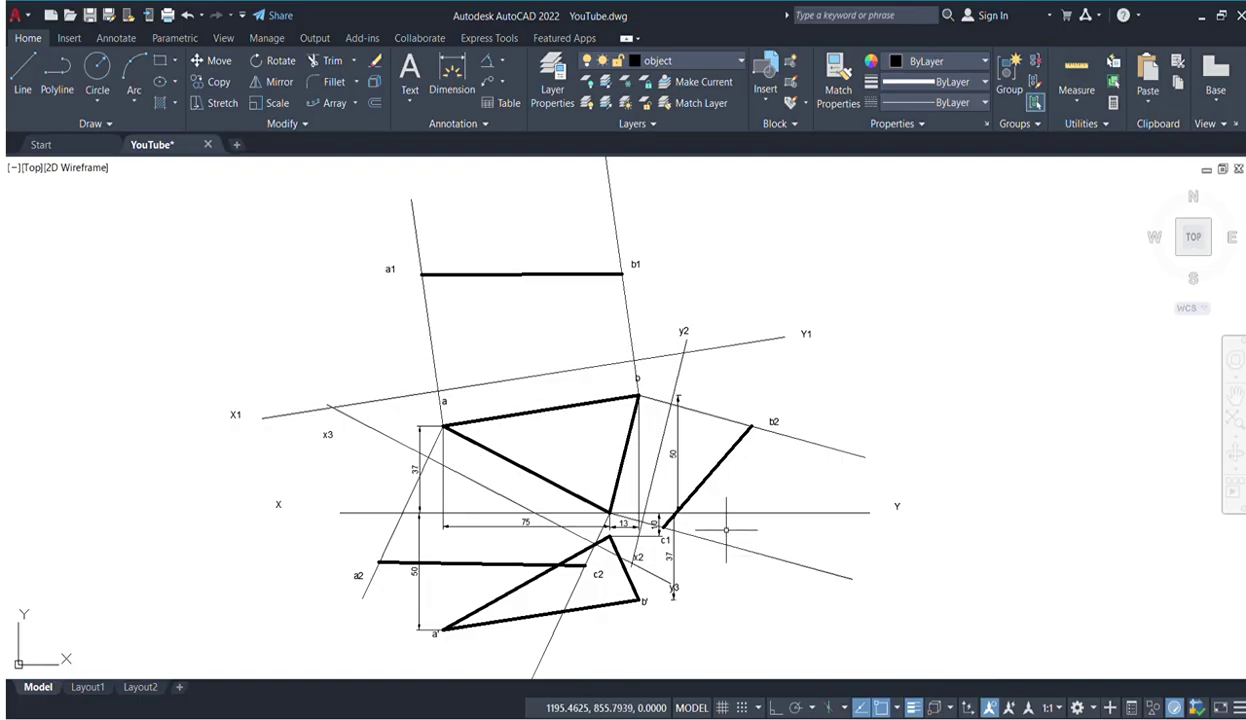
- Add an aligned dimension to the auxiliary line b2c1, offset outward below it
click(699, 487)
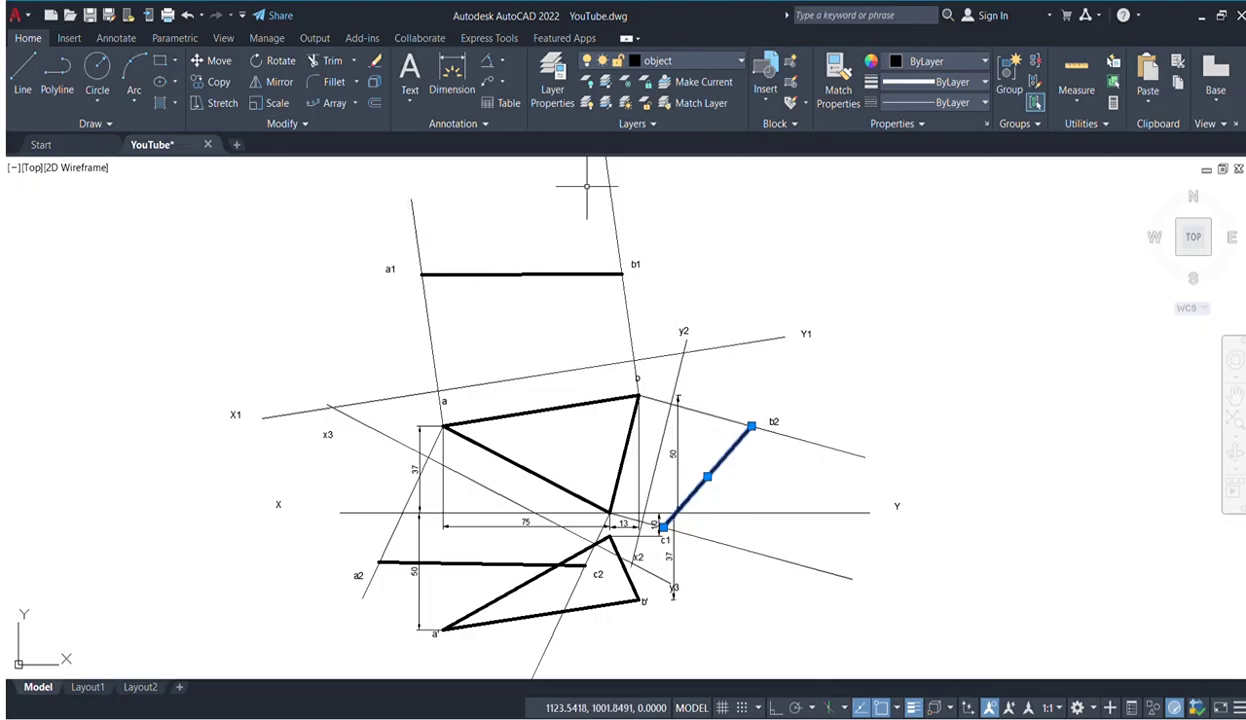
key(Escape)
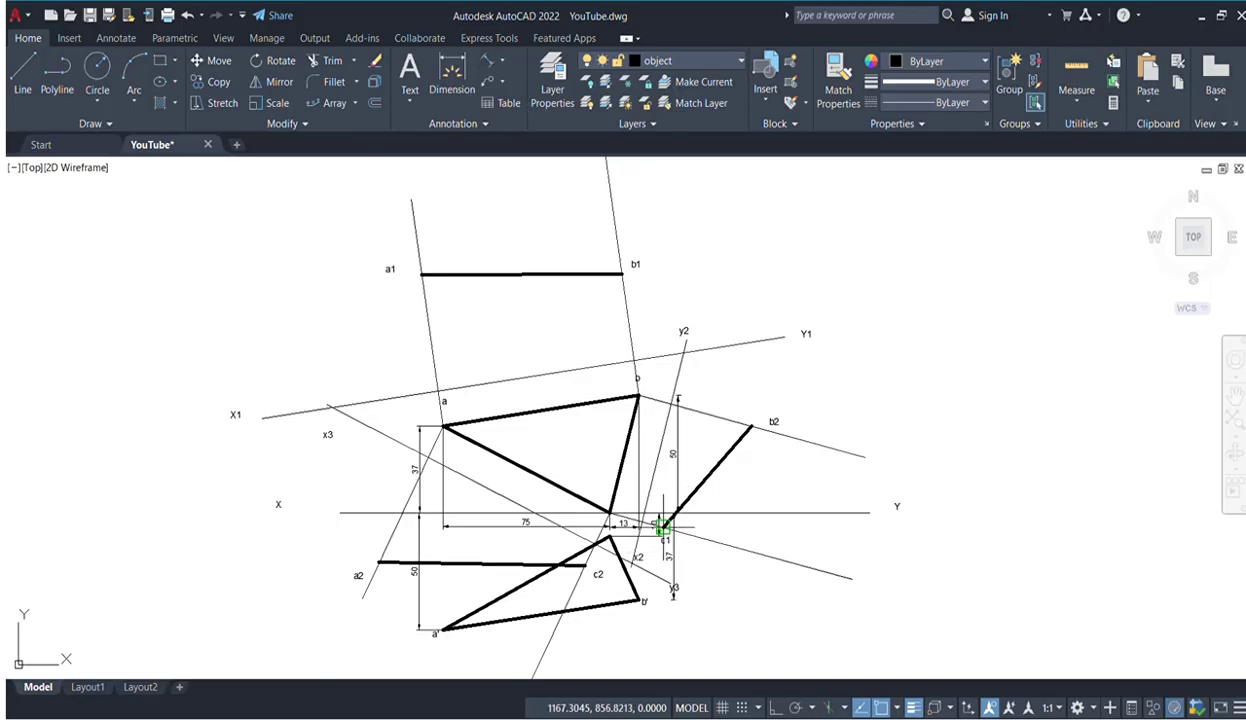
click(663, 525)
click(751, 426)
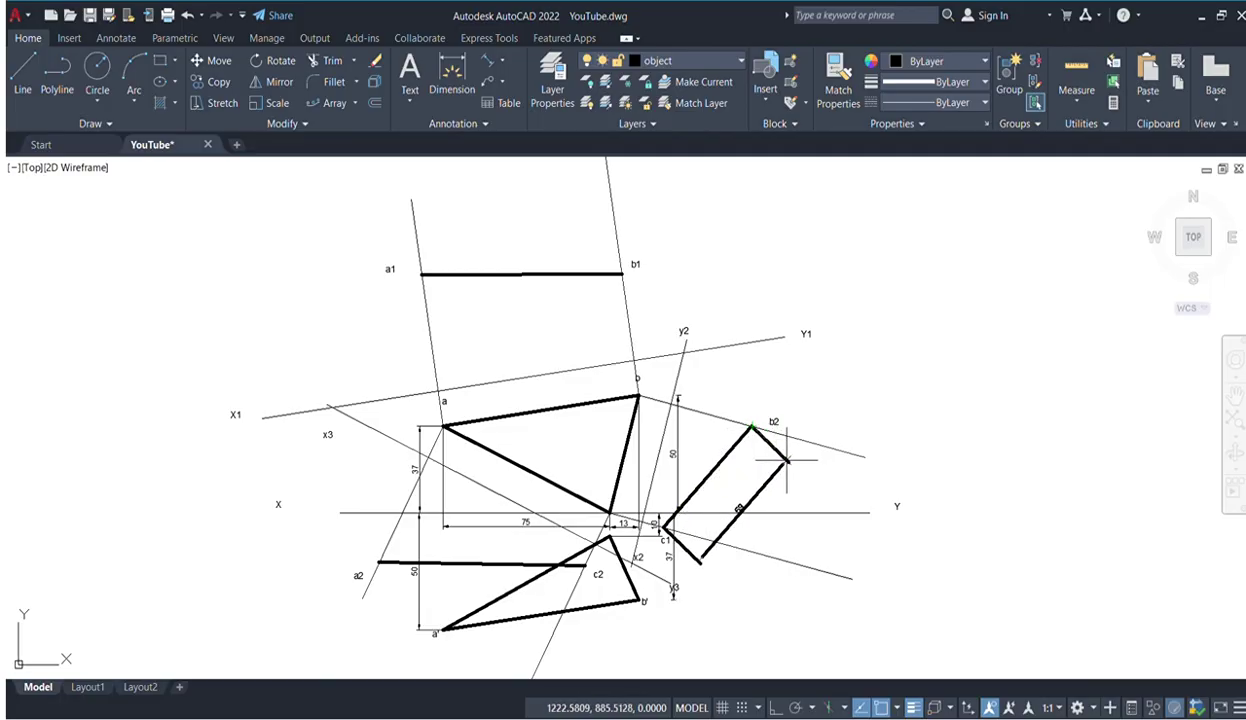
click(787, 460)
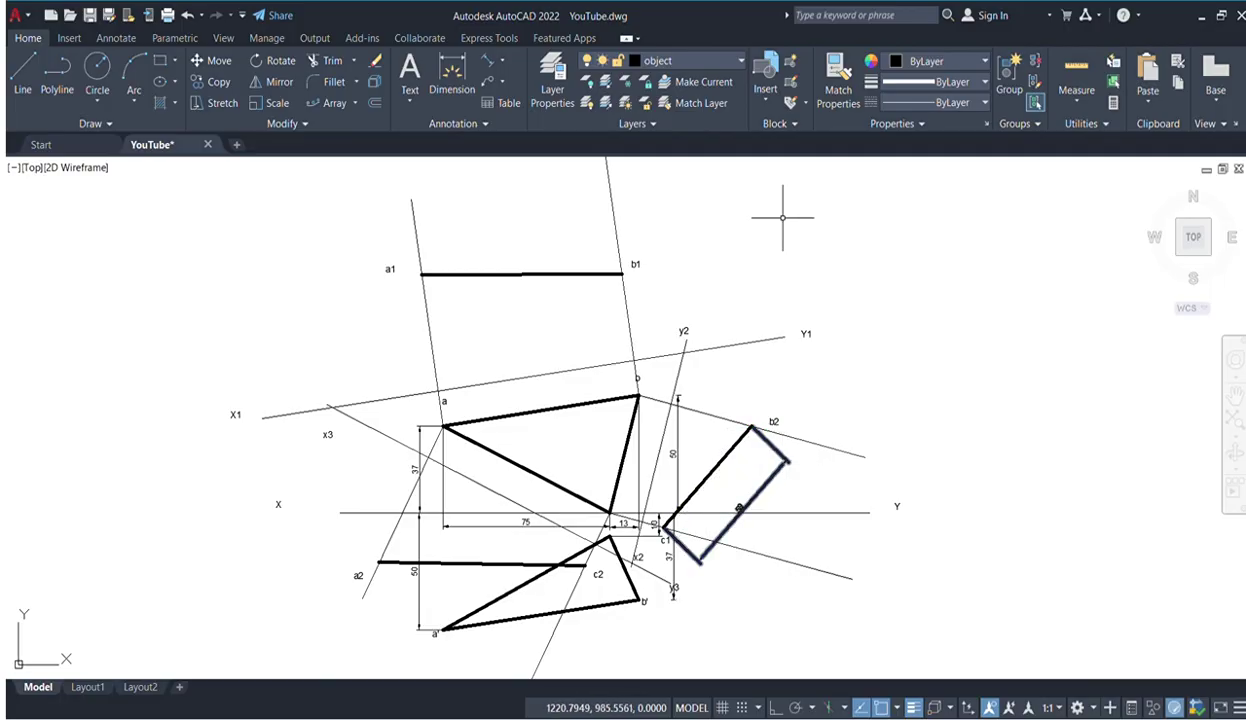
- Move the aligned dimension of line b2c1 to the dim layer
click(743, 511)
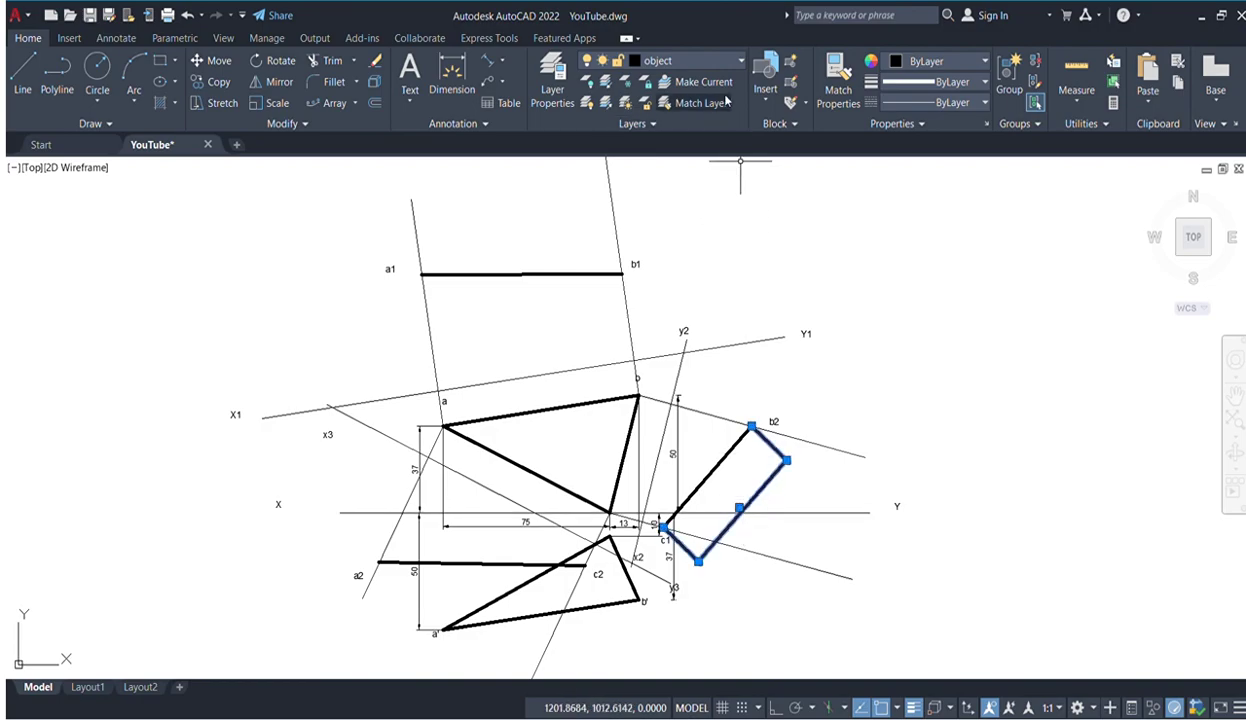
click(670, 187)
click(845, 531)
key(Escape)
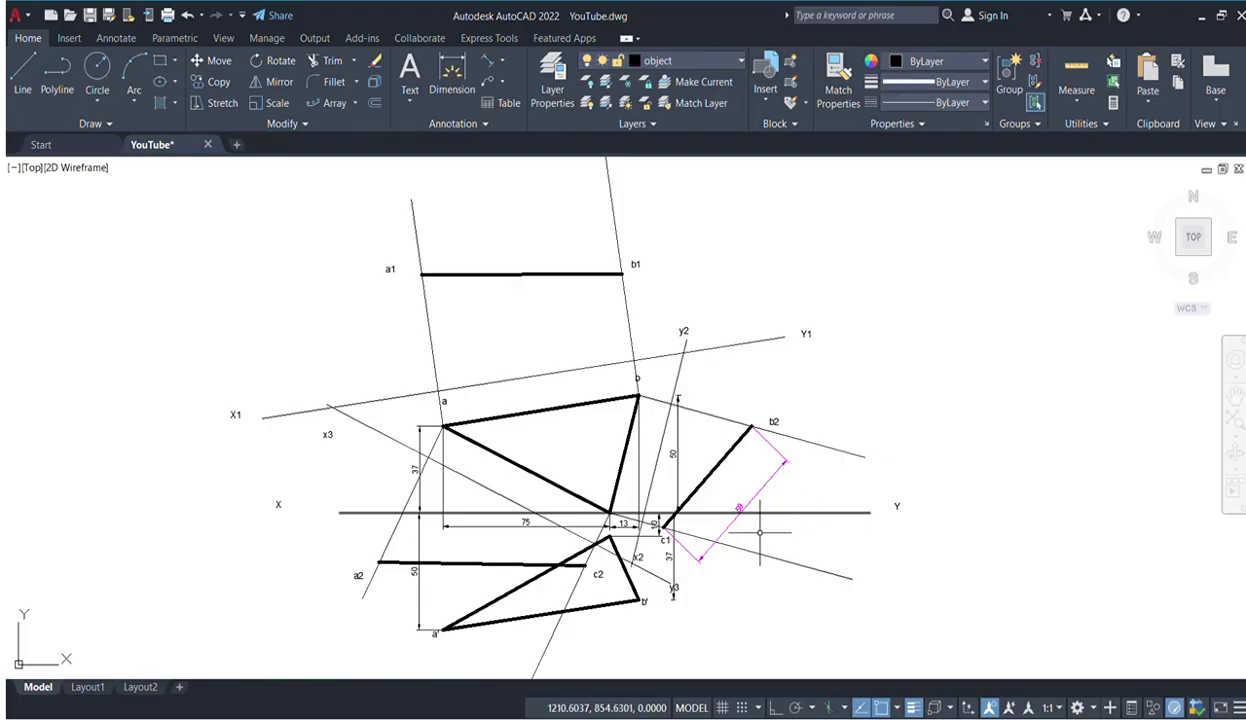
scroll(760, 532, up, 4)
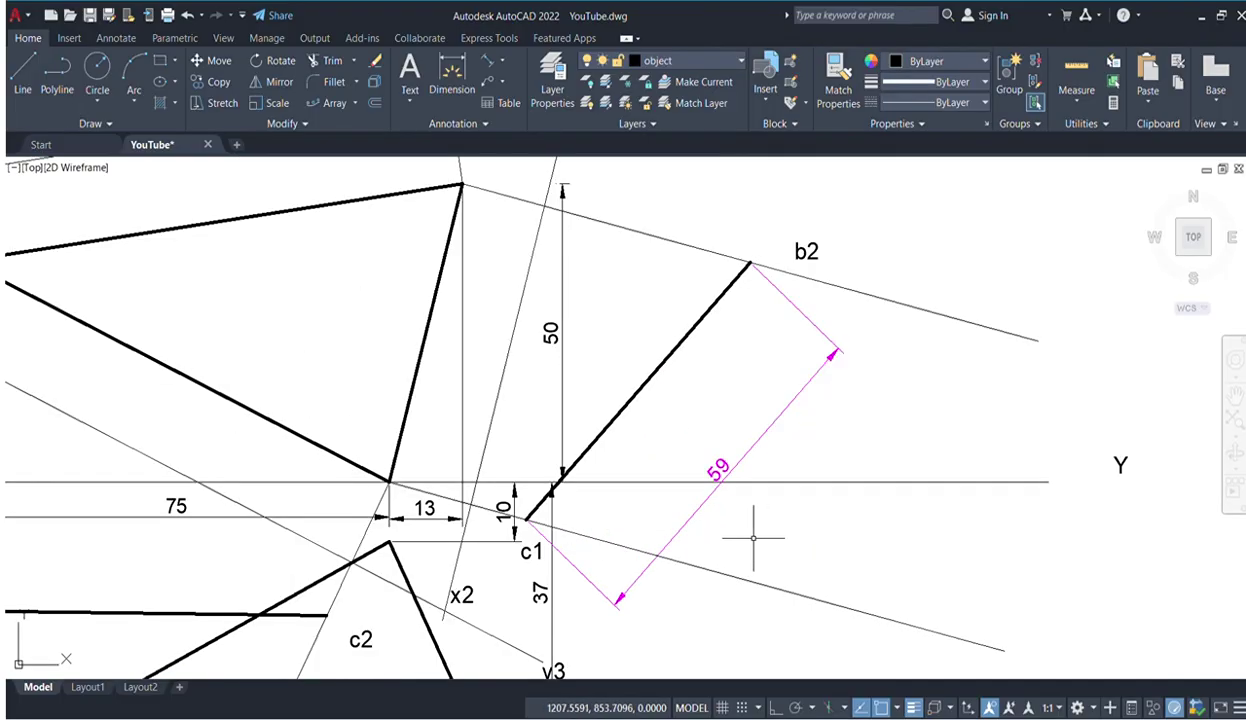
scroll(787, 520, down, 3)
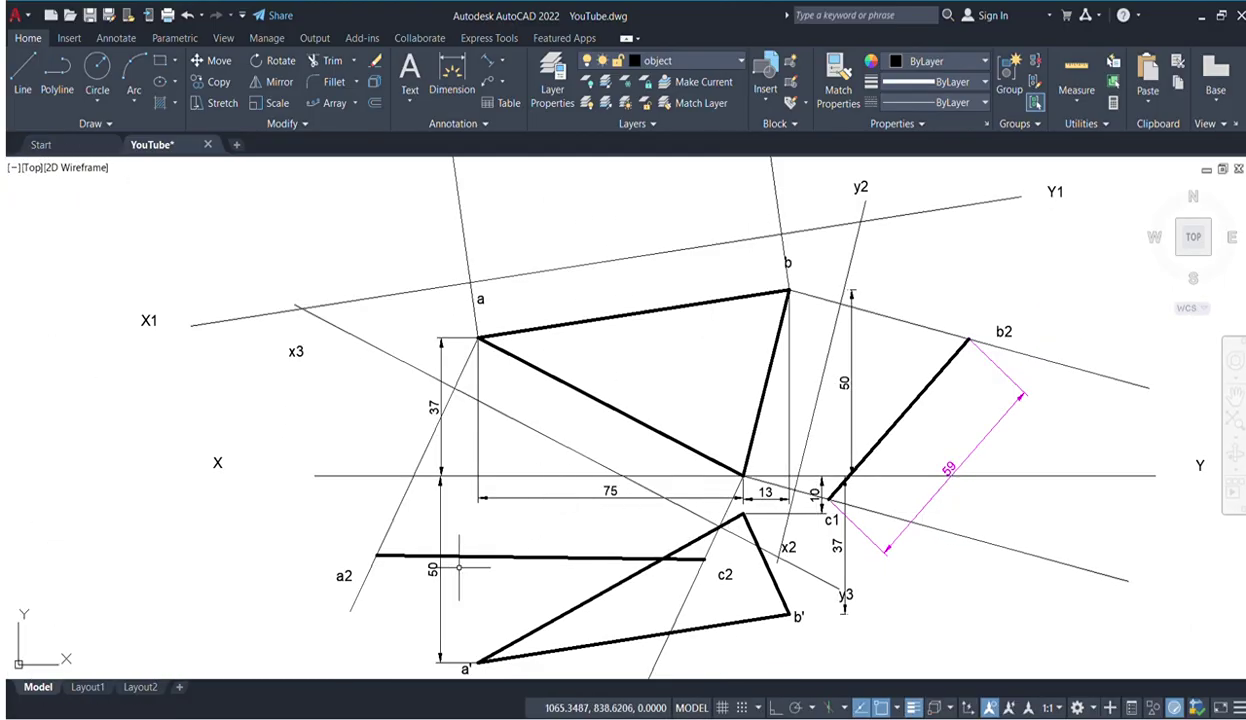
- Add an aligned dimension below the auxiliary line a2c2 and put it on the dim layer
click(484, 62)
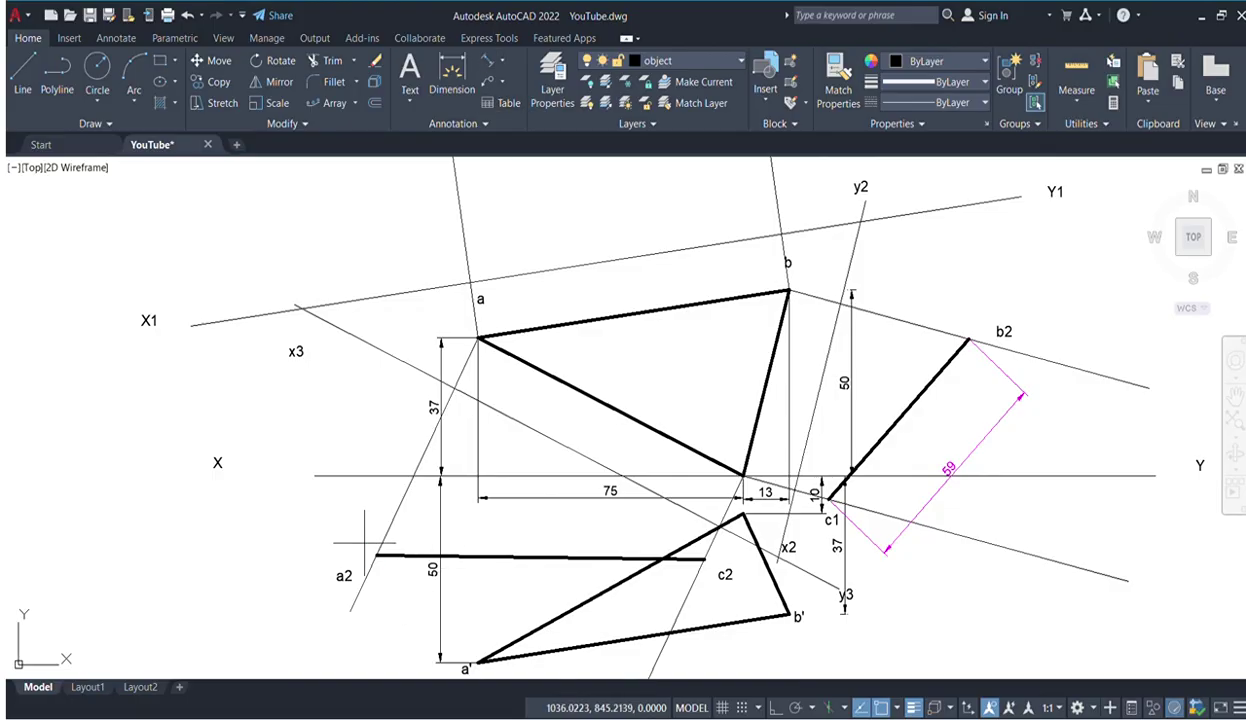
click(704, 560)
click(681, 605)
click(681, 604)
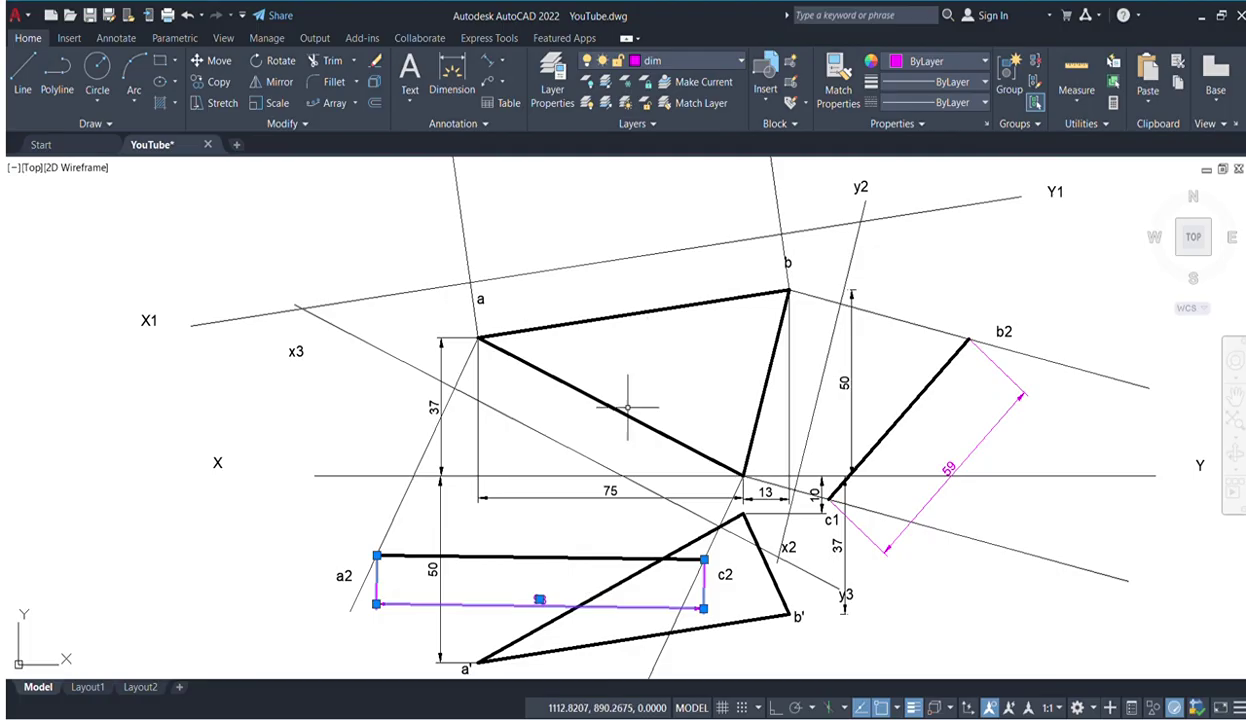
key(Escape)
middle_drag(559, 598, 556, 436)
scroll(556, 436, up, 3)
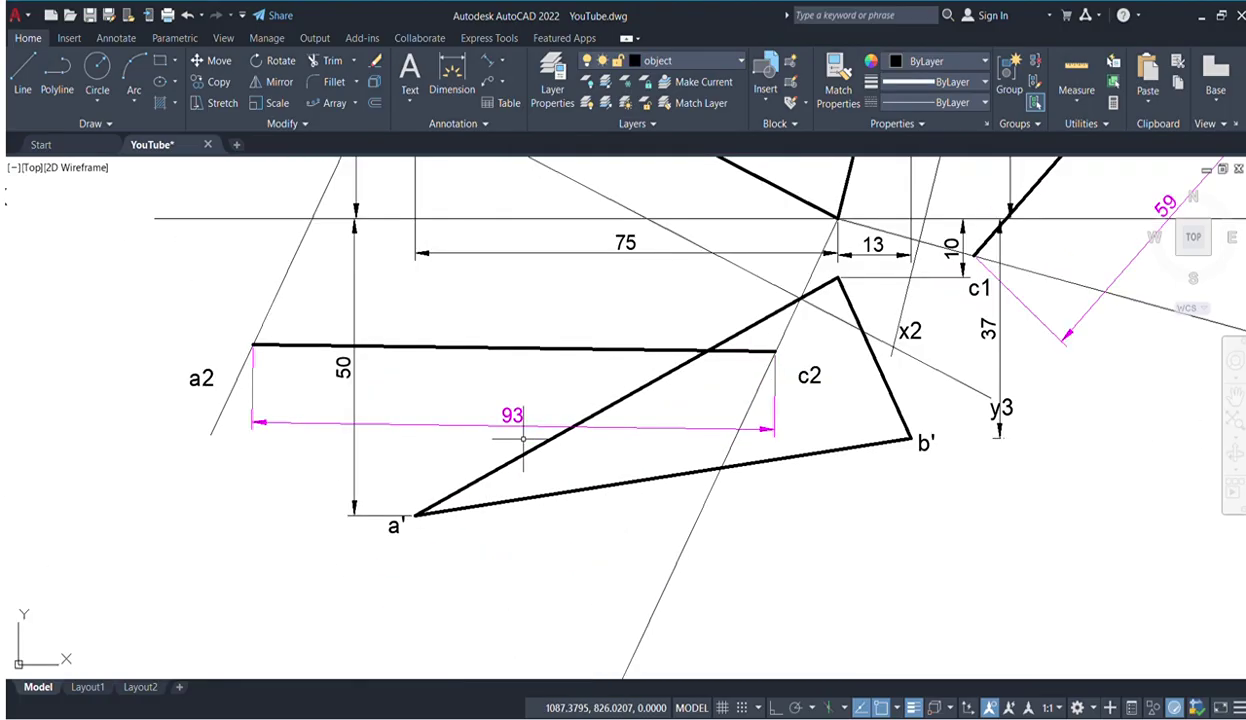
scroll(606, 437, up, 2)
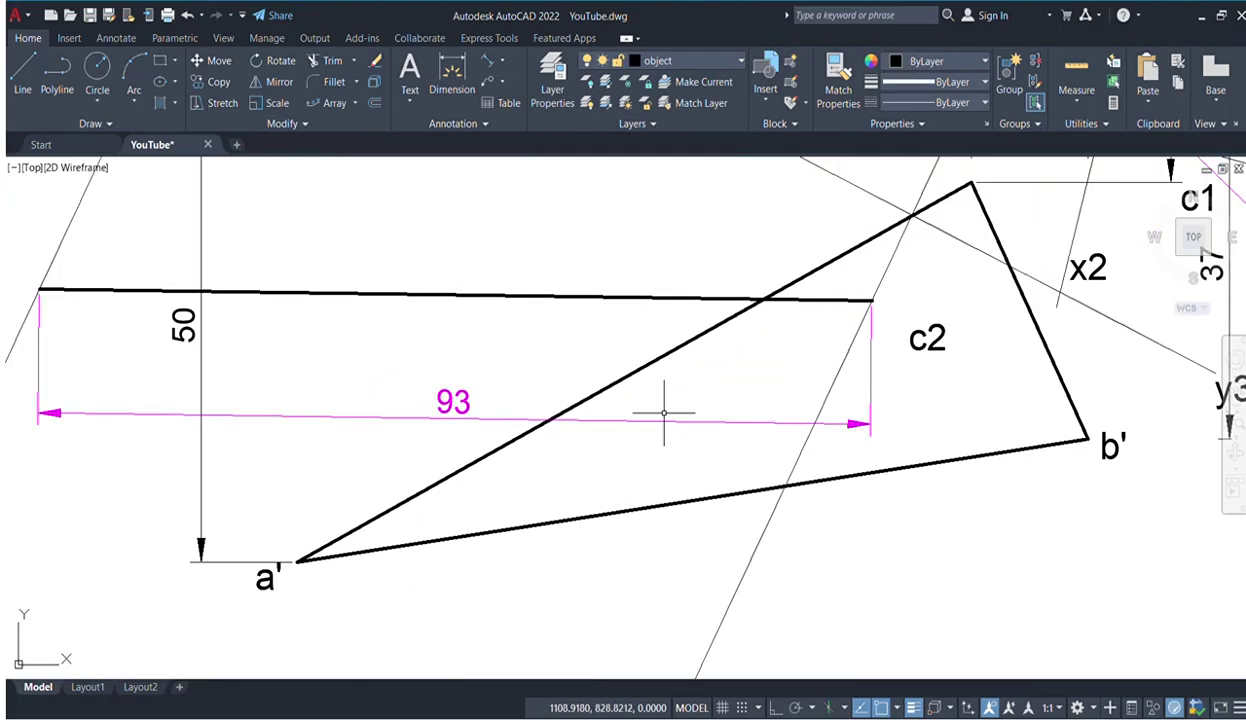
- Draw an arc of 59 mm radius centred on b1 above line a1b1 and put it on the constructions layer
scroll(646, 403, down, 2)
middle_drag(914, 373, 611, 578)
scroll(611, 500, down, 3)
middle_drag(605, 320, 617, 422)
scroll(587, 331, up, 1)
mouse_move(587, 331)
middle_down()
mouse_move(565, 370)
mouse_move(634, 531)
middle_up()
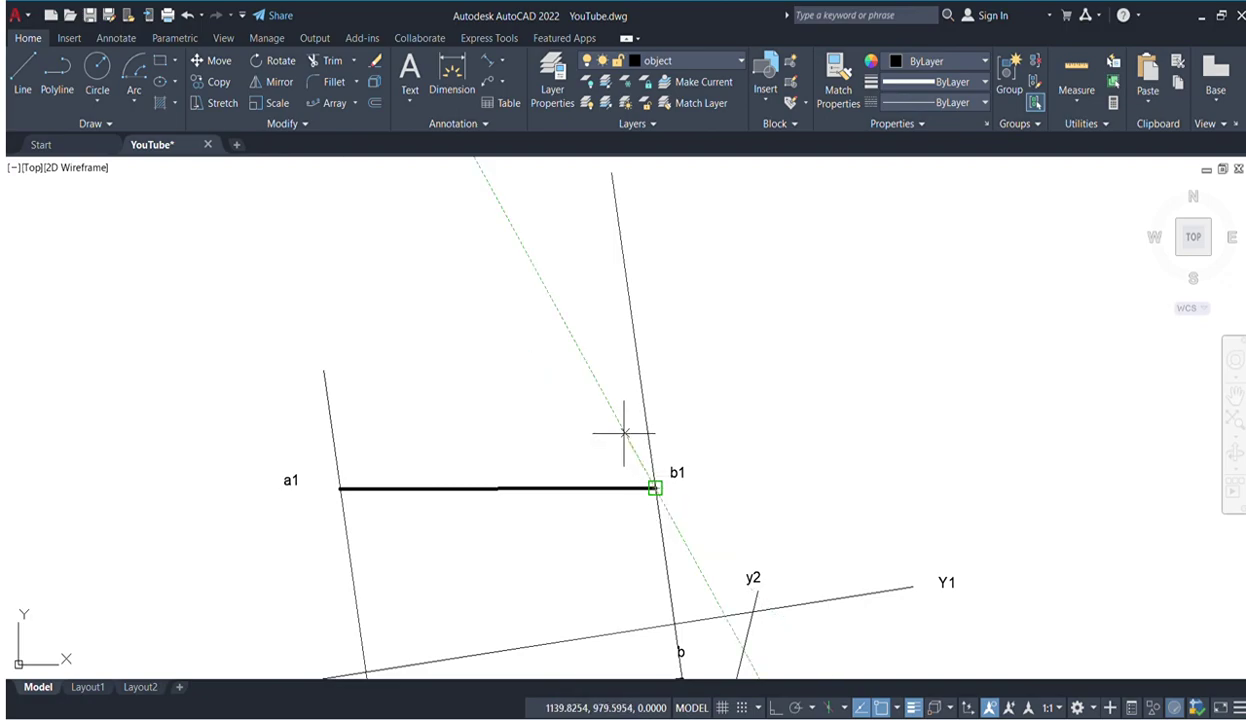
scroll(580, 355, down, 2)
middle_drag(578, 353, 565, 293)
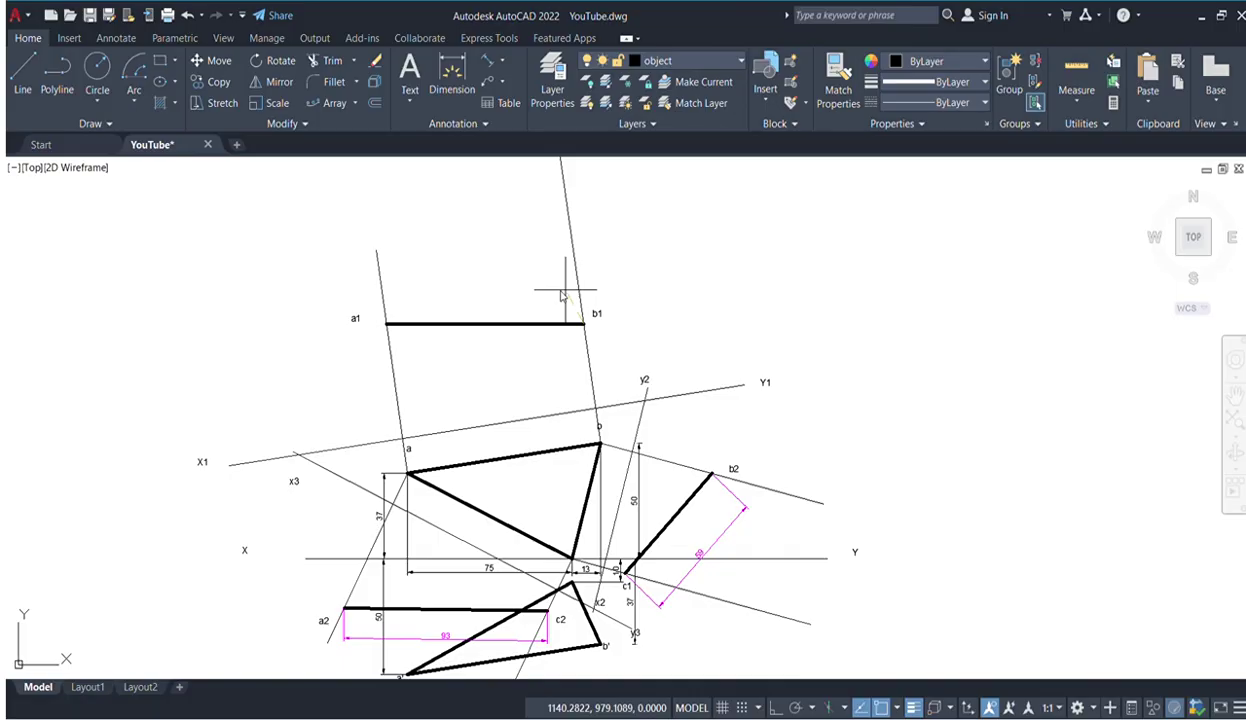
click(564, 294)
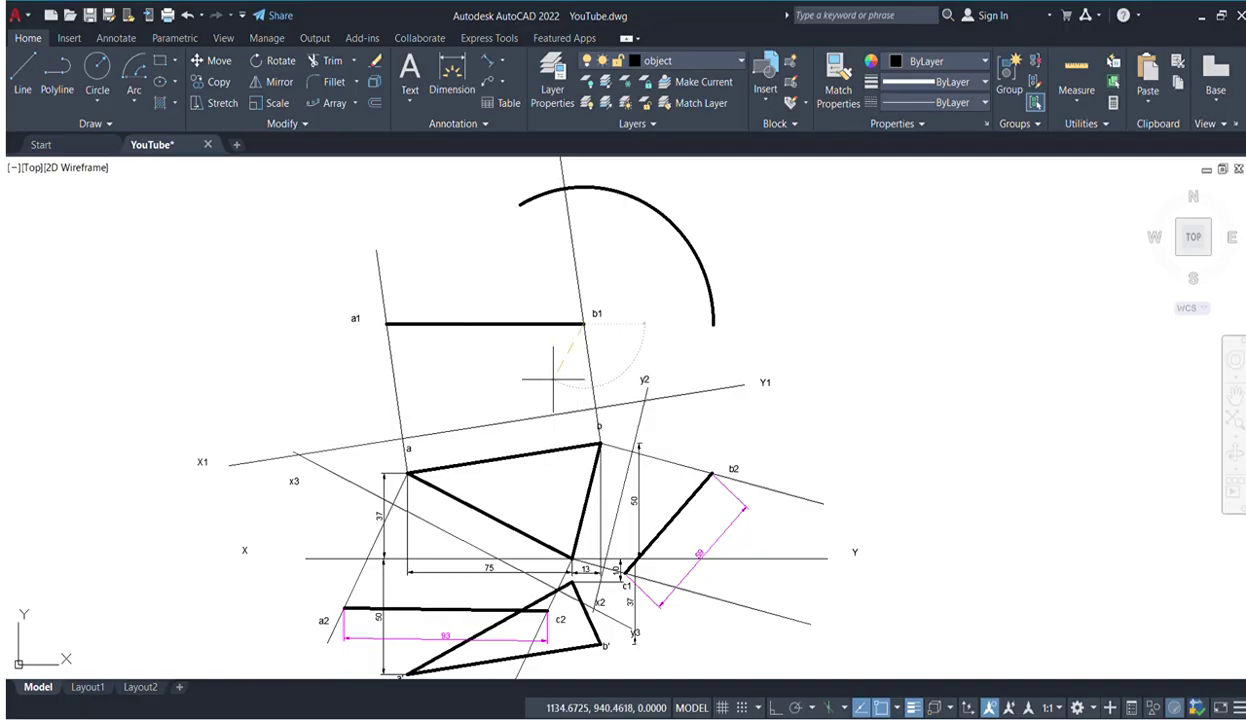
click(709, 281)
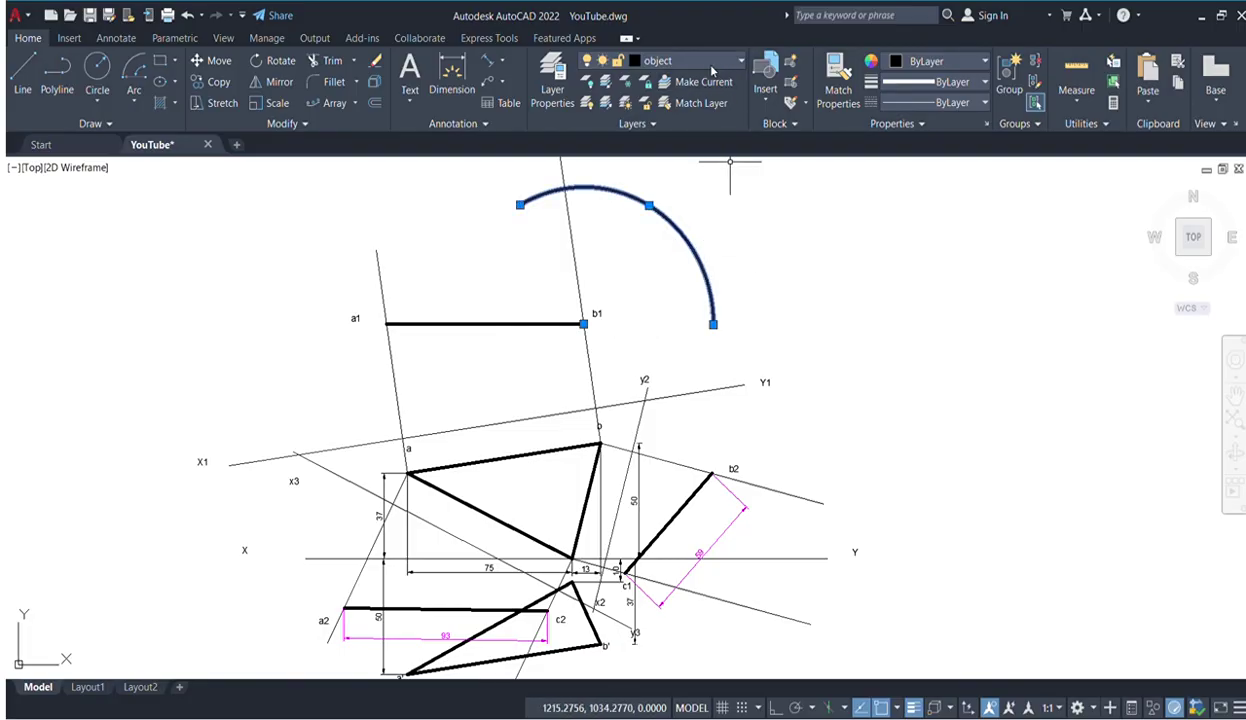
key(Escape)
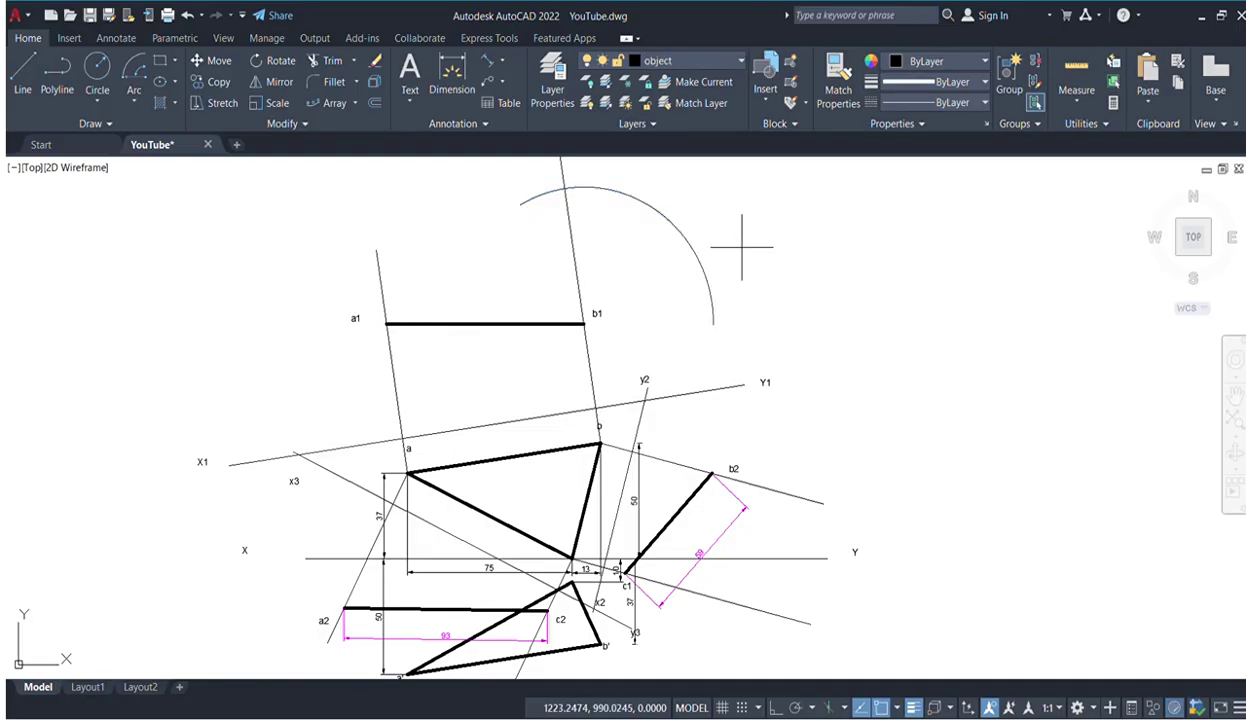
text(l)
key(Return)
click(386, 324)
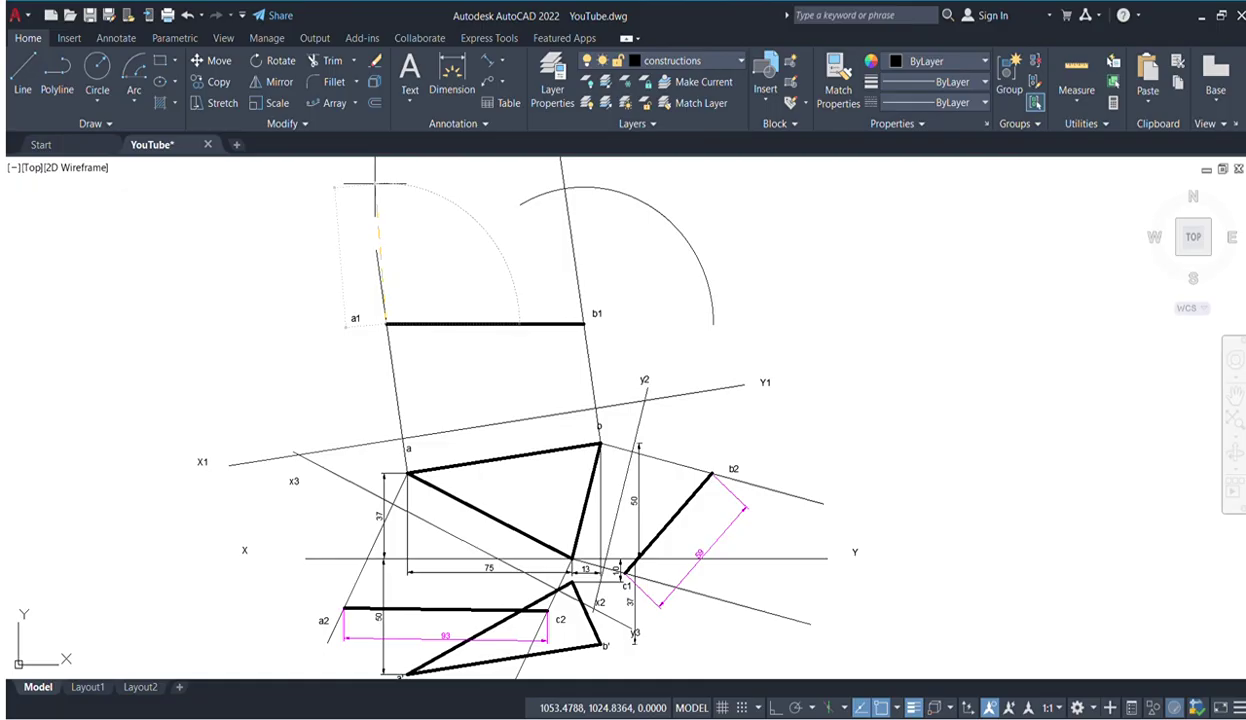
key(Escape)
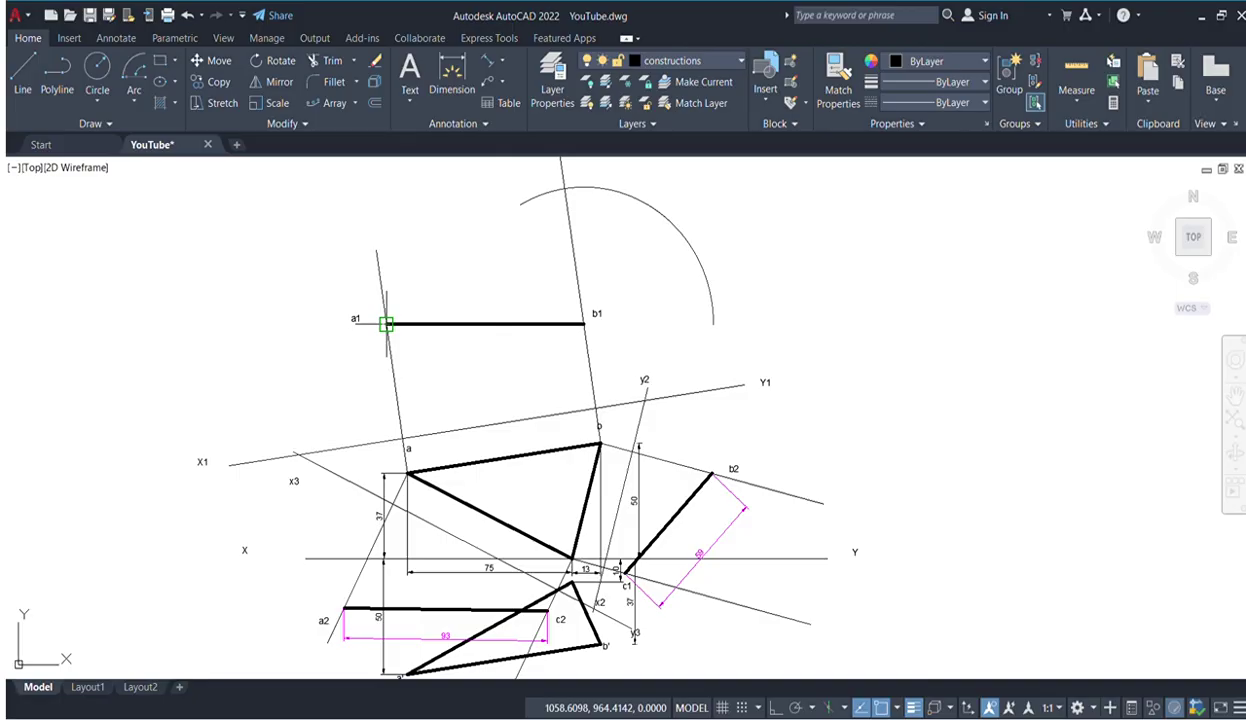
- Draw an arc of 93 mm radius centred on a1 so it crosses the arc centred on b1
click(386, 324)
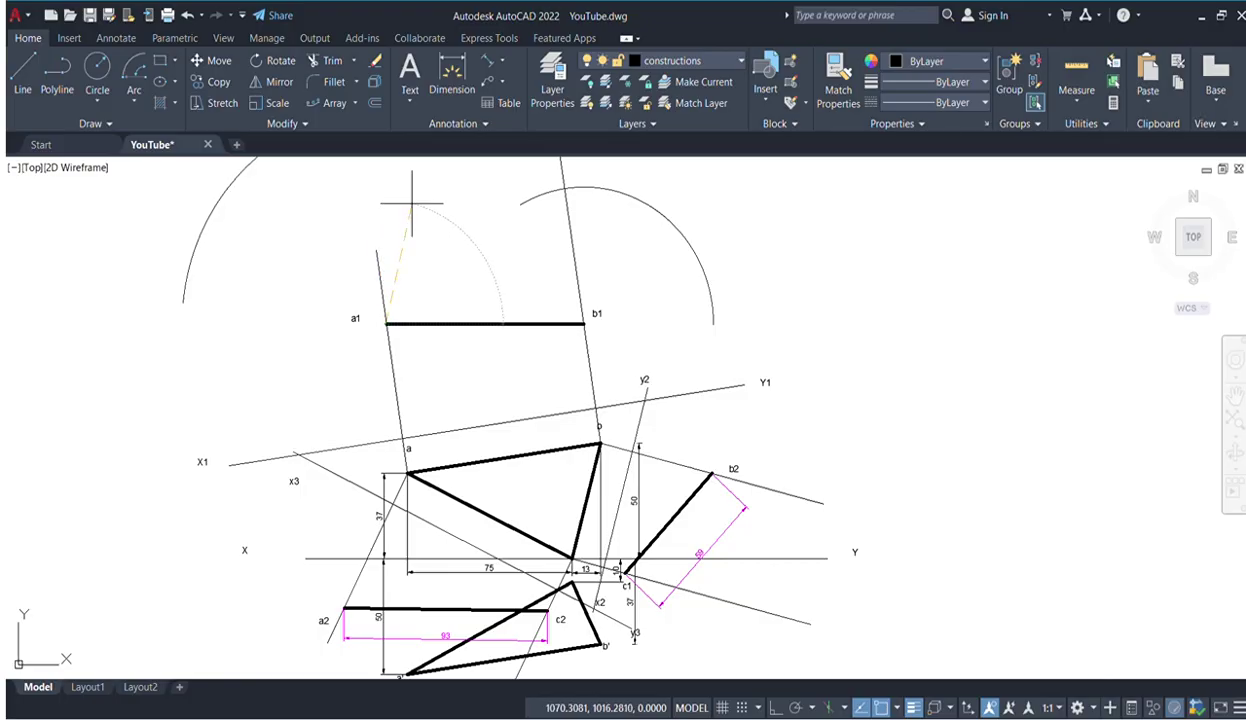
scroll(410, 220, down, 2)
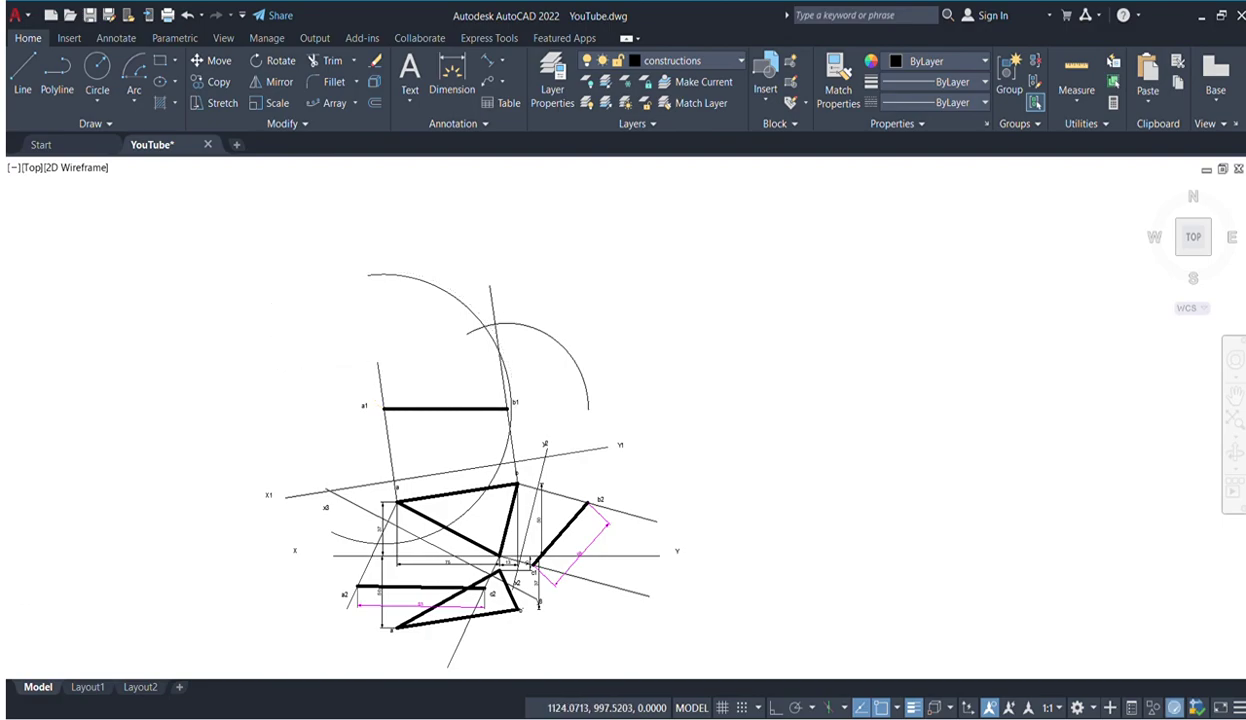
scroll(474, 360, up, 2)
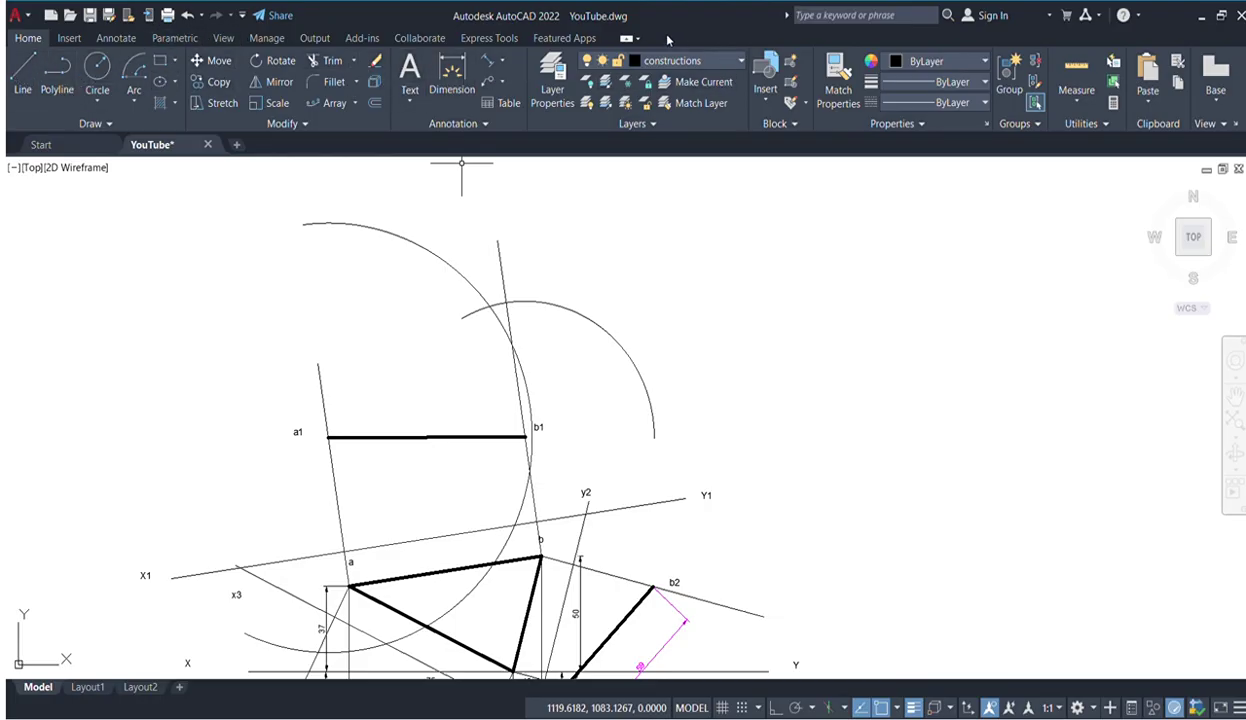
- On the object layer, draw lines from a1 to the intersection of the two arcs and on to b1, and label the apex c1
click(663, 217)
click(13, 77)
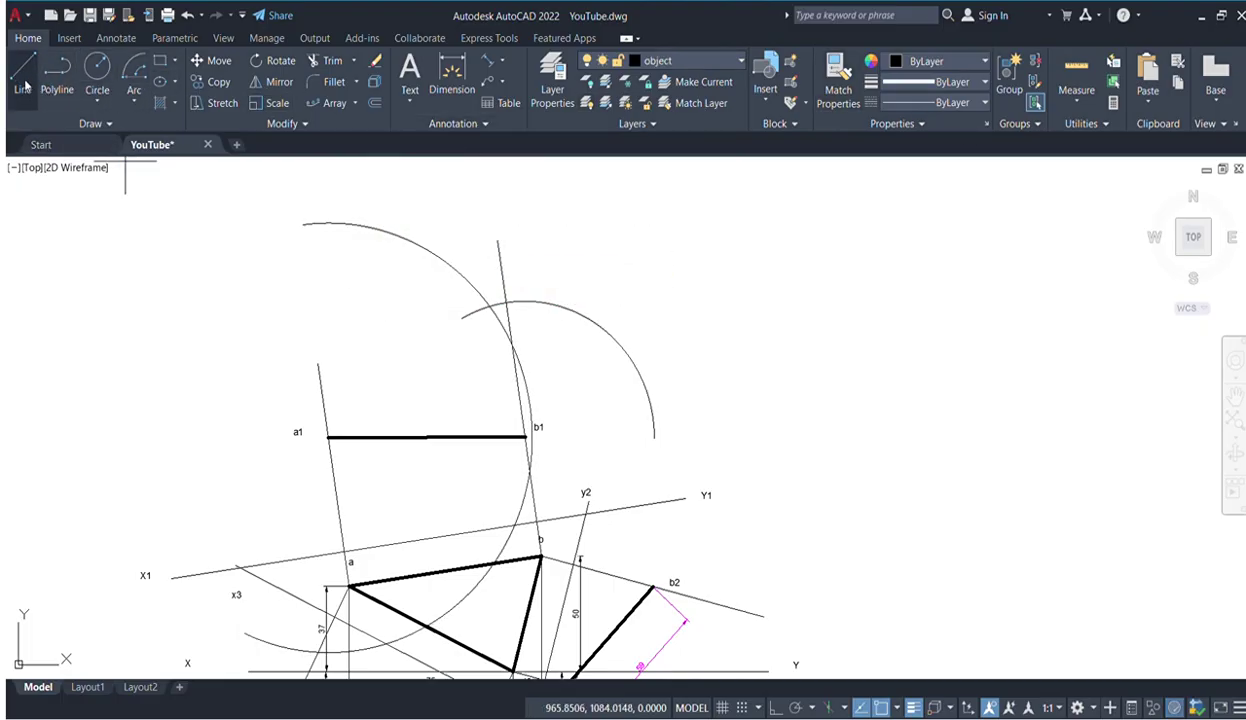
click(328, 437)
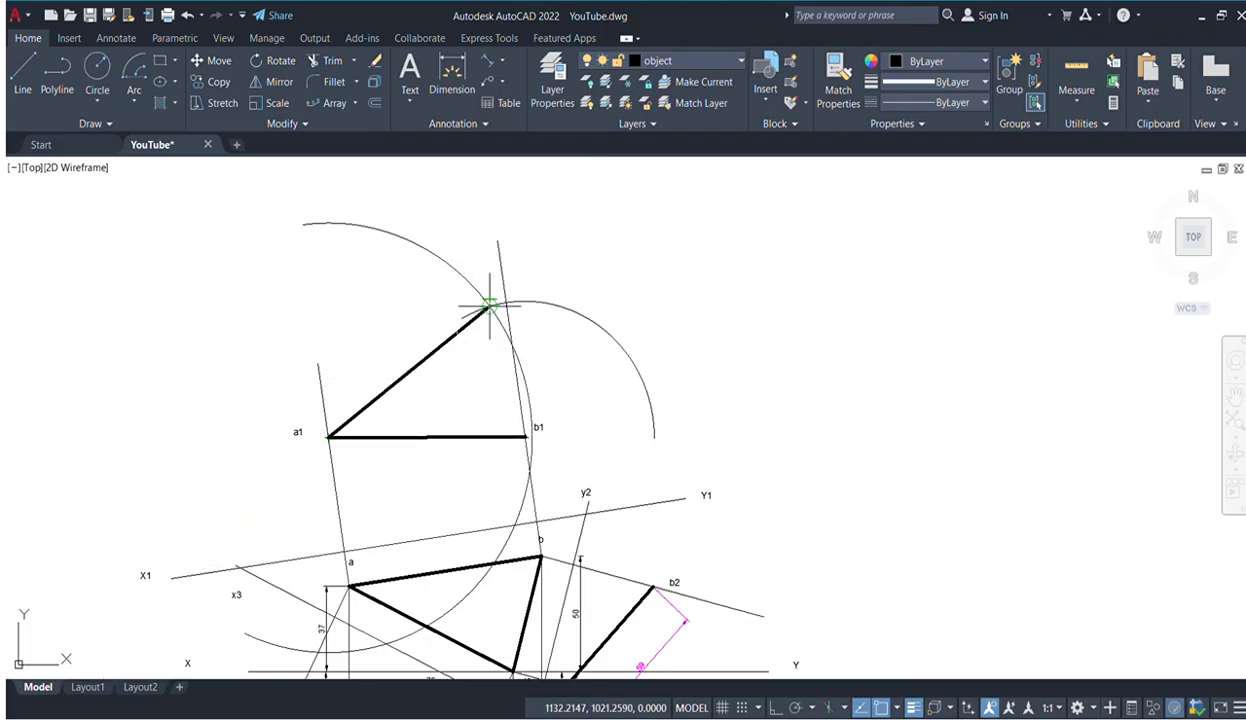
click(490, 305)
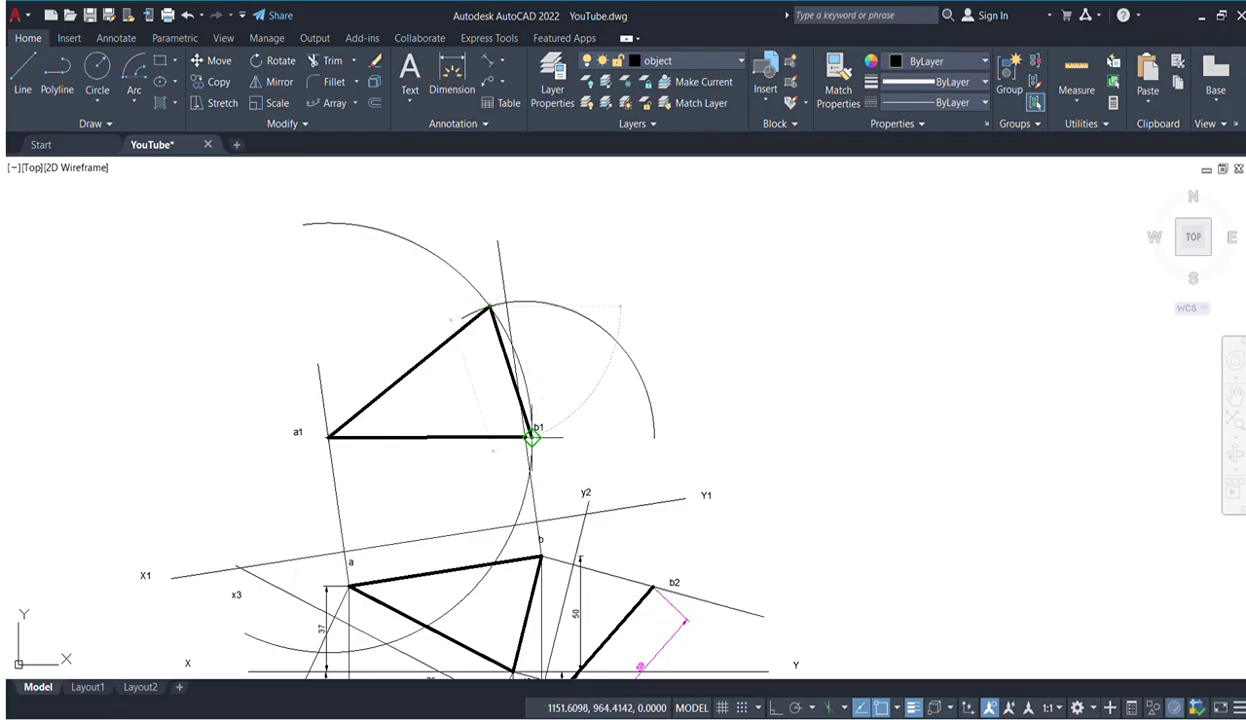
click(523, 436)
key(Escape)
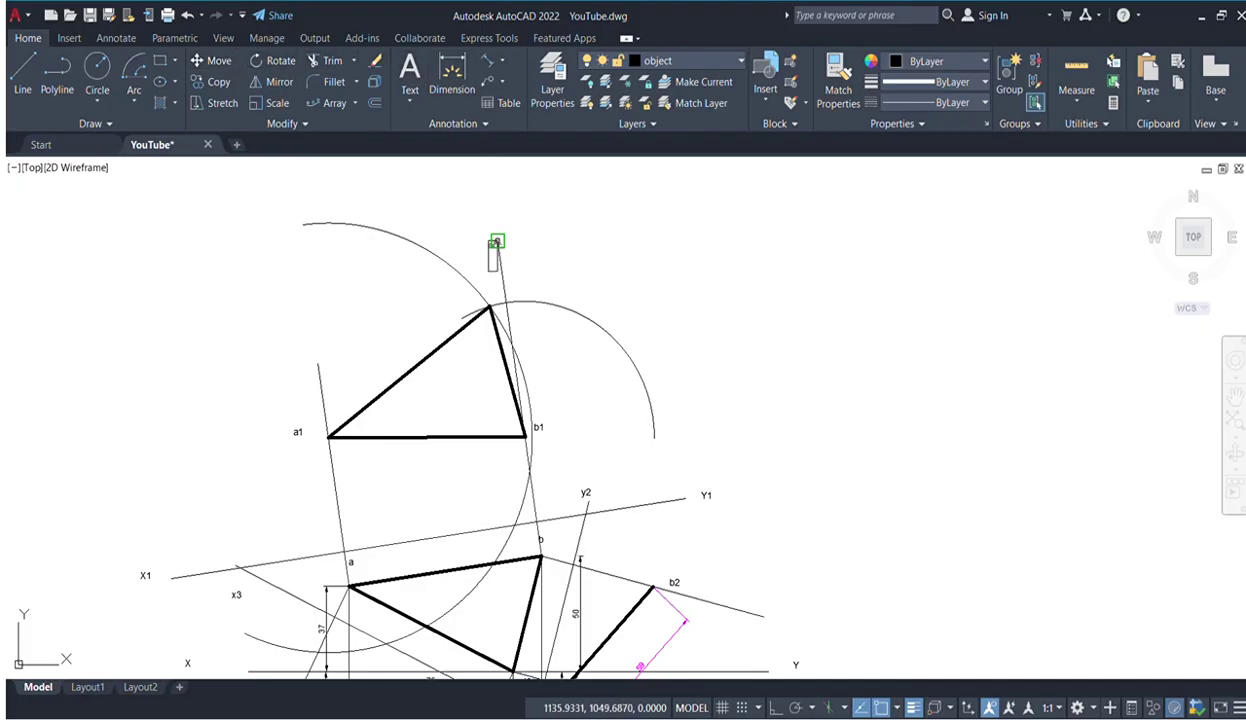
click(497, 255)
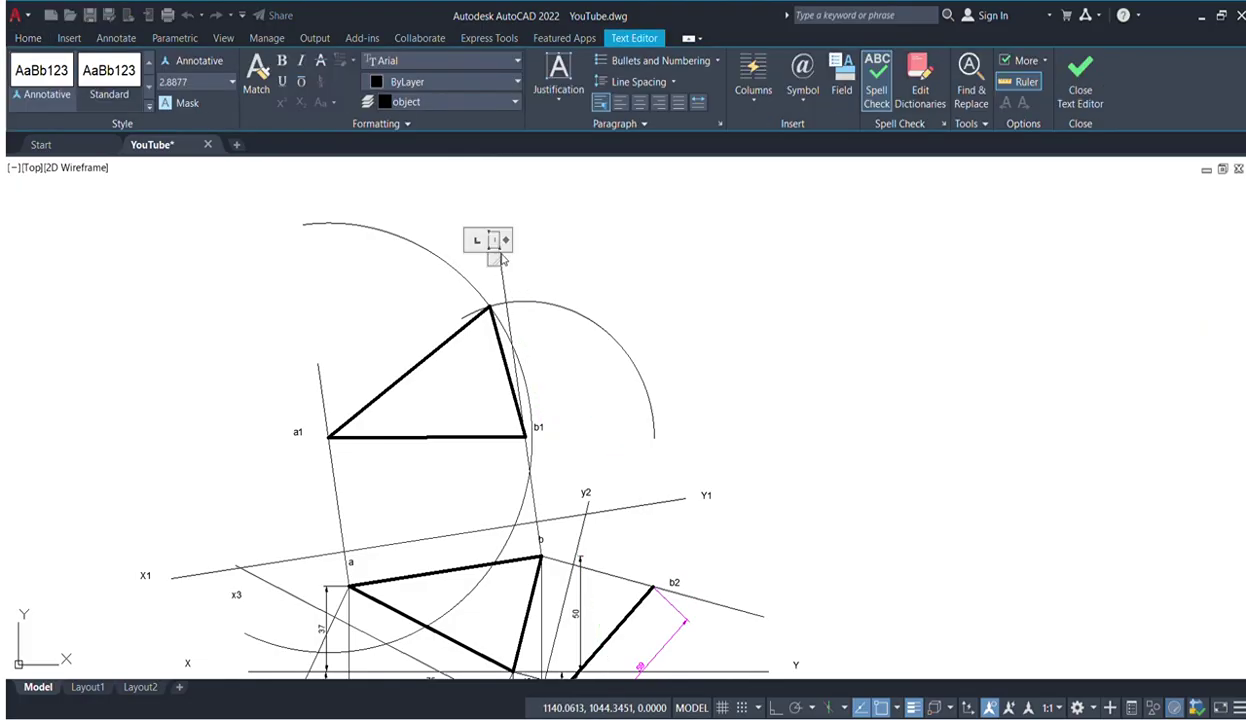
click(605, 264)
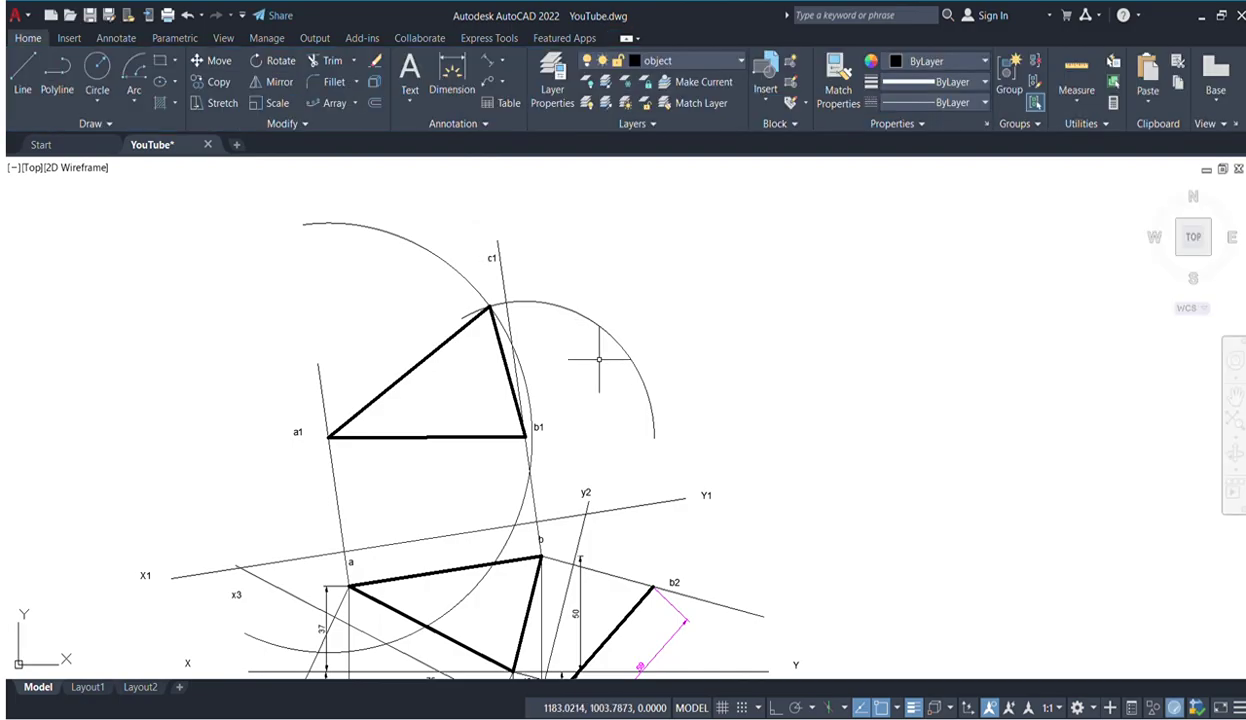
- Review the problem statement beside the original two views of triangle ABC to check what must be stated
scroll(600, 380, down, 3)
middle_drag(600, 380, 499, 329)
scroll(366, 254, up, 3)
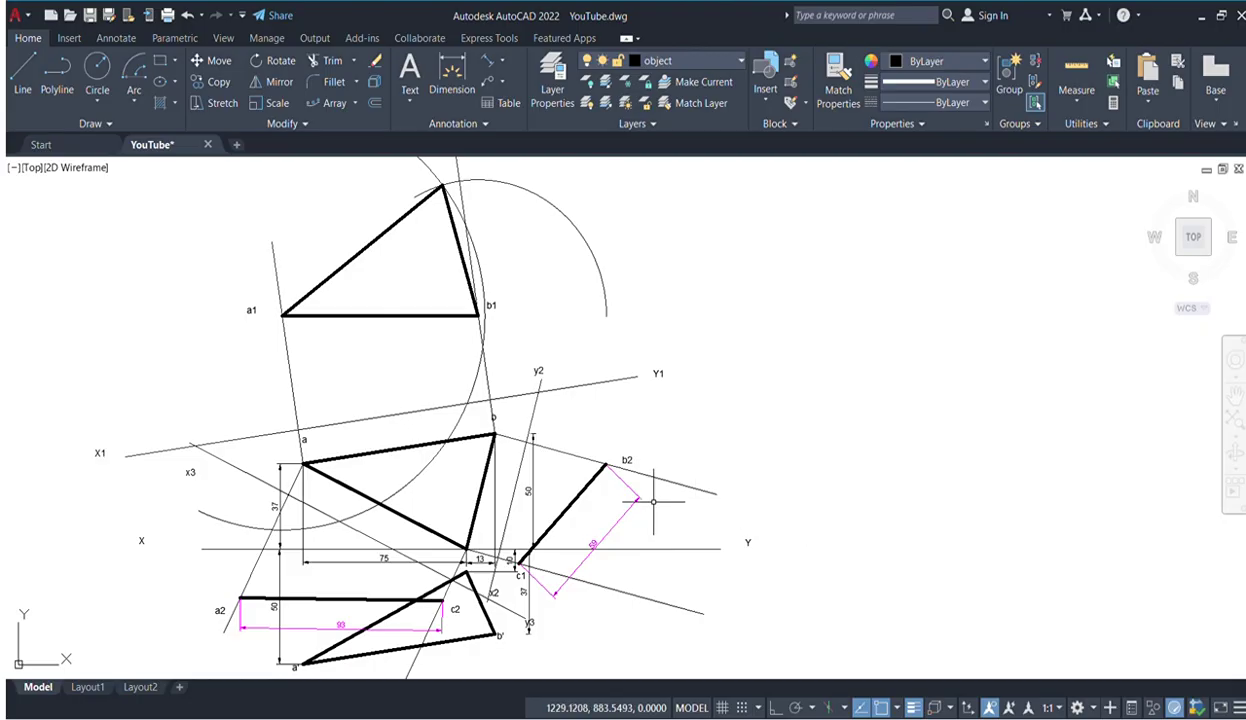
middle_drag(565, 543, 556, 403)
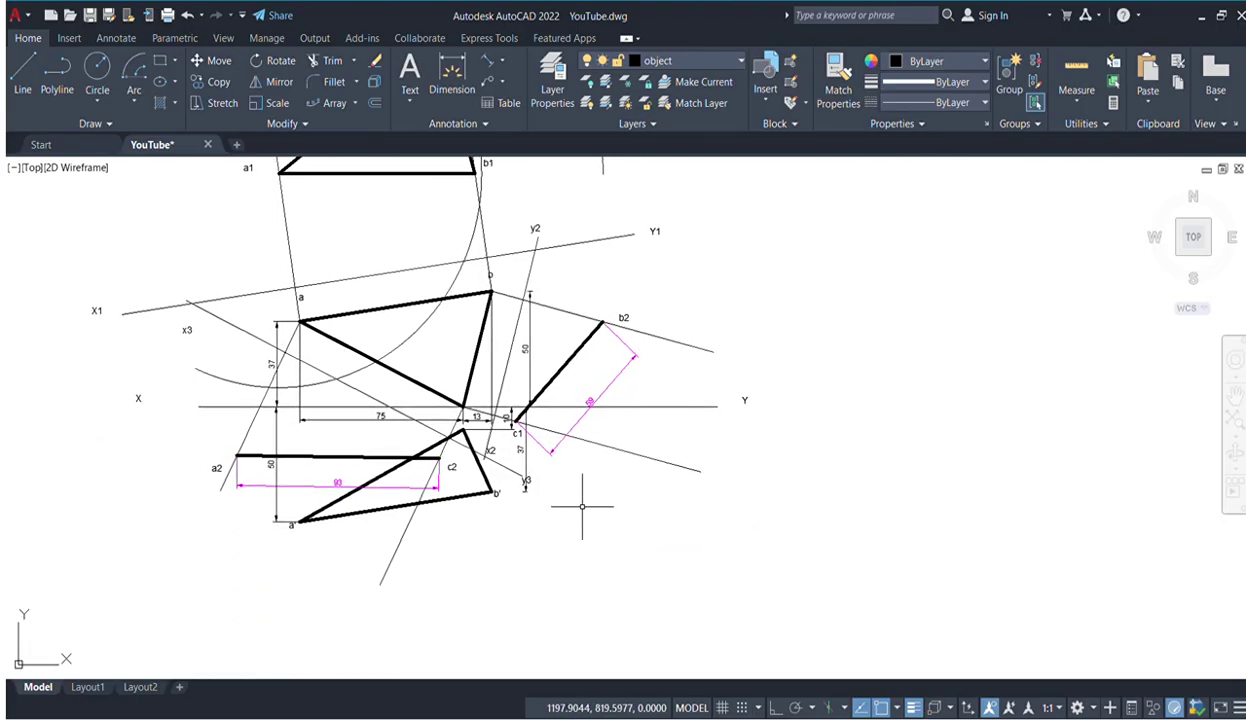
scroll(597, 531, down, 4)
middle_drag(607, 533, 570, 361)
scroll(612, 509, up, 2)
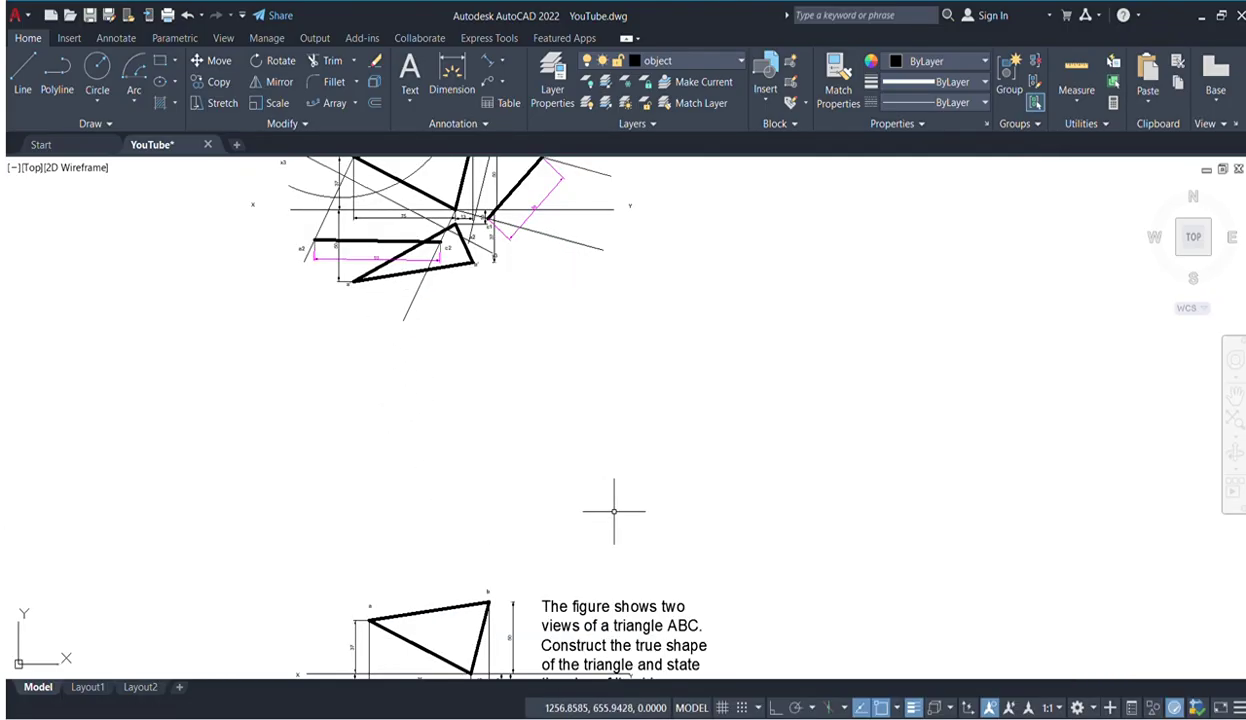
middle_drag(610, 620, 603, 453)
scroll(615, 494, up, 2)
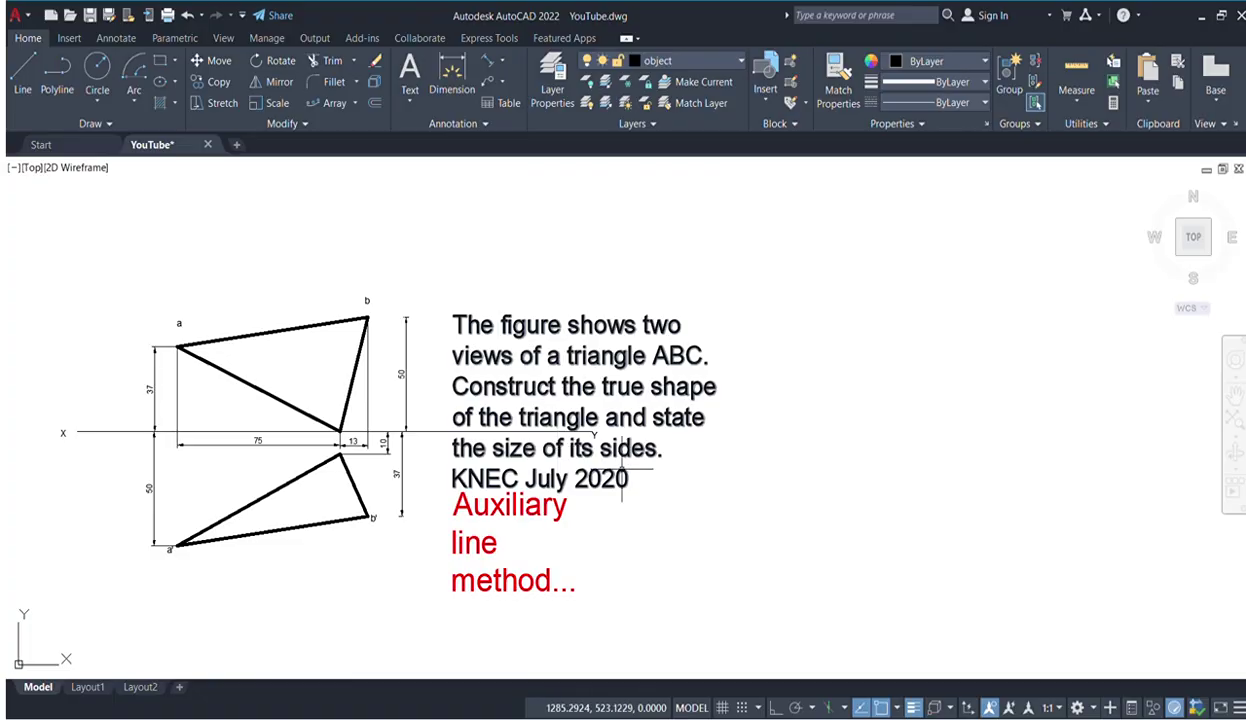
- Examine the dimensioned auxiliary lines a2c2 and b2c1, and the true-shape triangle constructed on a1b1
mouse_move(445, 400)
middle_down()
mouse_move(537, 430)
mouse_move(521, 477)
mouse_move(521, 695)
middle_up()
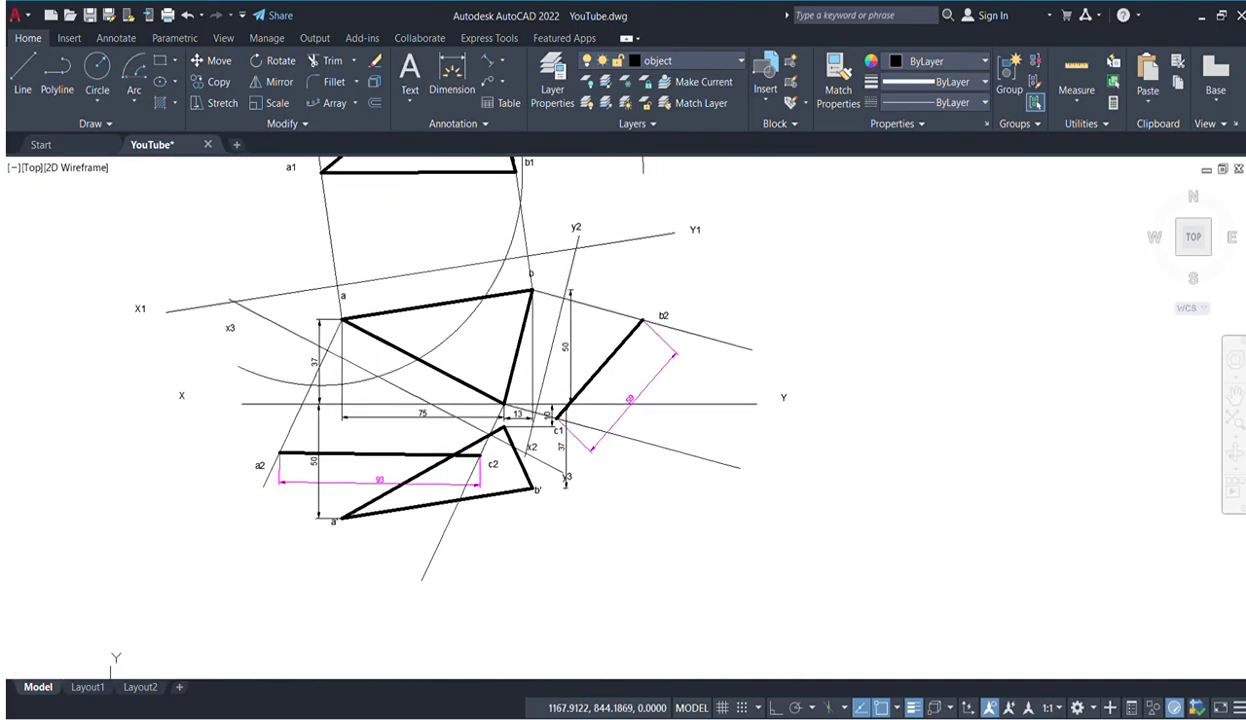
scroll(379, 488, up, 2)
scroll(379, 488, up, 2)
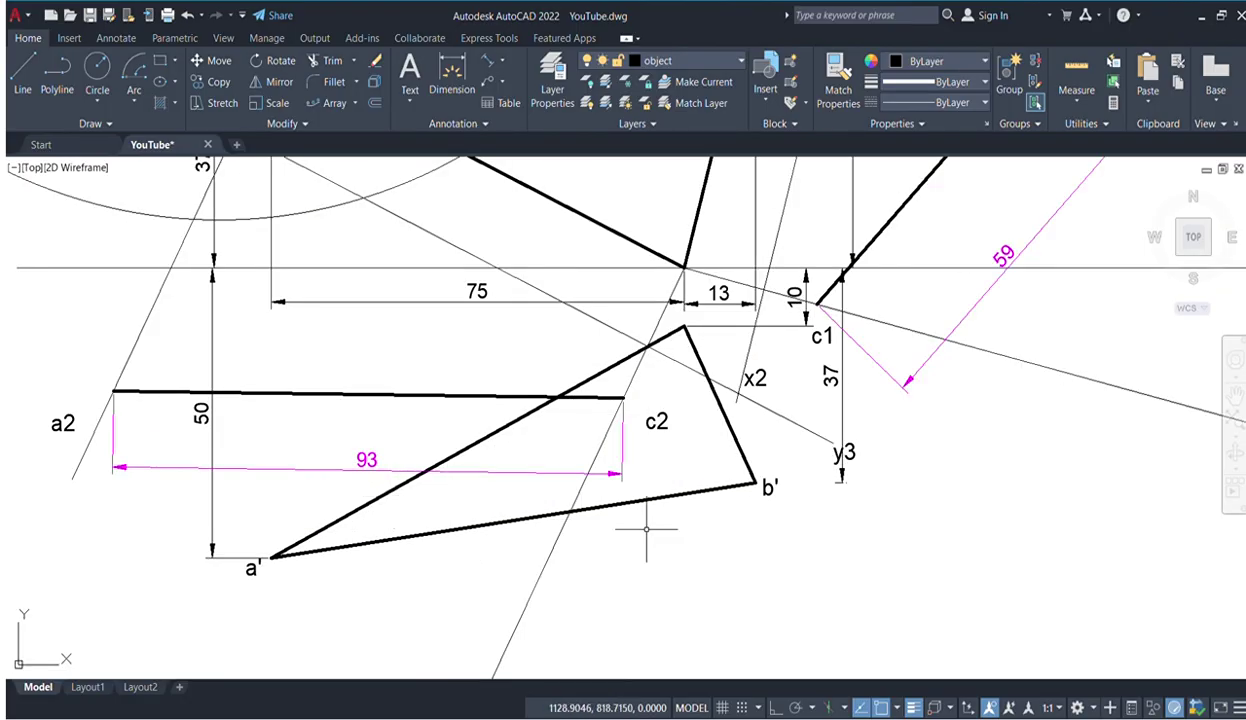
middle_drag(737, 567, 420, 618)
mouse_move(609, 524)
middle_down()
mouse_move(910, 547)
mouse_move(645, 639)
middle_up()
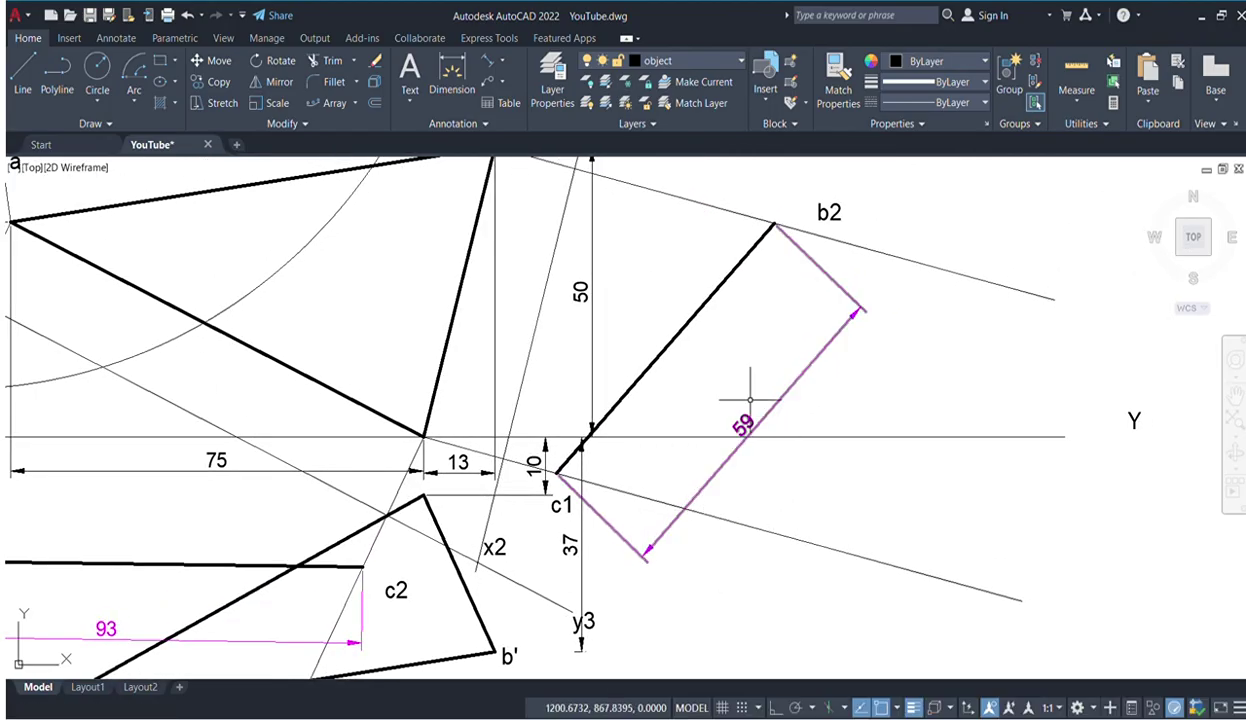
middle_drag(787, 478, 911, 583)
scroll(642, 350, down, 3)
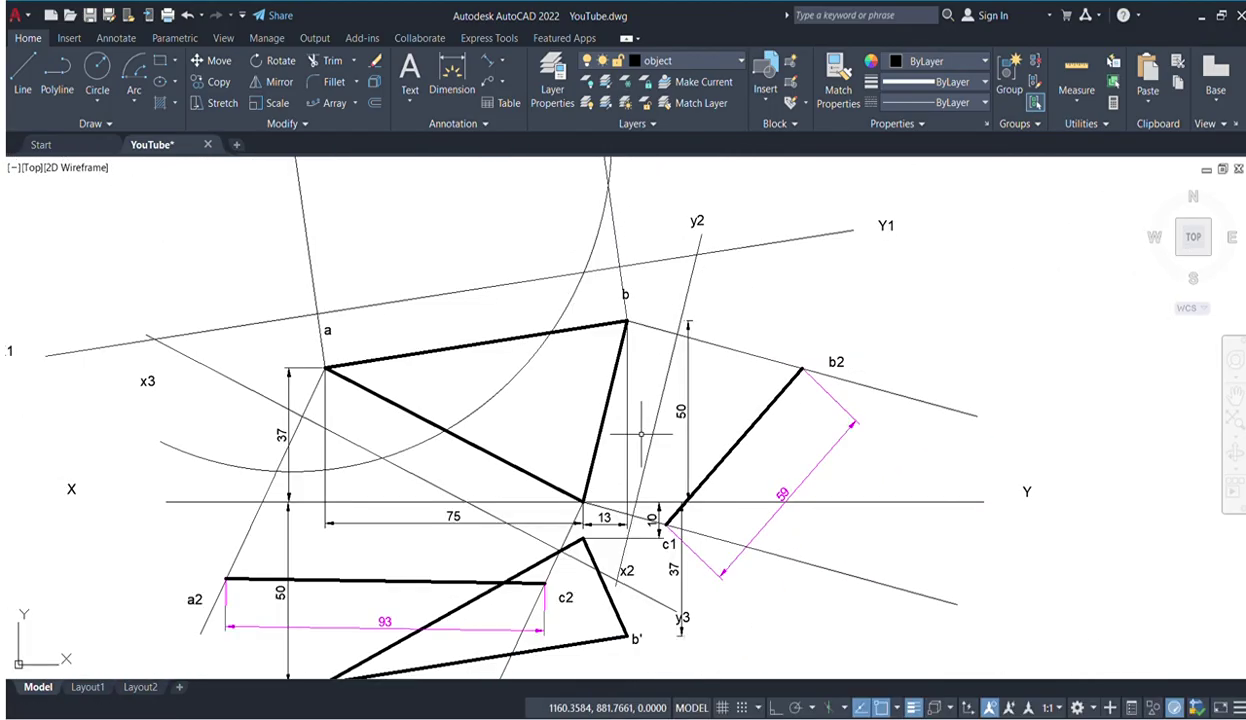
middle_drag(584, 381, 687, 561)
middle_drag(645, 311, 564, 517)
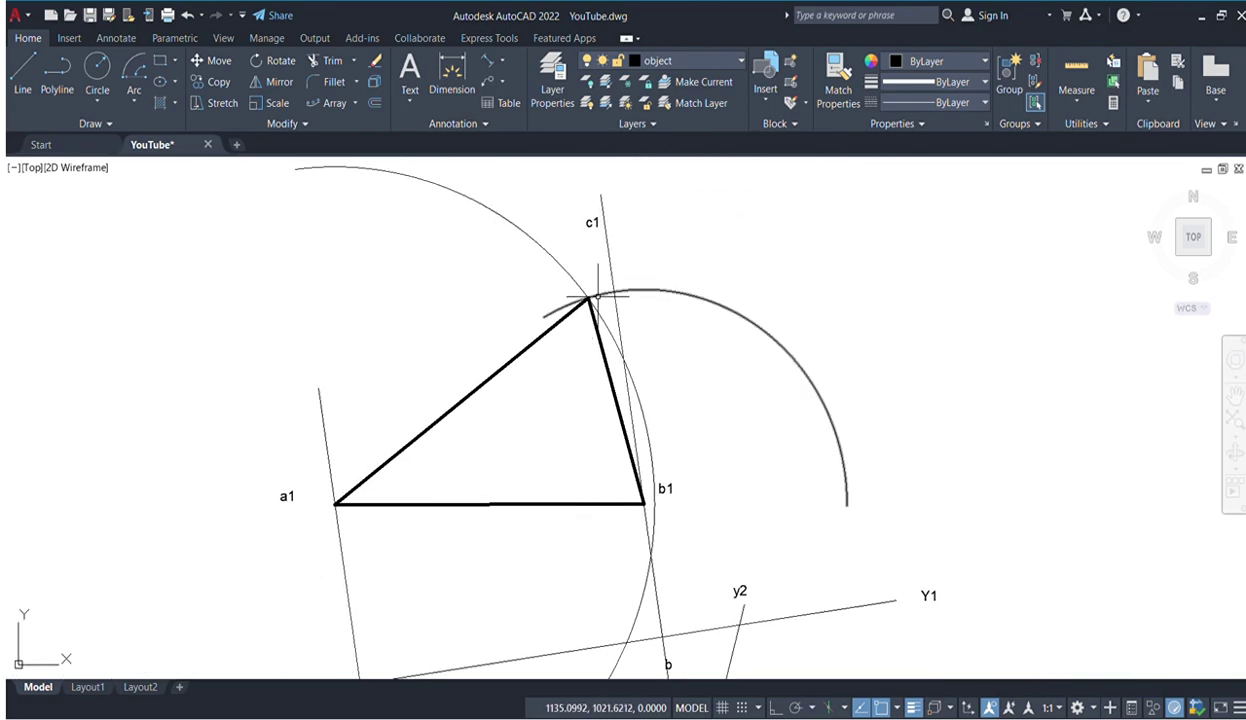